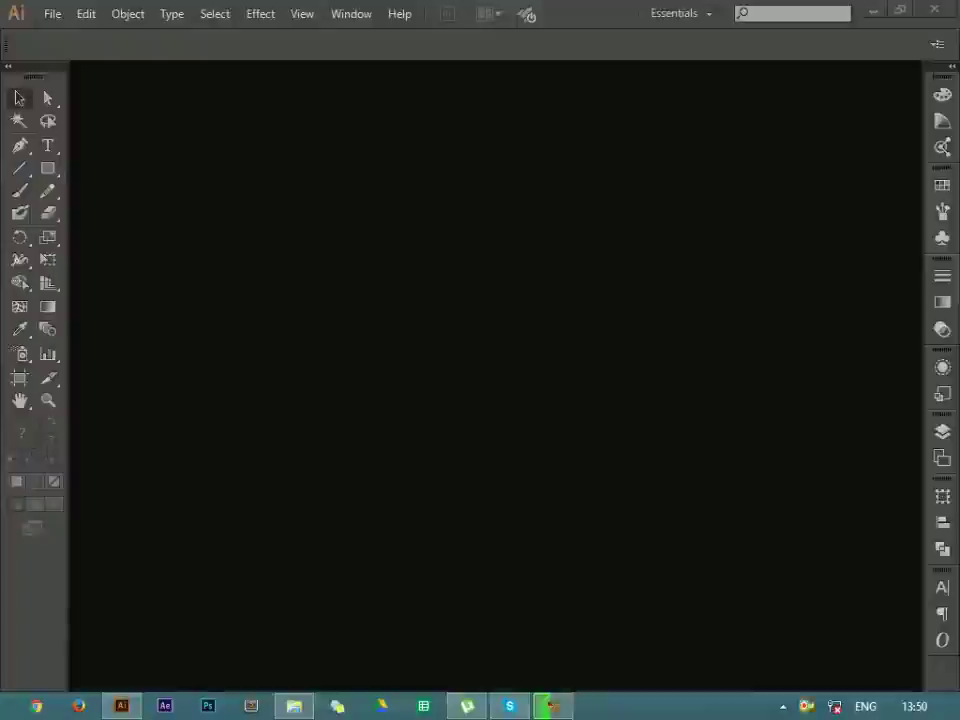
- Create a new 400 × 400 px document with a blank artboard
left_click(52, 13)
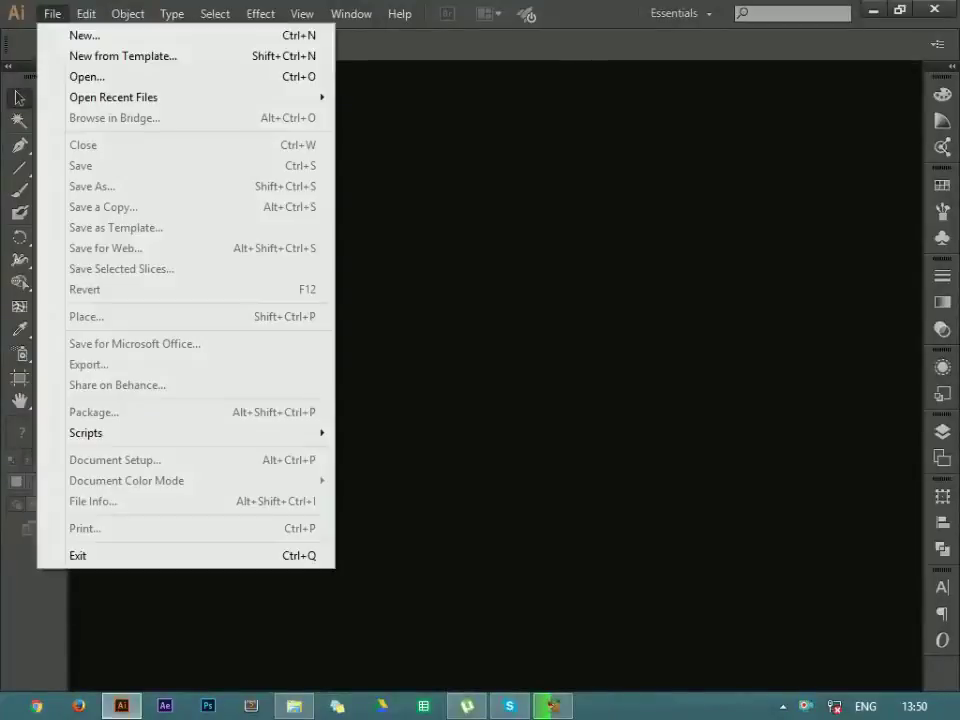
left_click(80, 34)
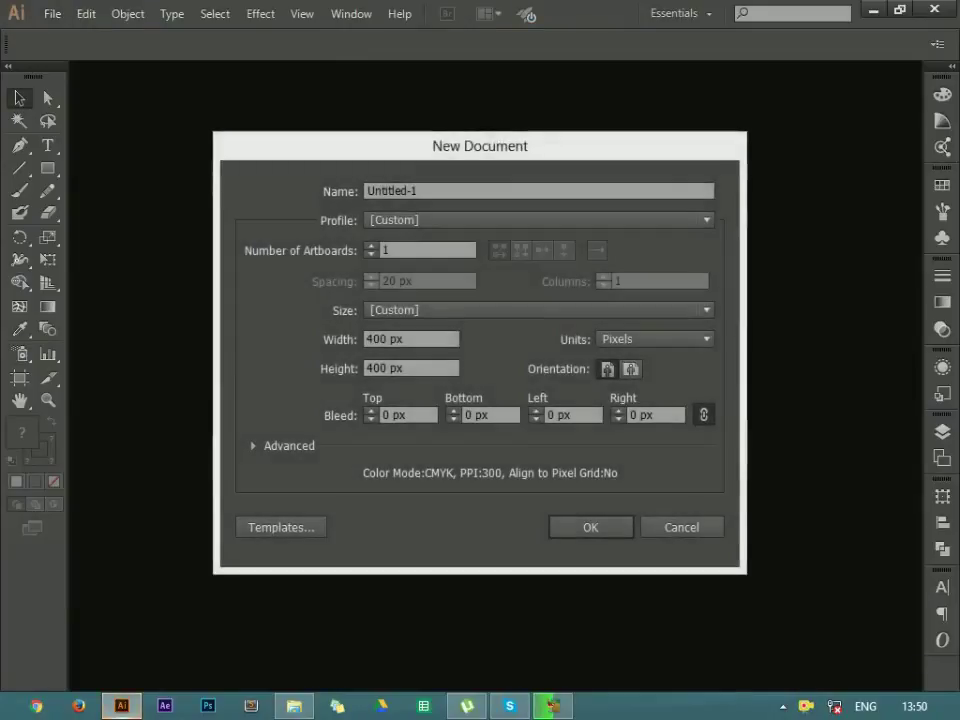
key("Return")
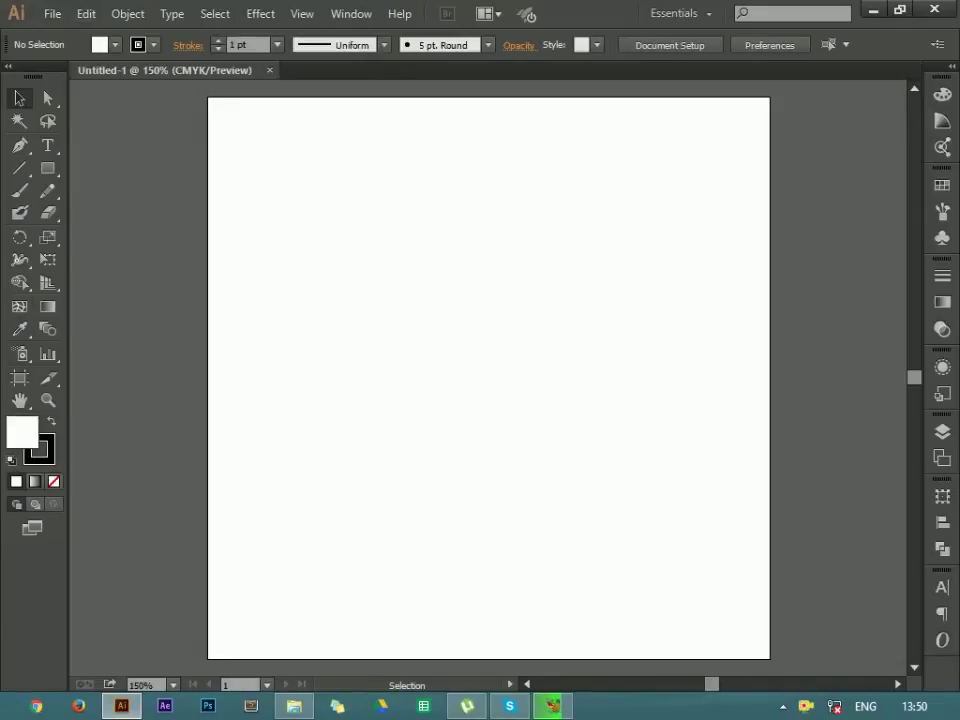
left_click(47, 168)
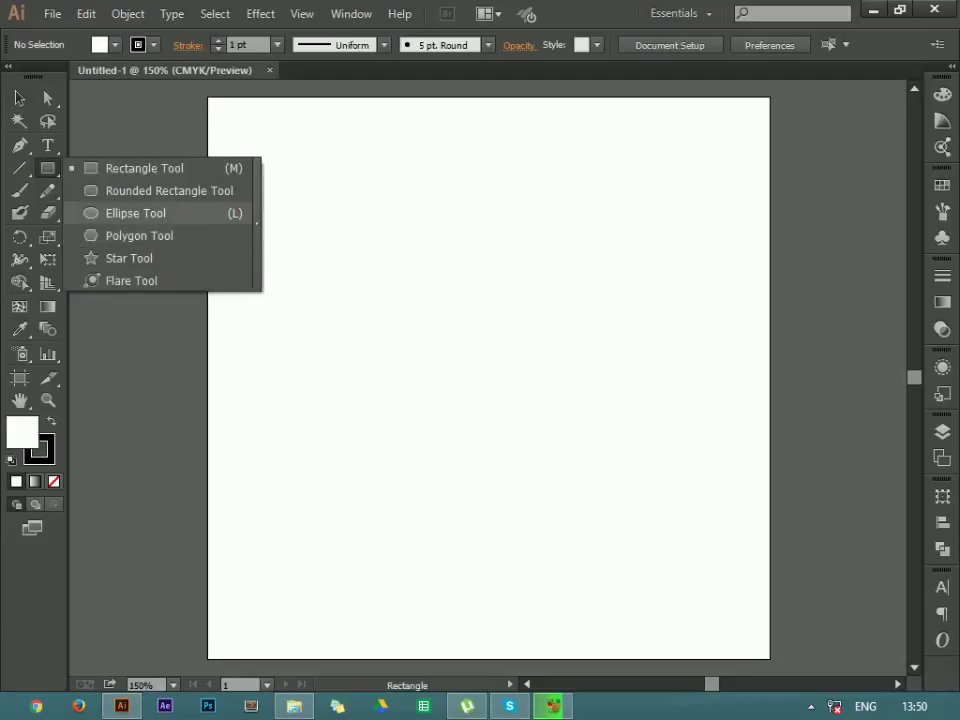
- Draw a trial 400 px circle with the Ellipse tool, then delete it
left_click_drag(47, 168, 140, 212)
left_click(480, 340)
type("4")
key("Tab")
key("Tab")
key("shift+Tab")
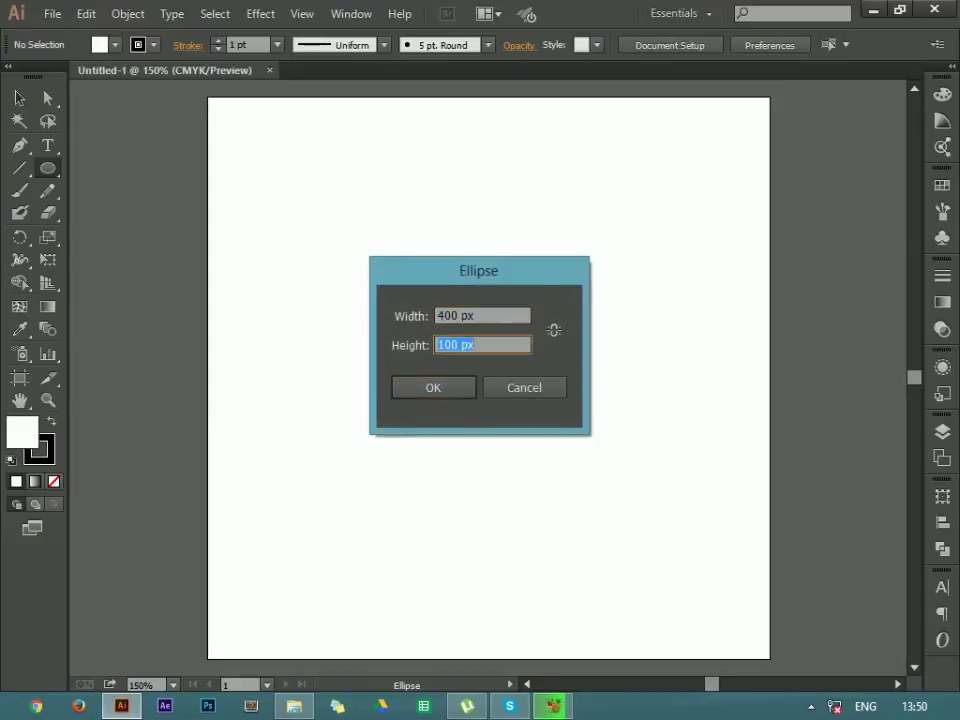
key("Return")
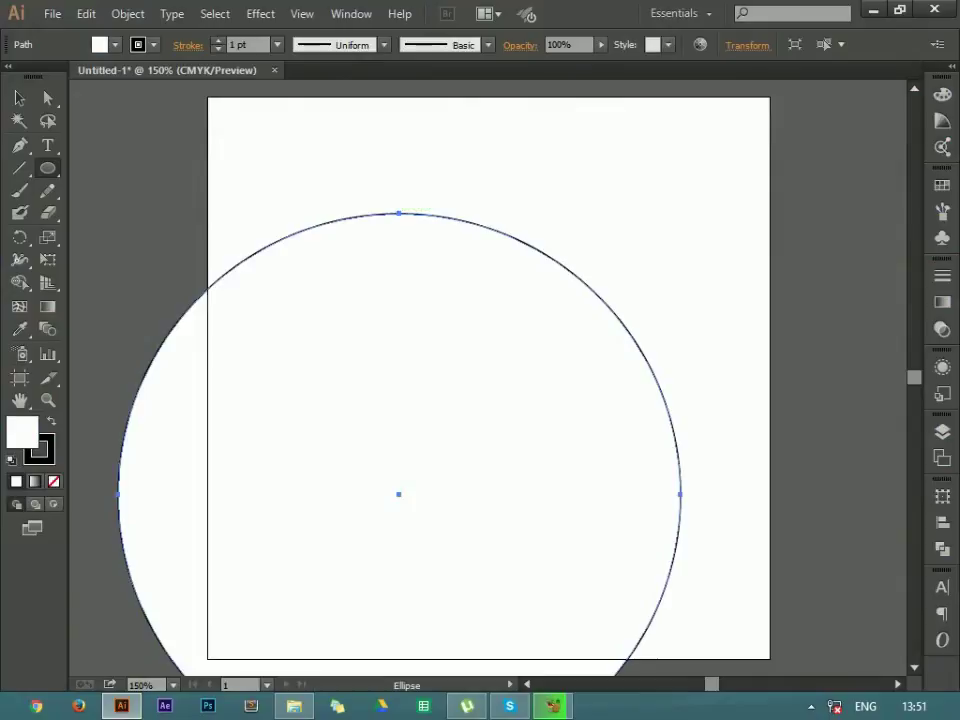
key("Delete")
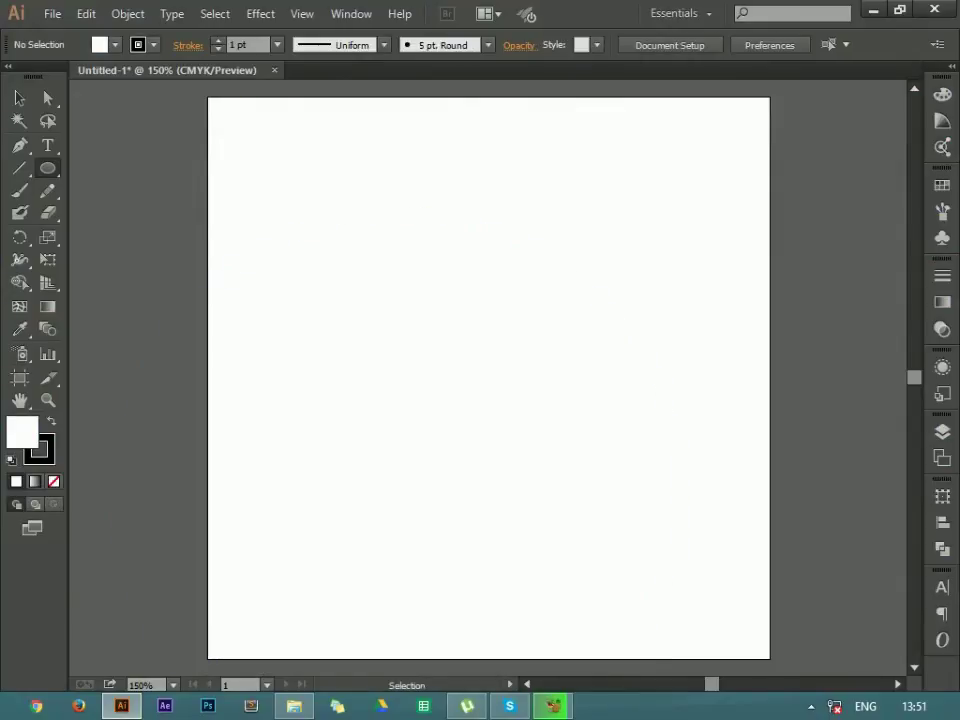
left_click(381, 270)
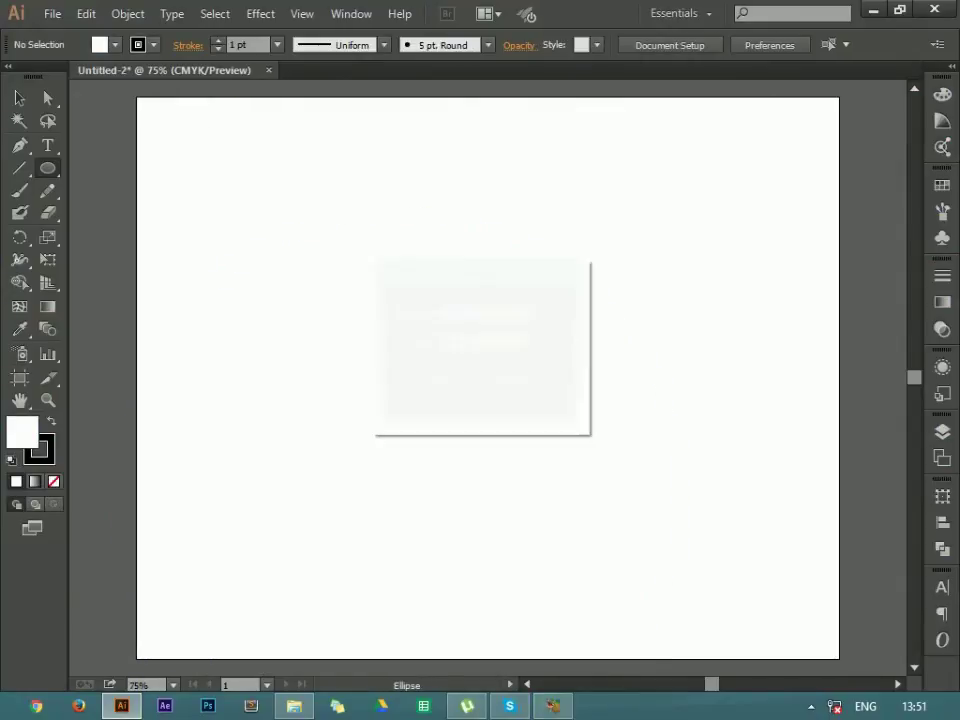
- Create the 400 px circle and fill it with brown
key("Return")
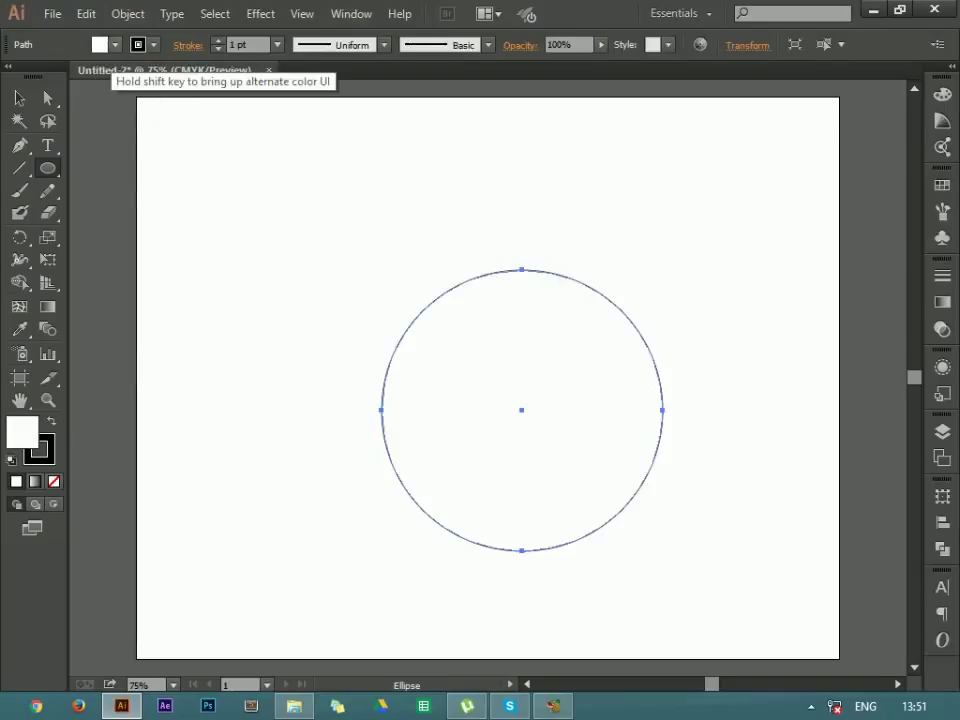
left_click(102, 44)
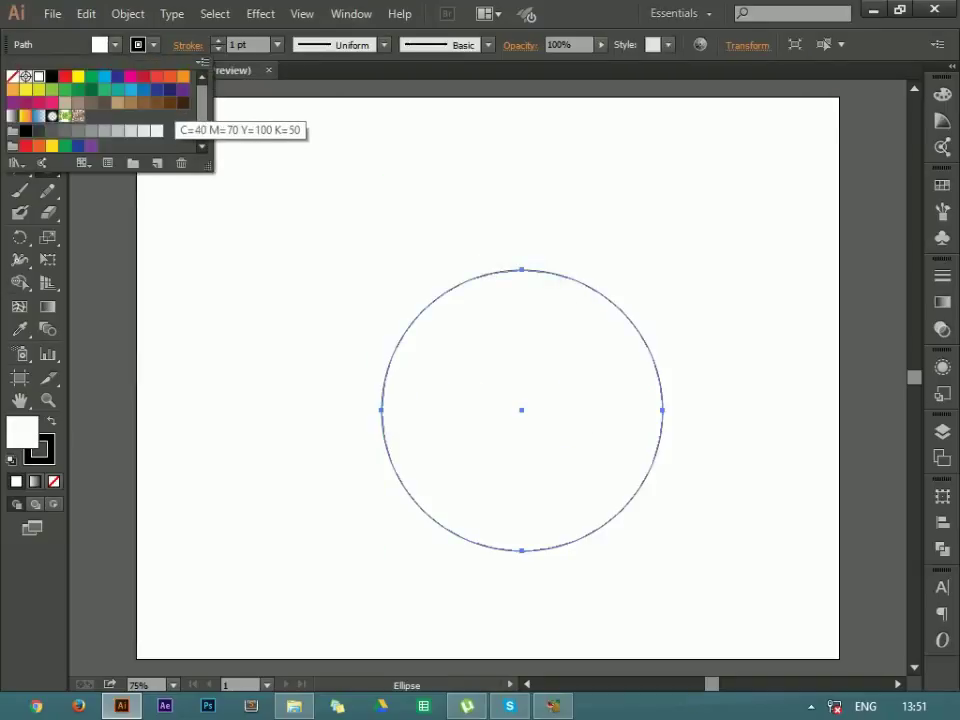
left_click(170, 102)
key("Escape")
- Create a 200 px circle and move it to the bottom inside the big circle
left_click(290, 269)
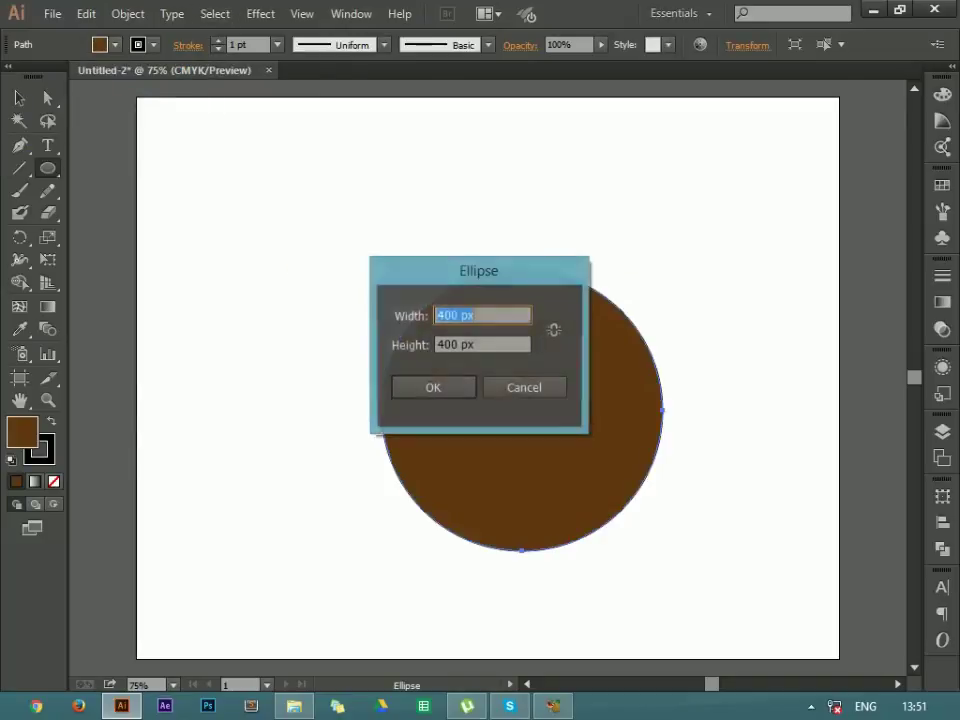
type("200")
key("Tab")
type("2")
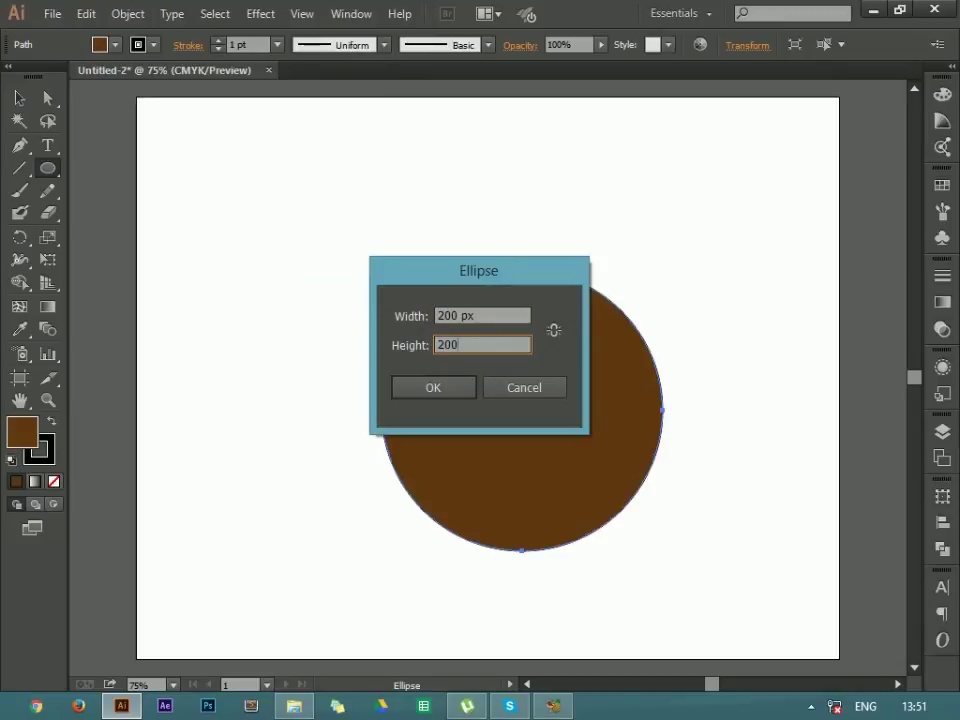
key("Return")
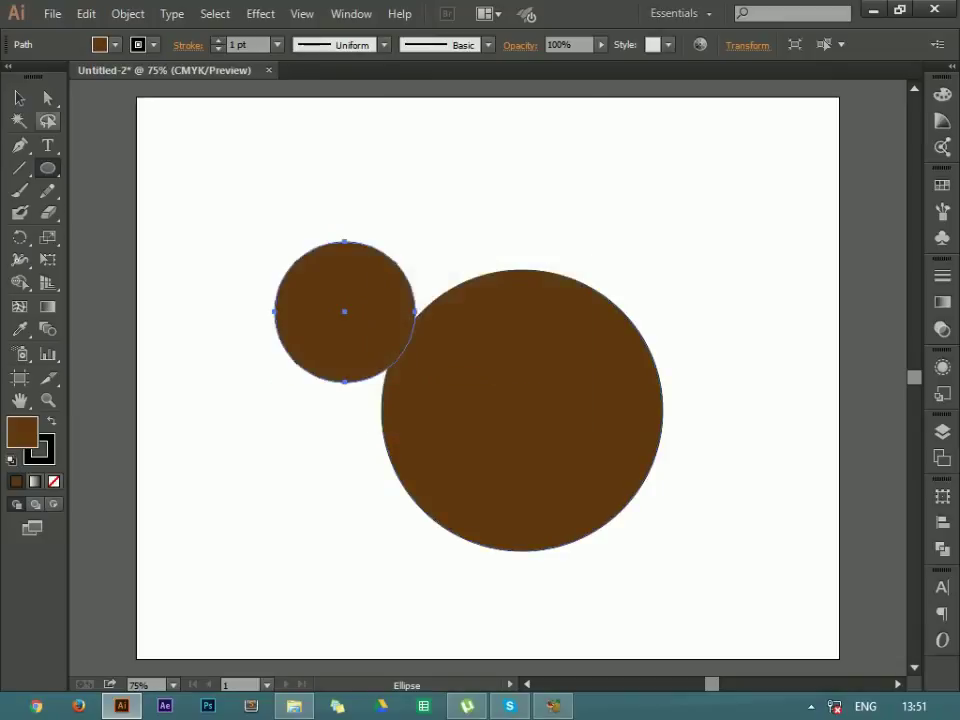
key("v")
left_click_drag(344, 242, 525, 411)
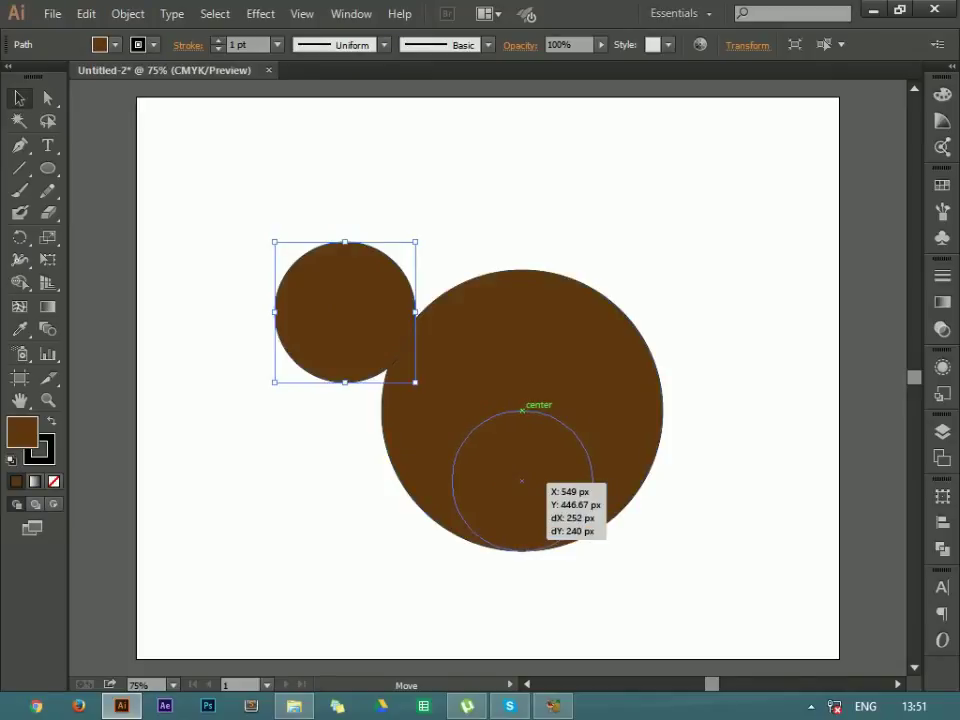
left_click_drag(525, 411, 522, 411)
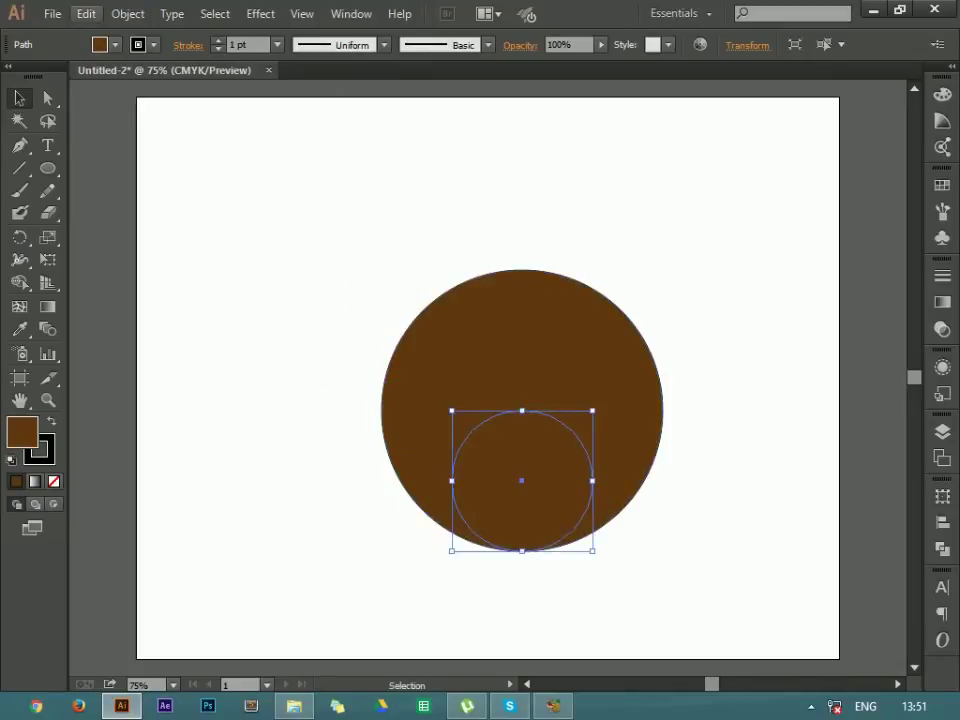
- Give the small circle a lighter brown fill, then copy and paste it in front
left_click(100, 44)
left_click(157, 102)
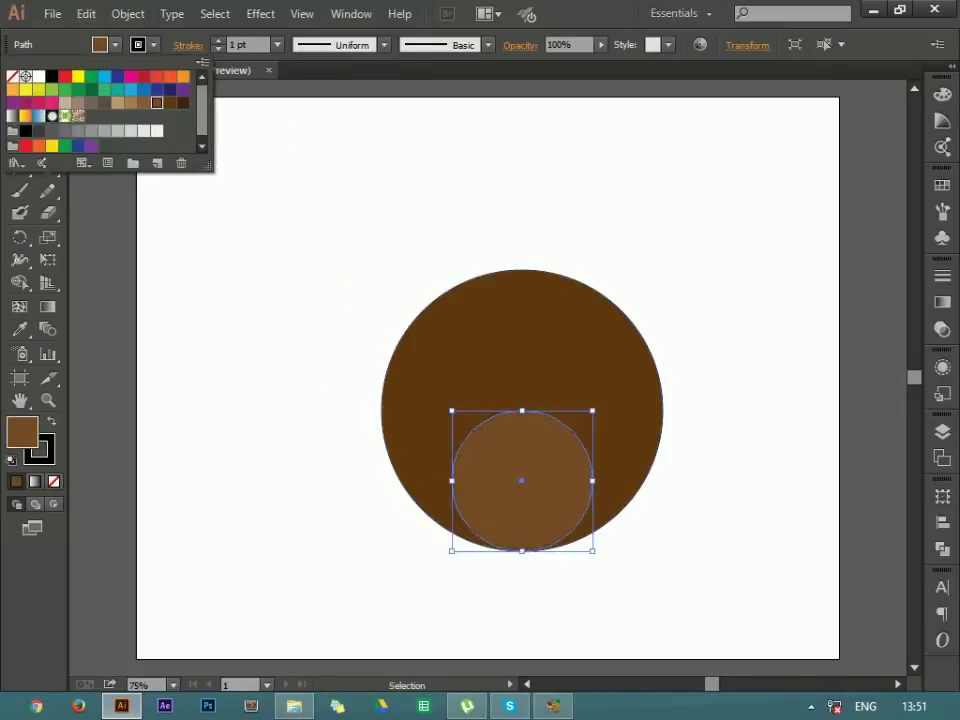
right_click(546, 495)
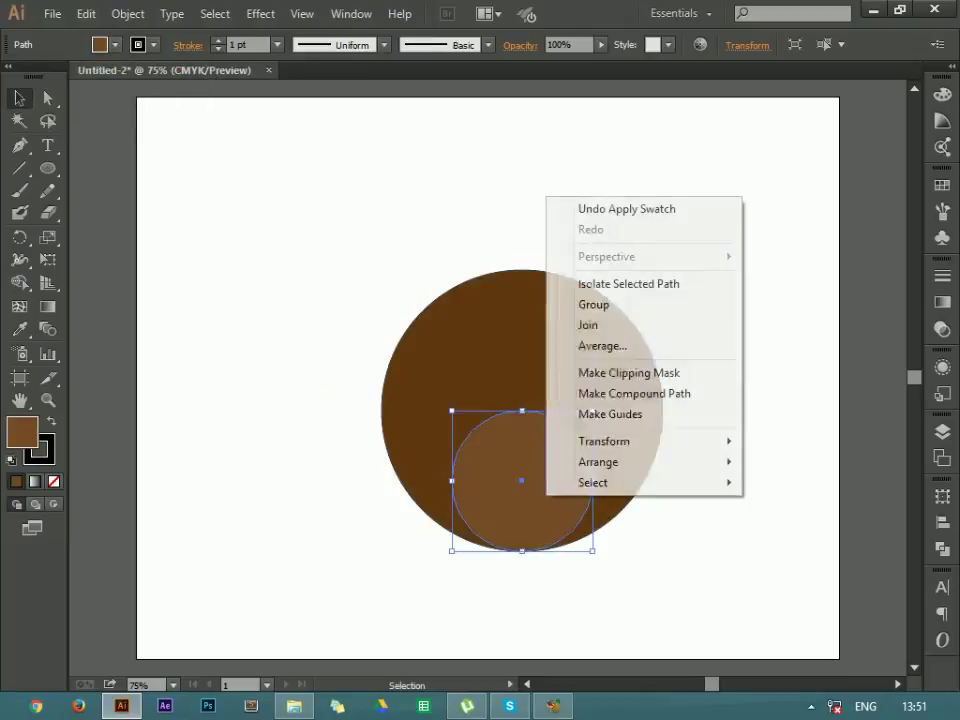
key("Escape")
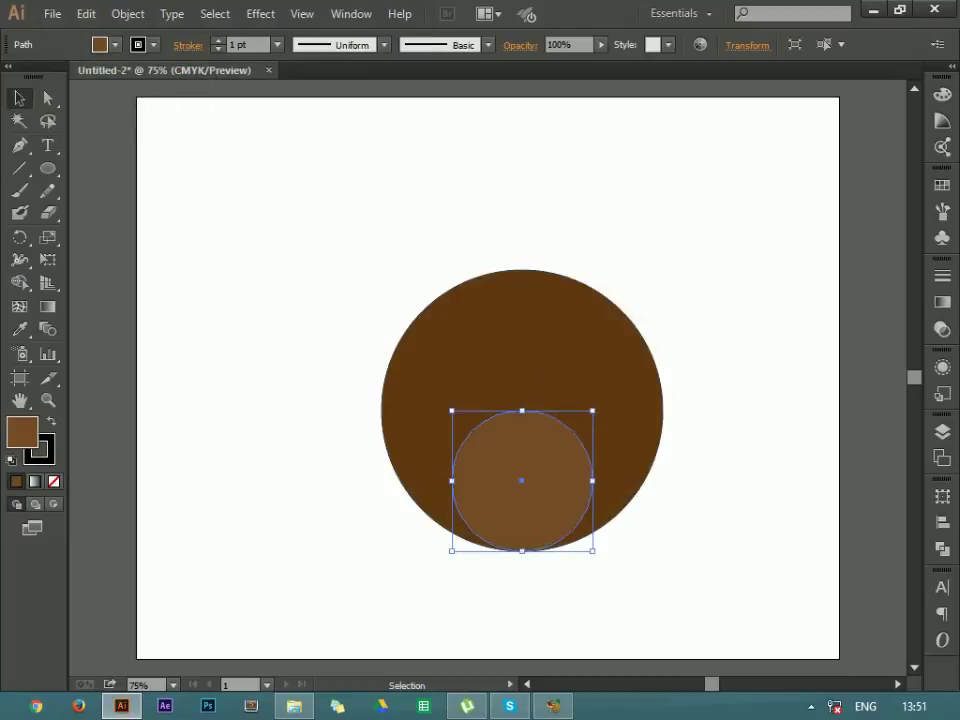
left_click(86, 13)
left_click(115, 104)
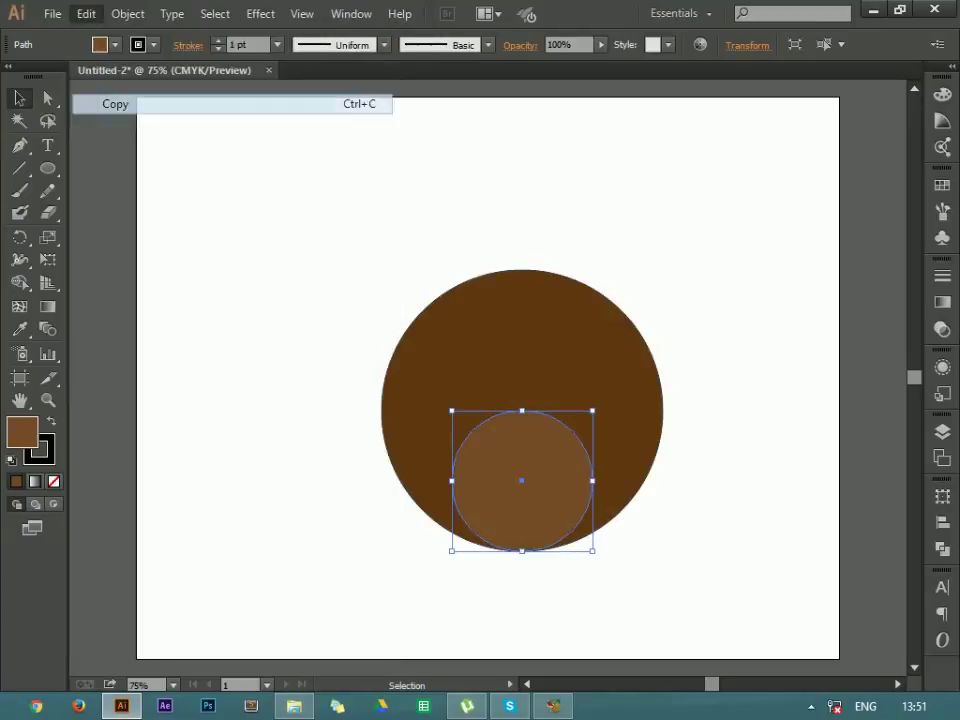
key("ctrl+f")
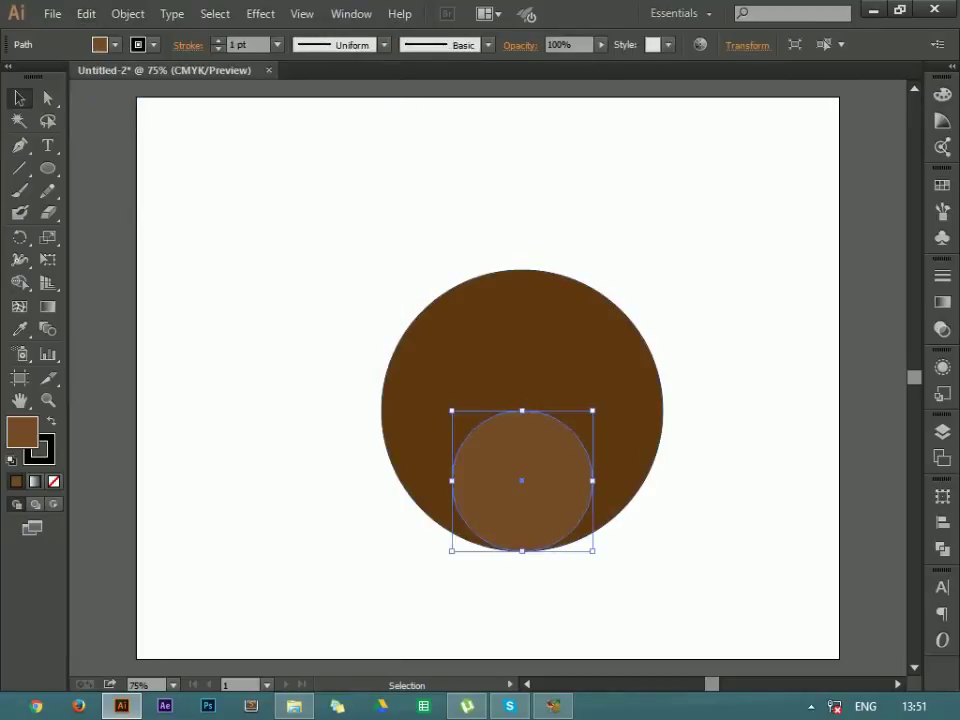
key("backslash")
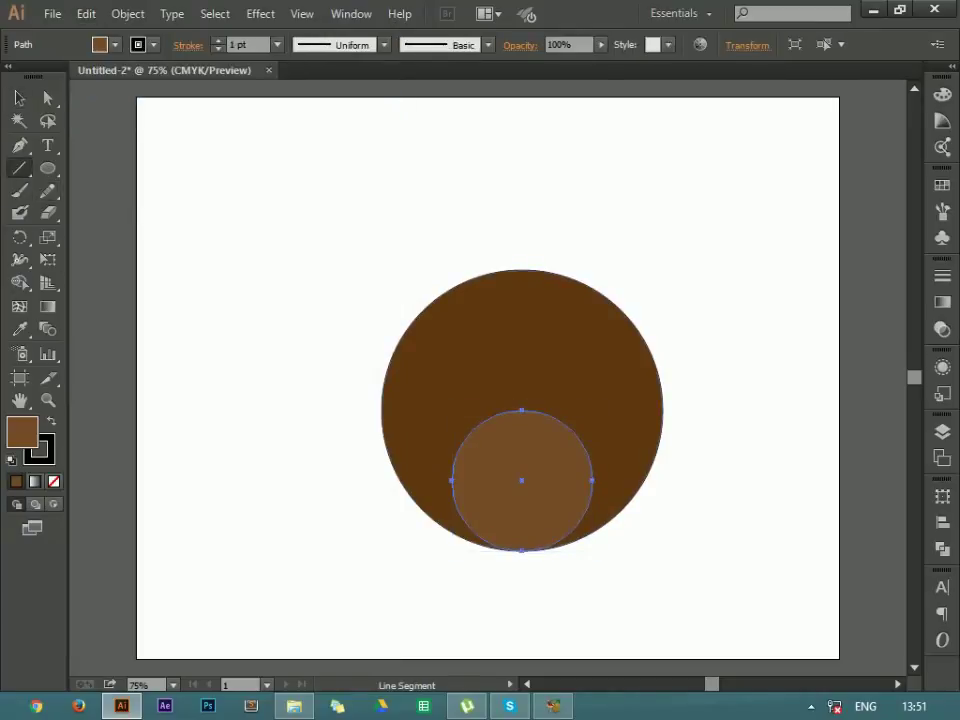
- Draw horizontal lines from the small circle's top to both edges and fill them FFFFFF
left_click_drag(522, 410, 381, 410)
left_click_drag(522, 410, 662, 410)
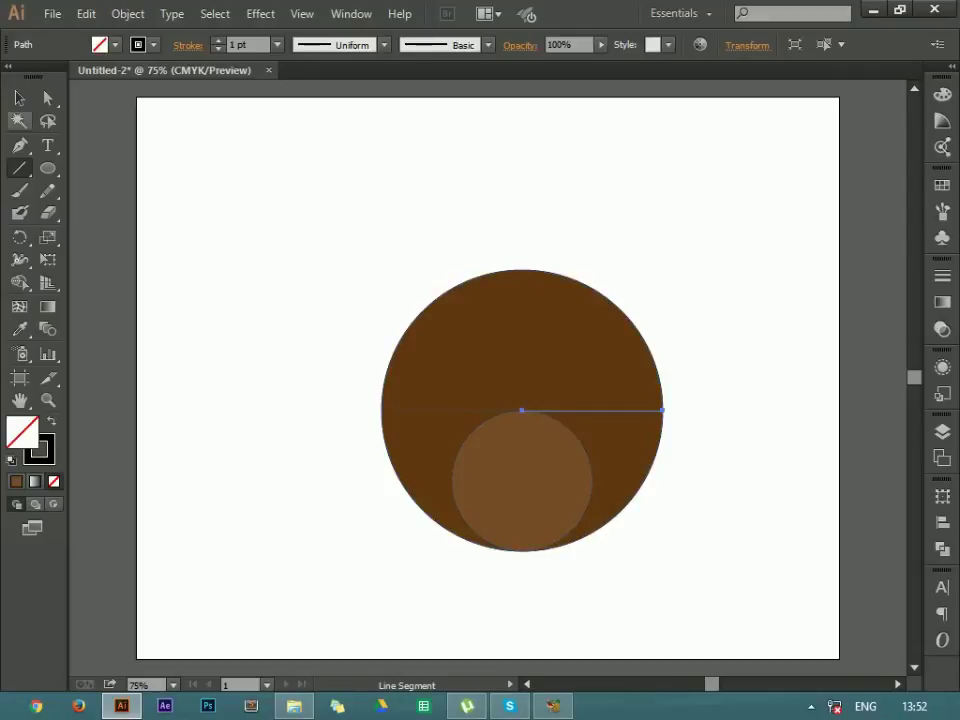
left_click(19, 97)
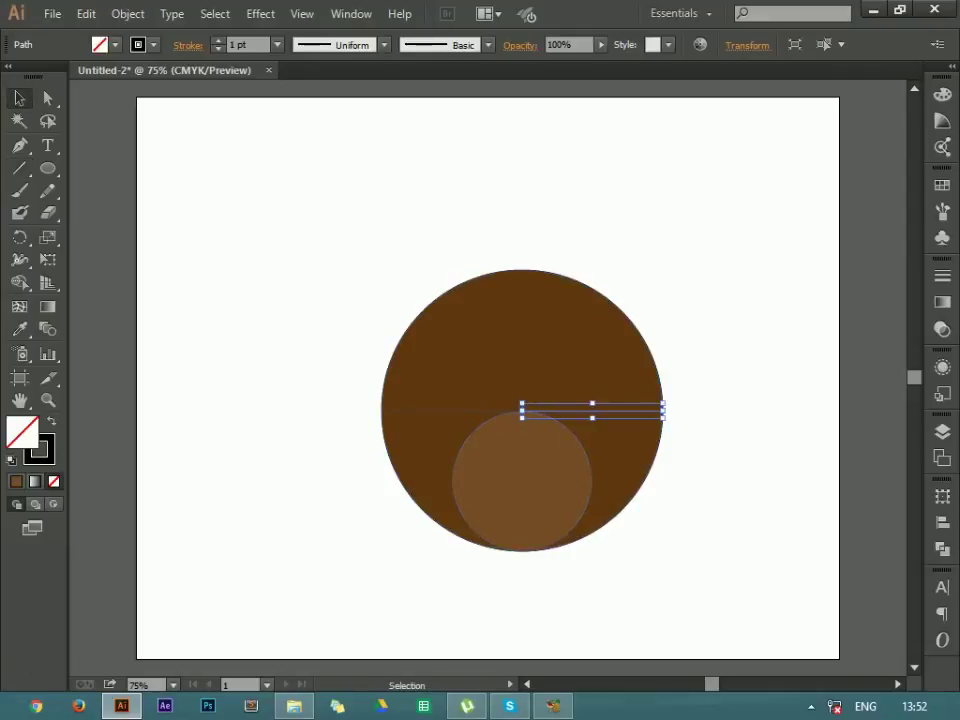
double_click(22, 432)
type("ffffff")
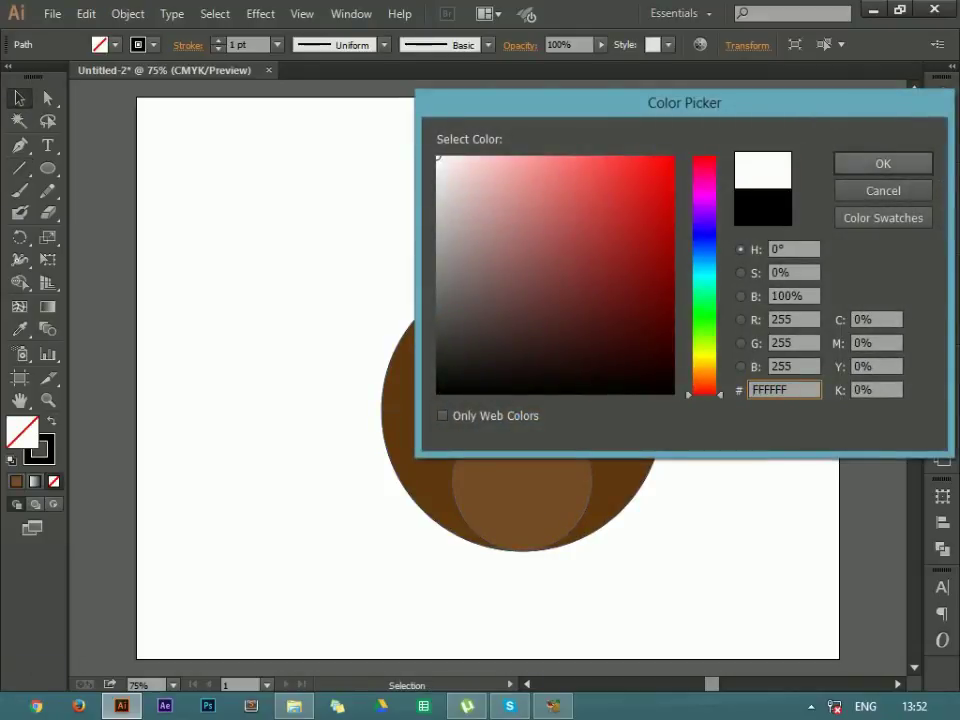
key("Return")
- Set the horizontal line's stroke colour to white FFFFFF
left_click(439, 407)
left_click(432, 408)
double_click(40, 450)
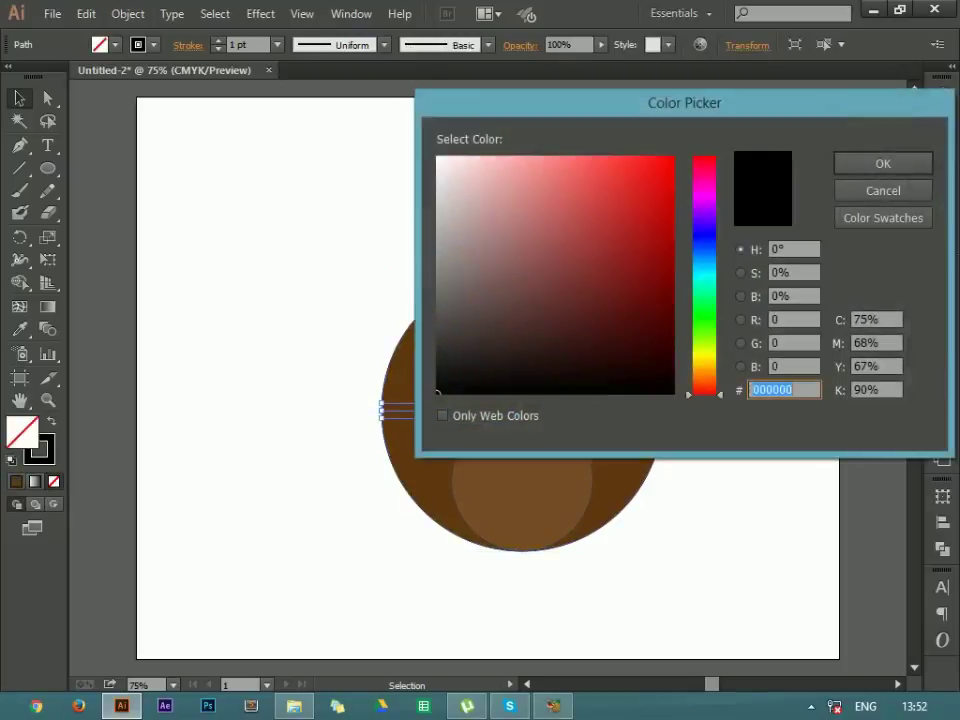
type("ffffff")
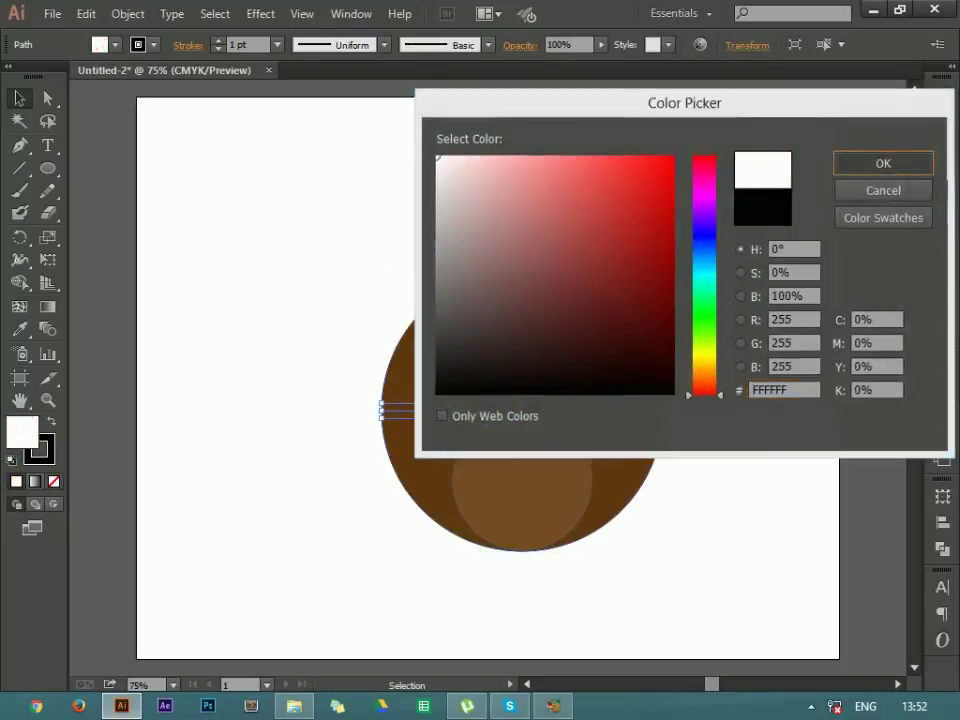
left_click(883, 163)
- Browse the stroke width profile and brush options, then deselect everything
left_click(384, 45)
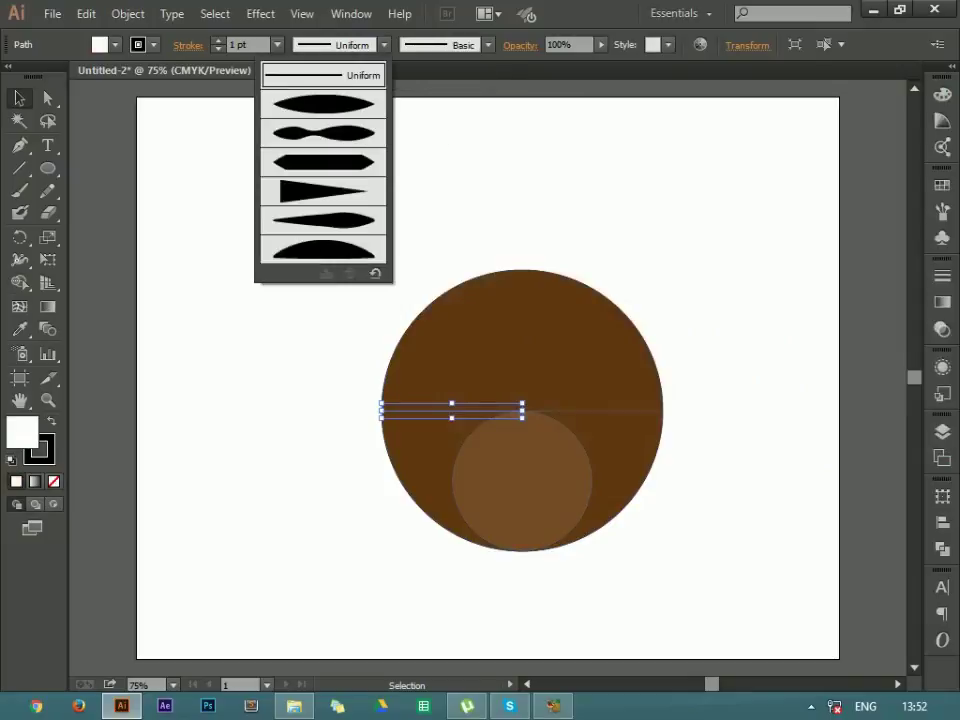
left_click(488, 45)
left_click(488, 45)
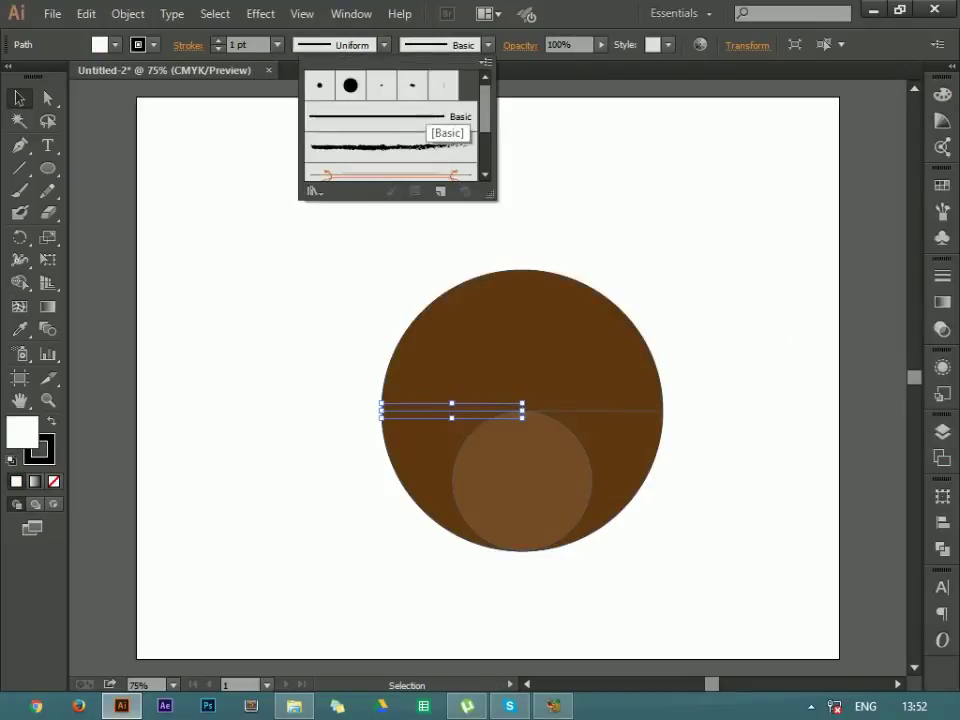
left_click(498, 260)
left_click(500, 290)
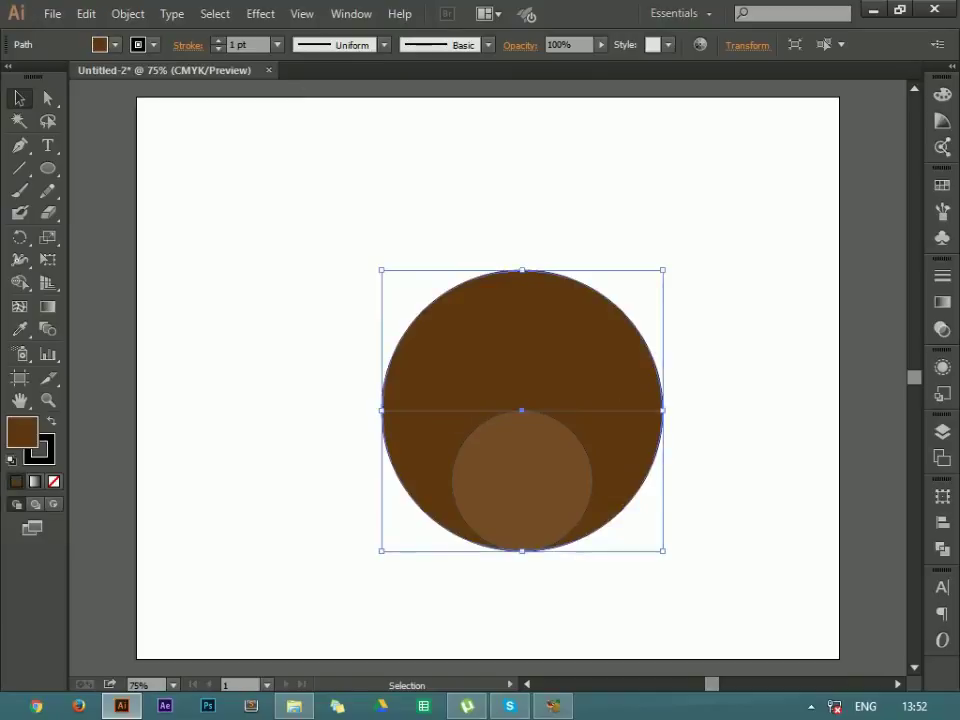
left_click(498, 260)
key("backslash")
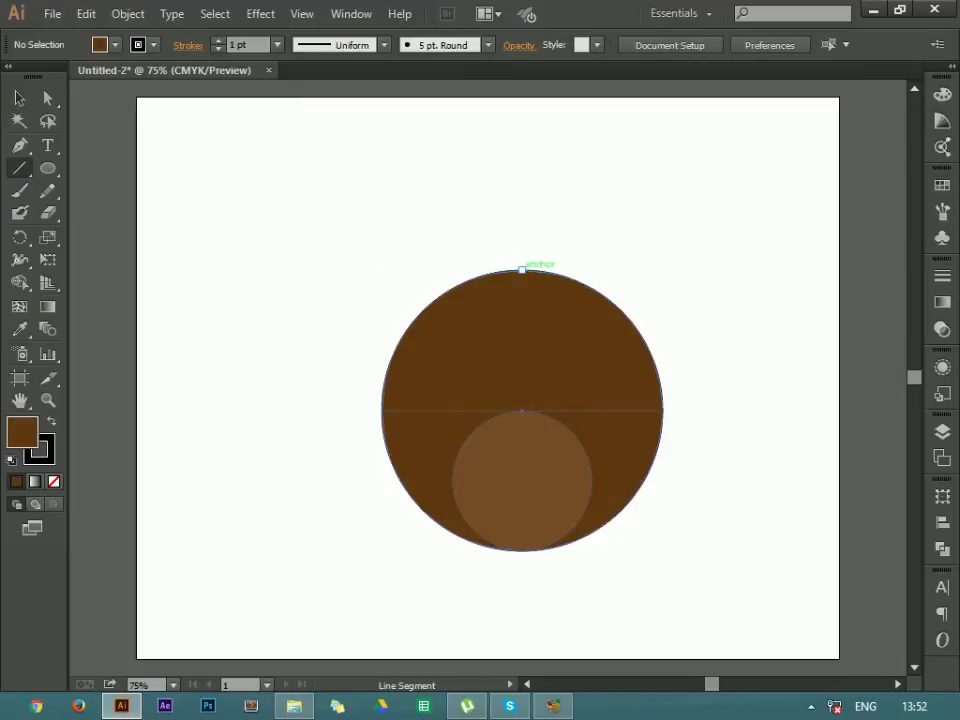
- Draw a vertical line from the big circle's top to just below its bottom
left_click_drag(486, 378, 517, 378)
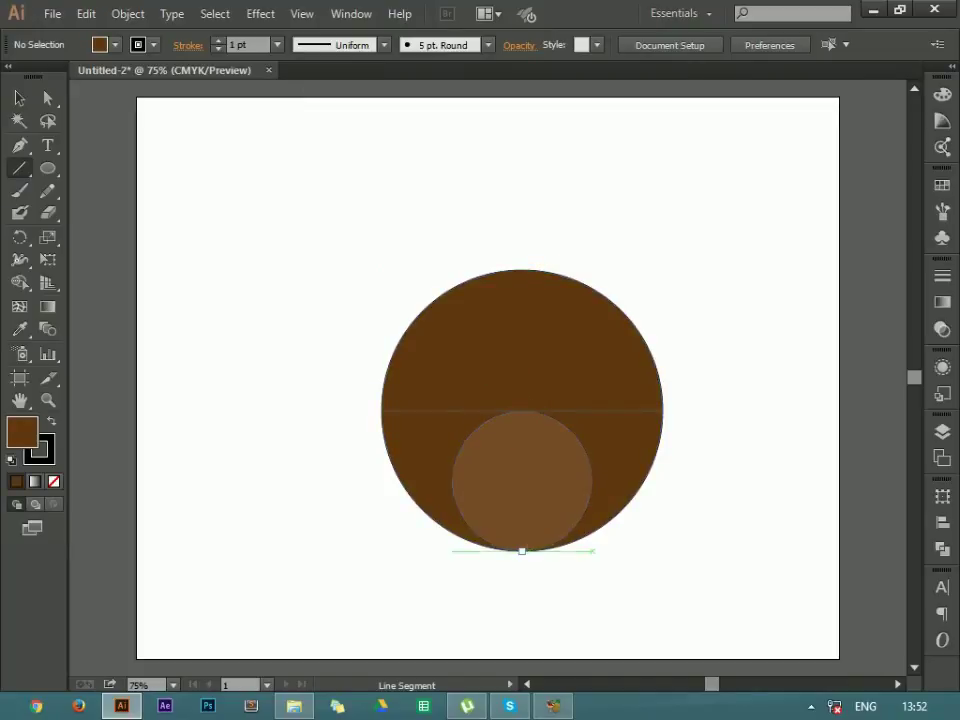
left_click_drag(522, 270, 522, 549)
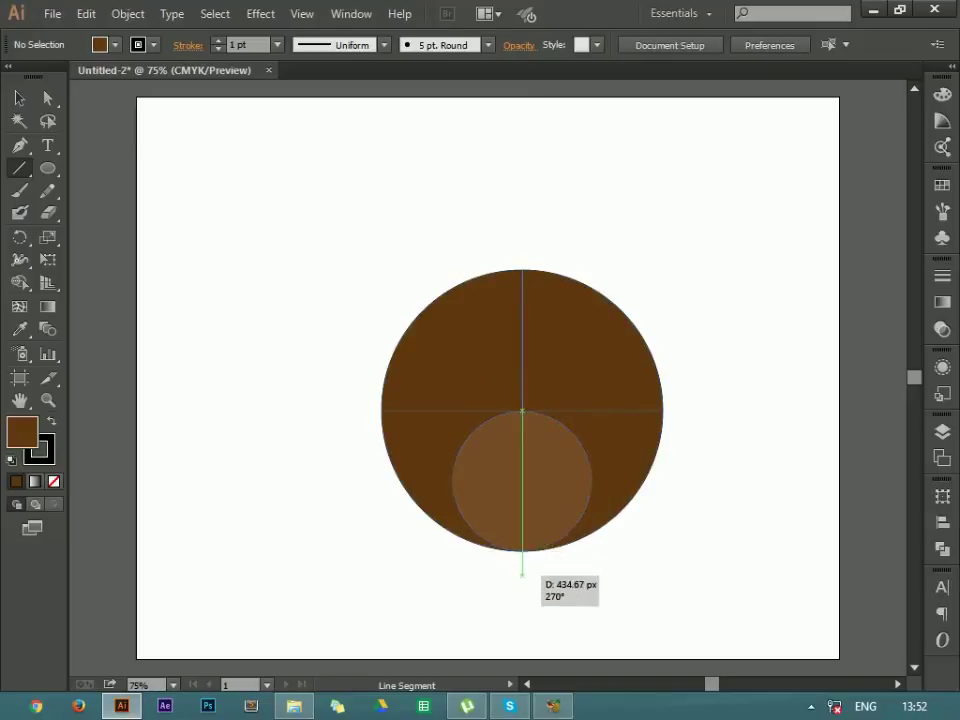
left_click_drag(522, 549, 522, 574)
key("v")
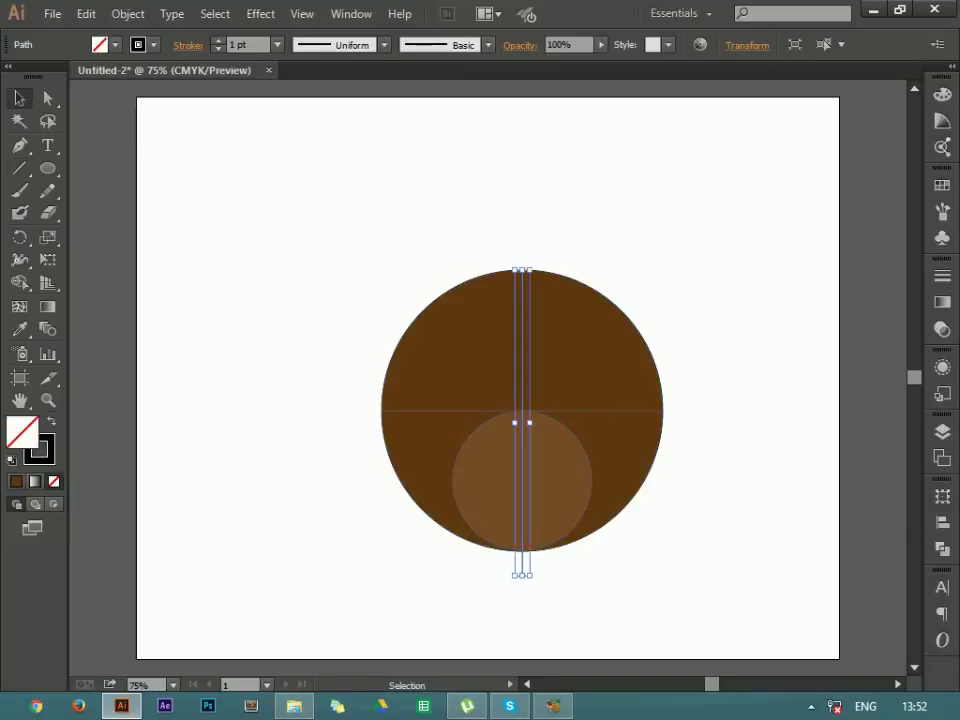
key("ctrl+shift+a")
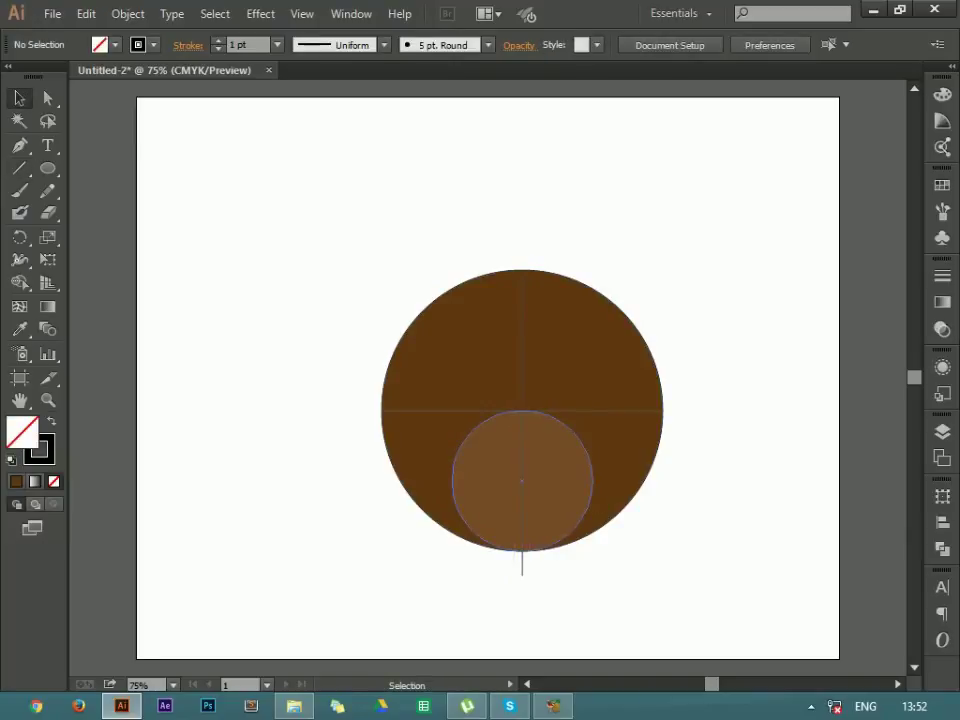
left_click(540, 450)
left_click(596, 392)
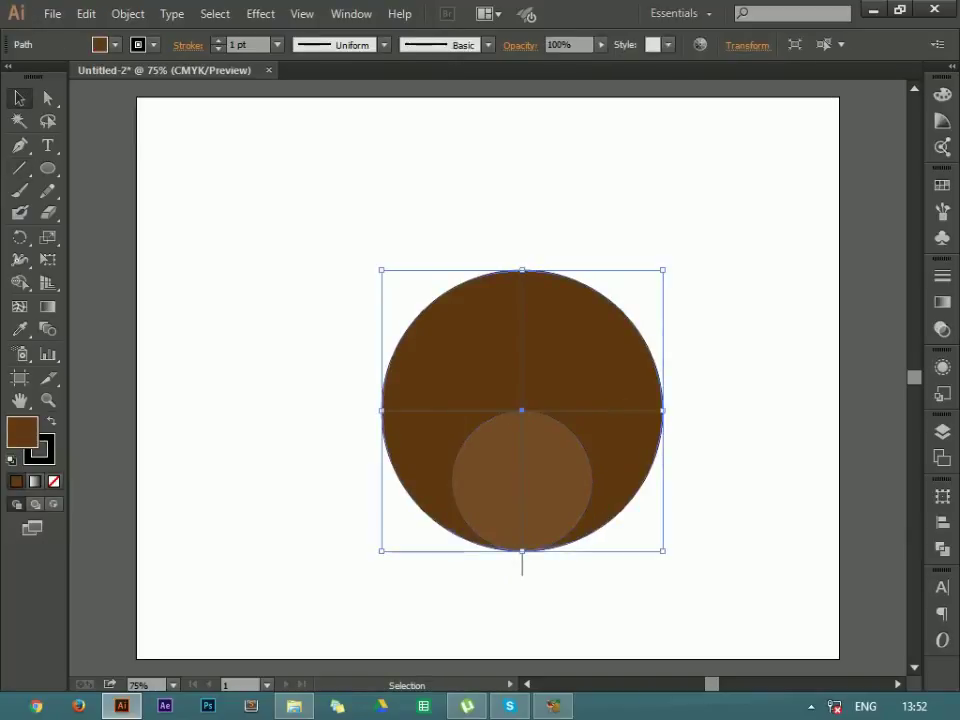
key("ctrl+shift+a")
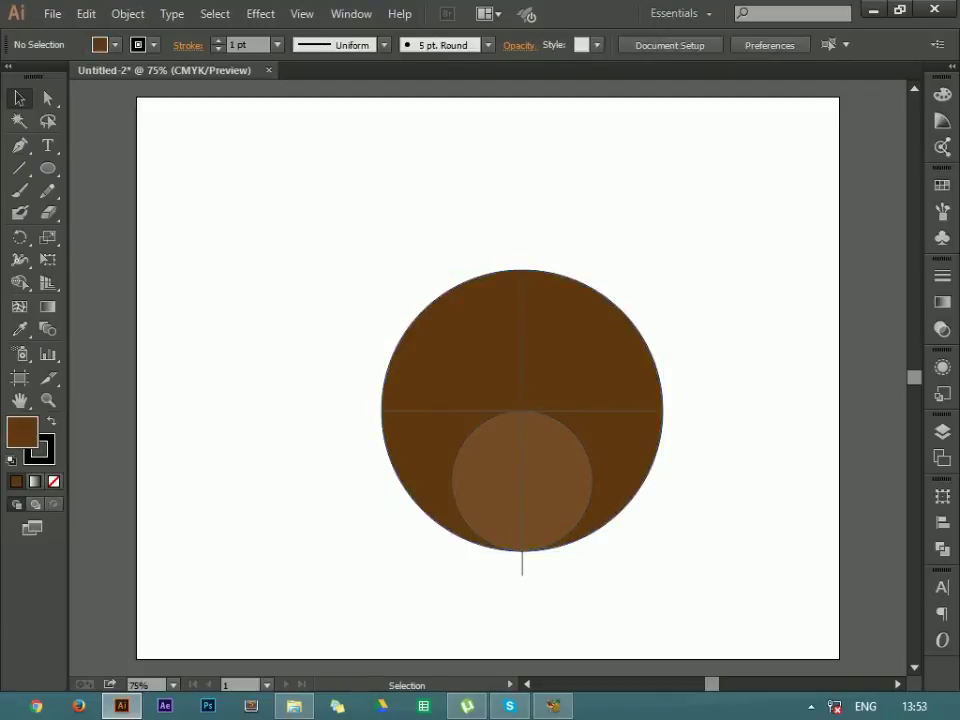
key("ctrl+a")
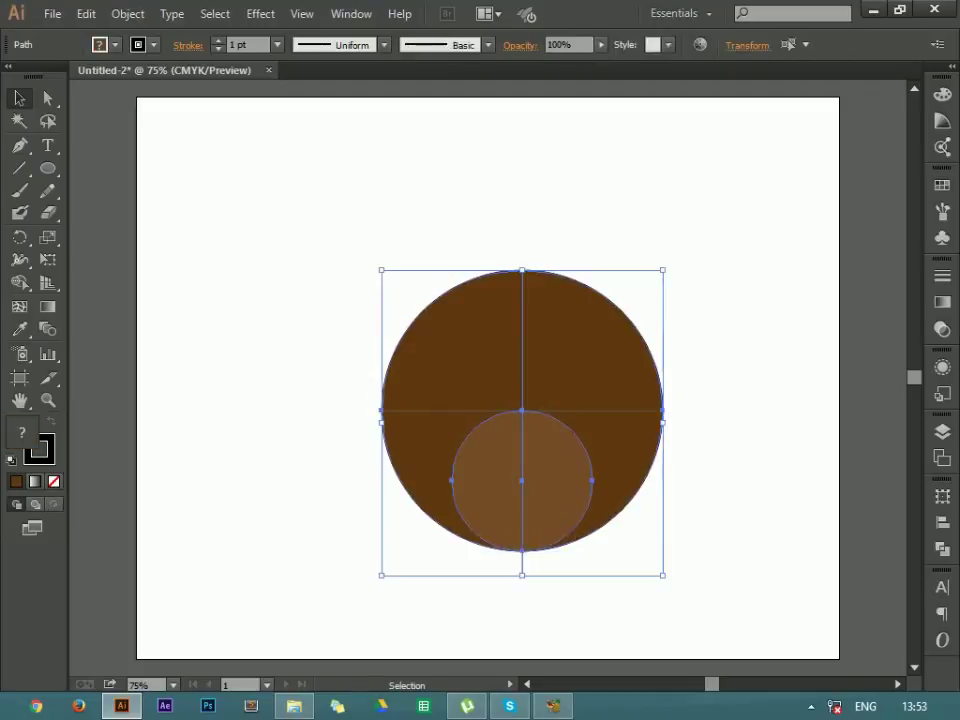
- Open the Pathfinder panel and apply Minus Front to both circles
key("shift+F7")
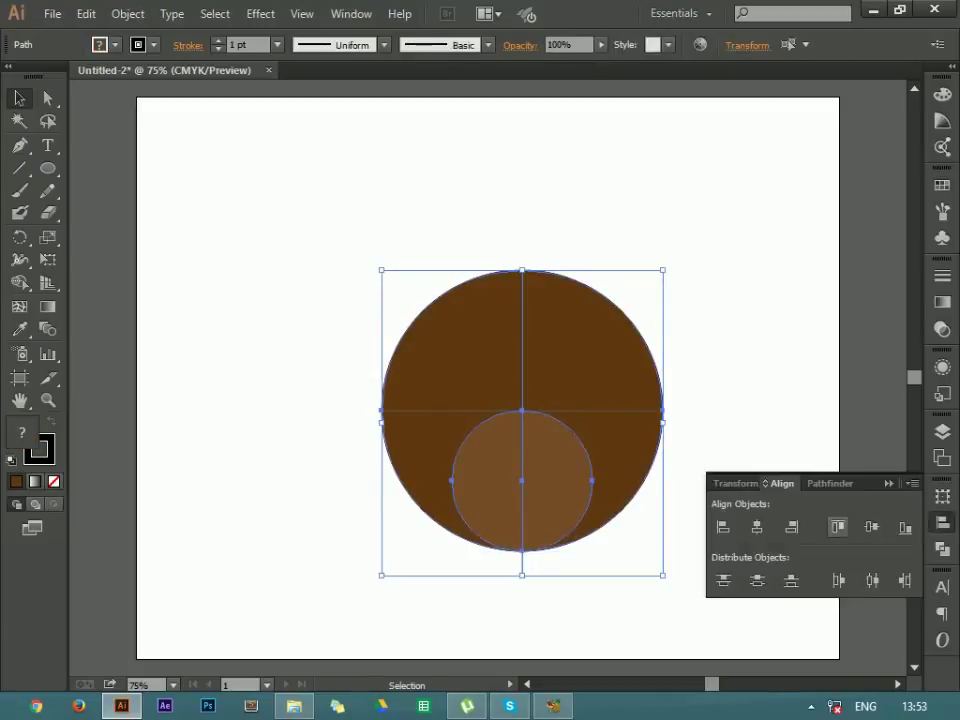
key("ctrl+shift+a")
left_click(399, 13)
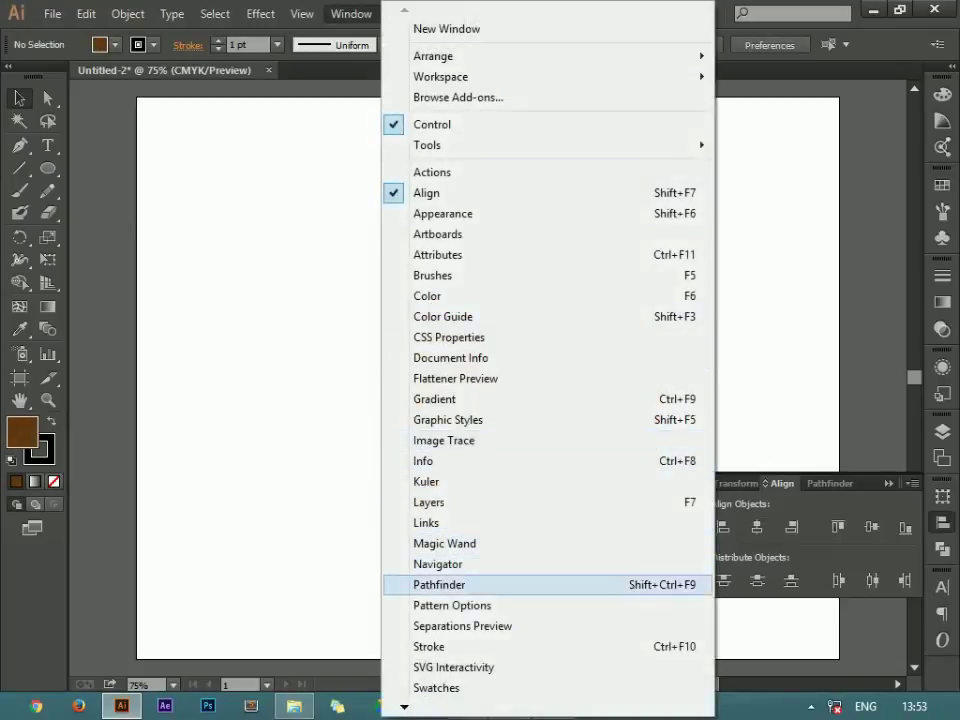
left_click(450, 584)
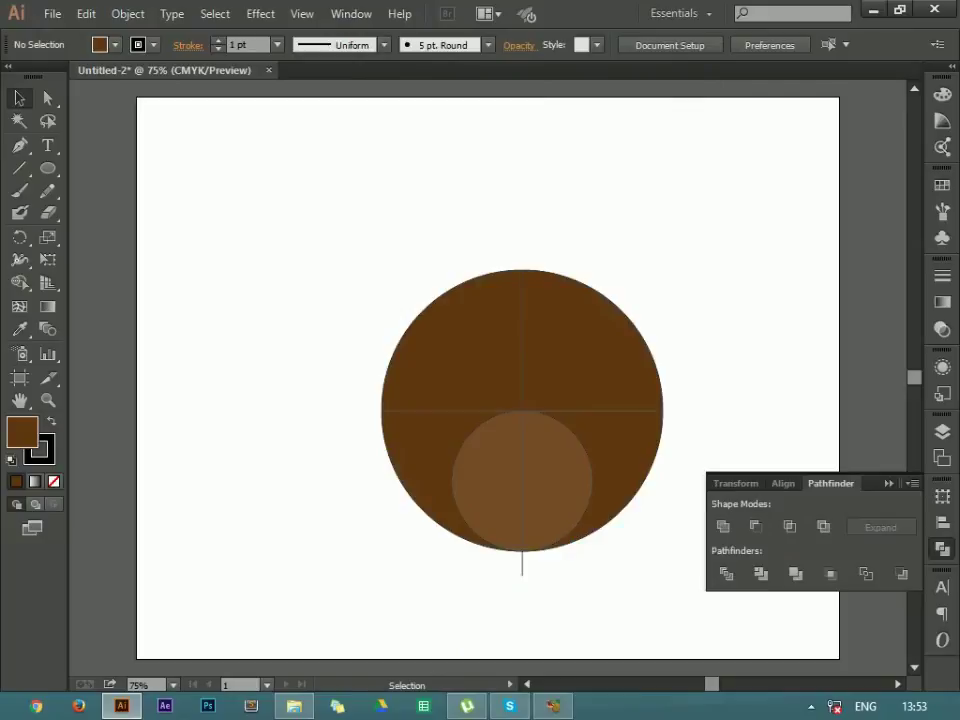
left_click_drag(626, 541, 384, 326)
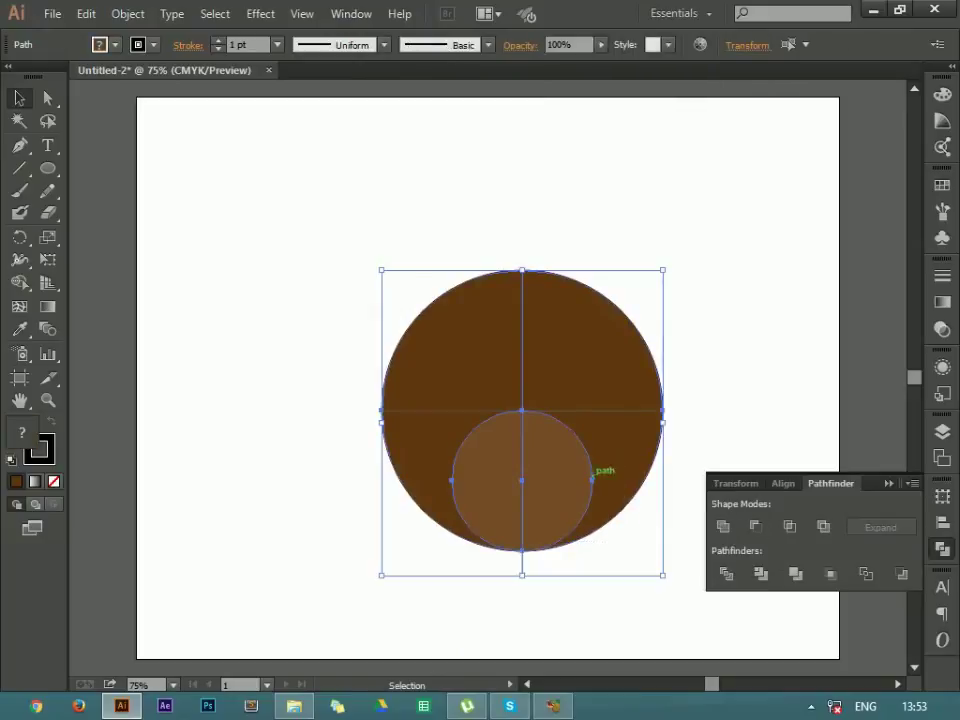
left_click(755, 526)
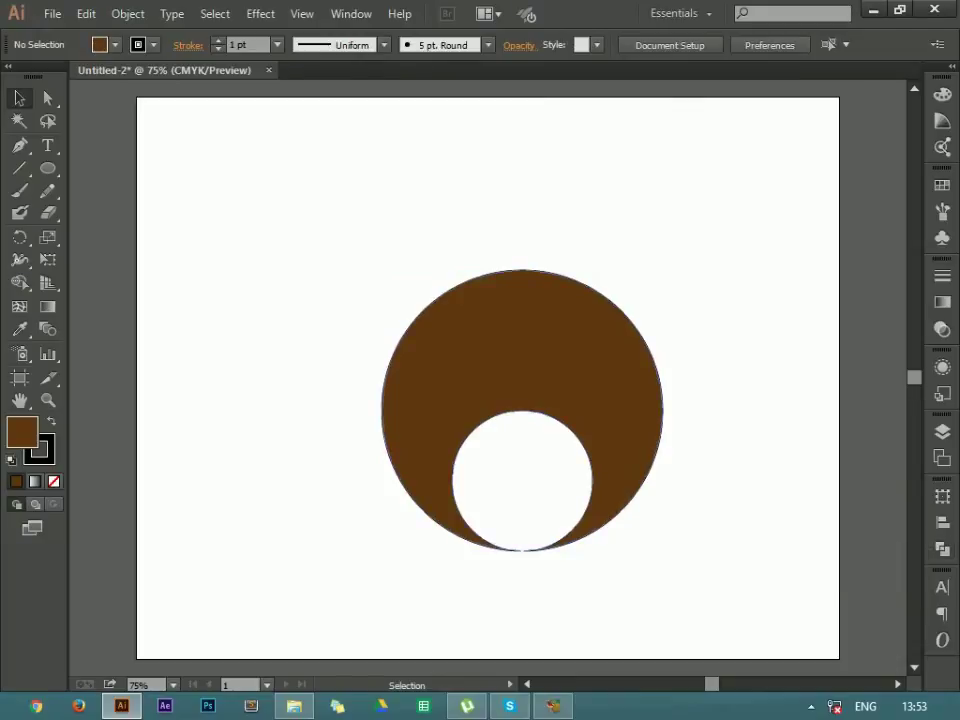
left_click(470, 330)
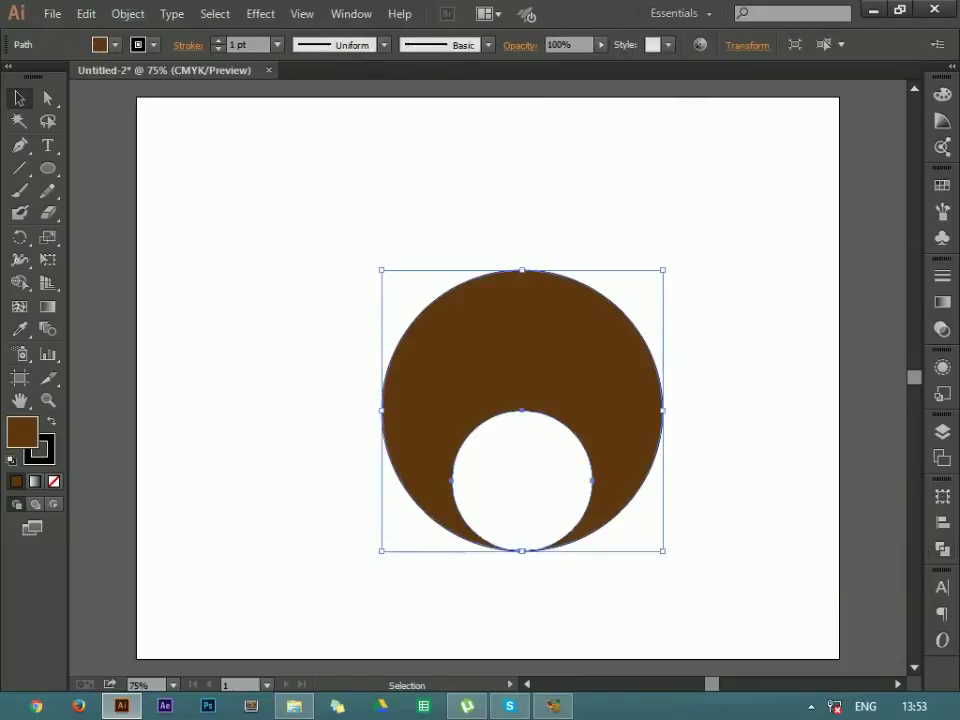
key("ctrl+shift+a")
key("ctrl+a")
key("ctrl+shift+a")
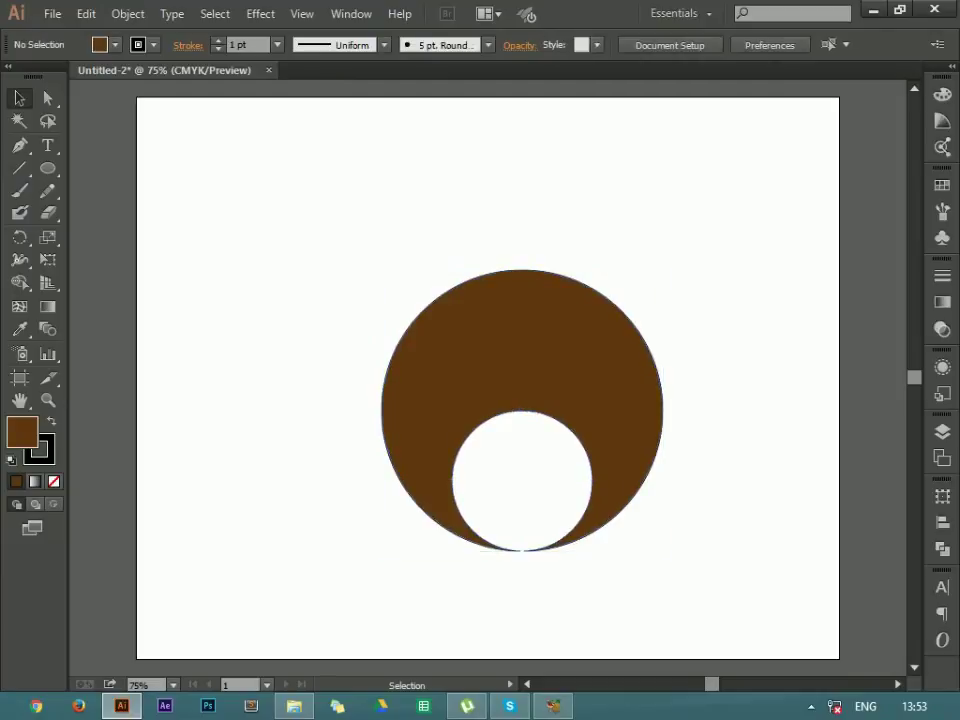
- Undo, then reselect the circles with the vertical line and reapply Minus Front
key("ctrl+z")
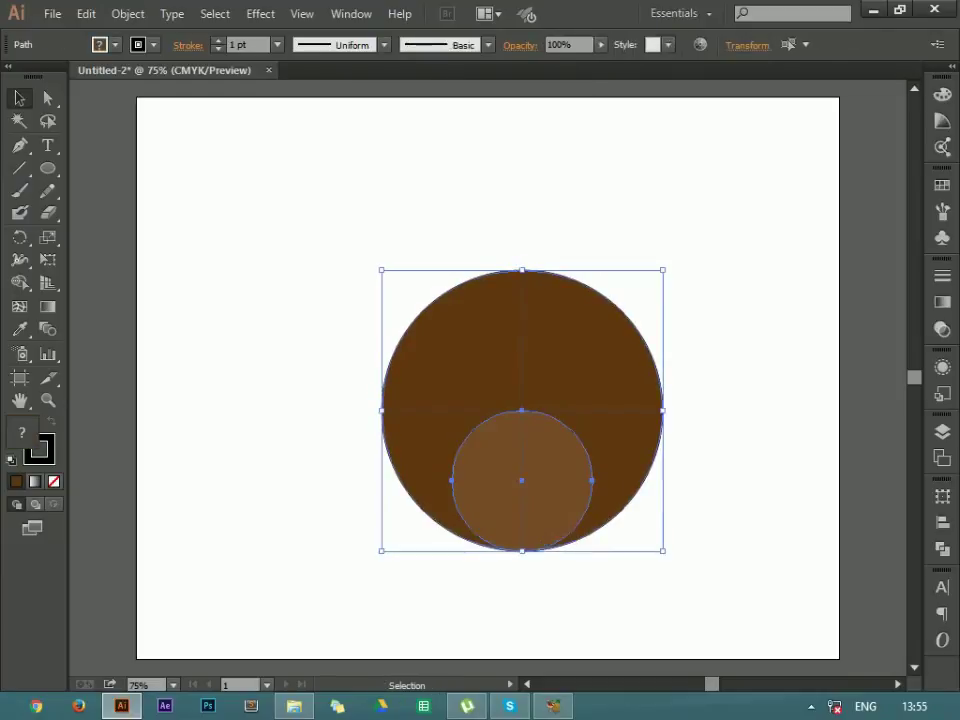
key("ctrl+shift+a")
left_click_drag(673, 536, 555, 438)
key("ctrl+shift+F9")
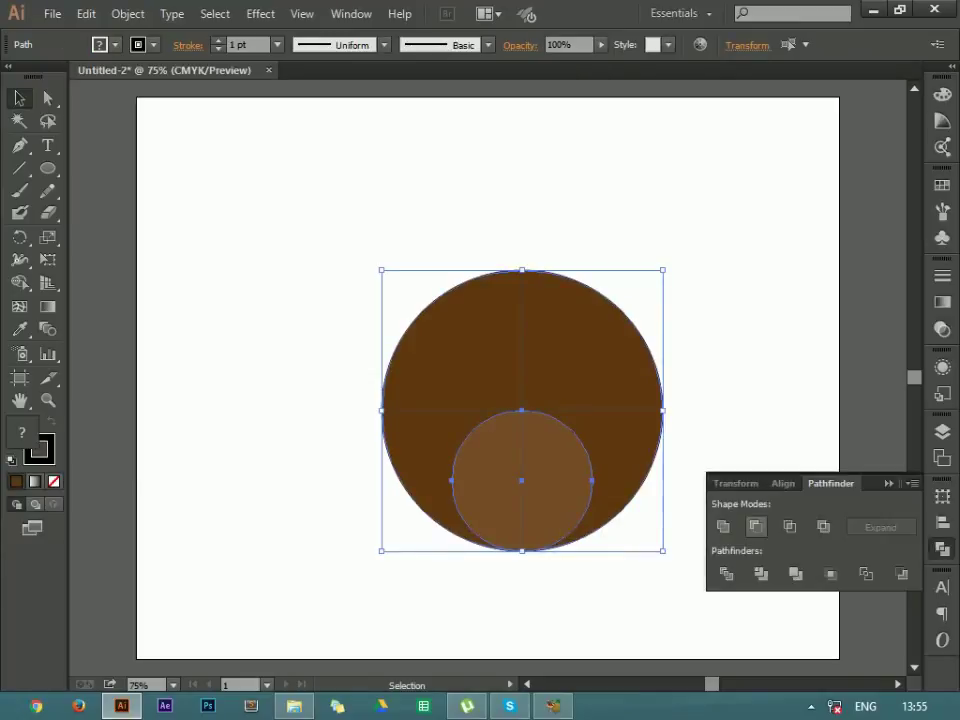
left_click(755, 526)
key("ctrl+shift+a")
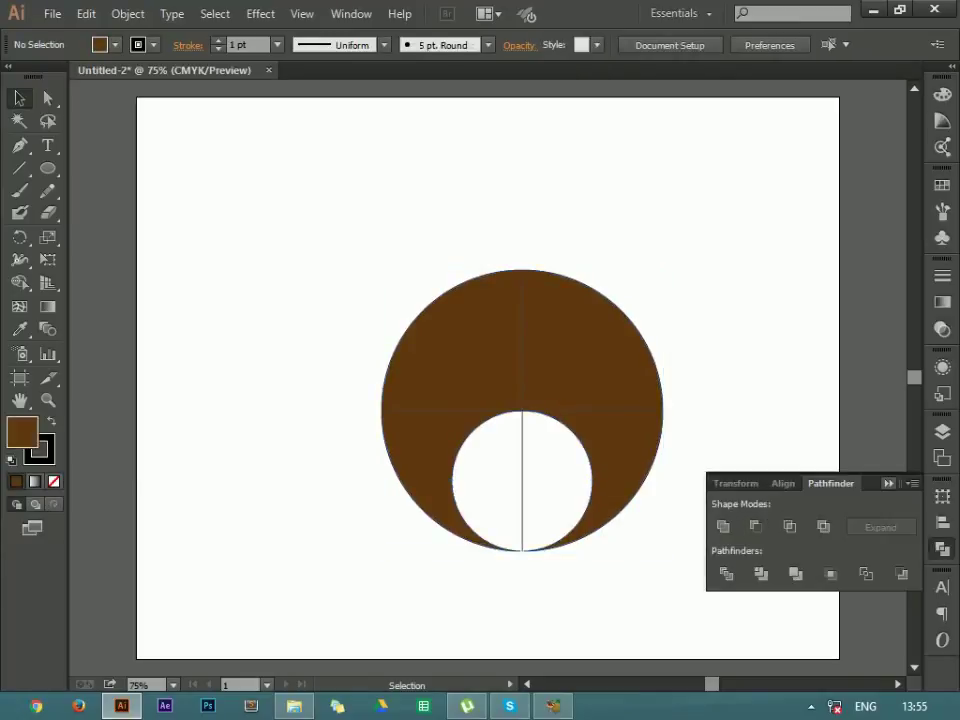
left_click(625, 410)
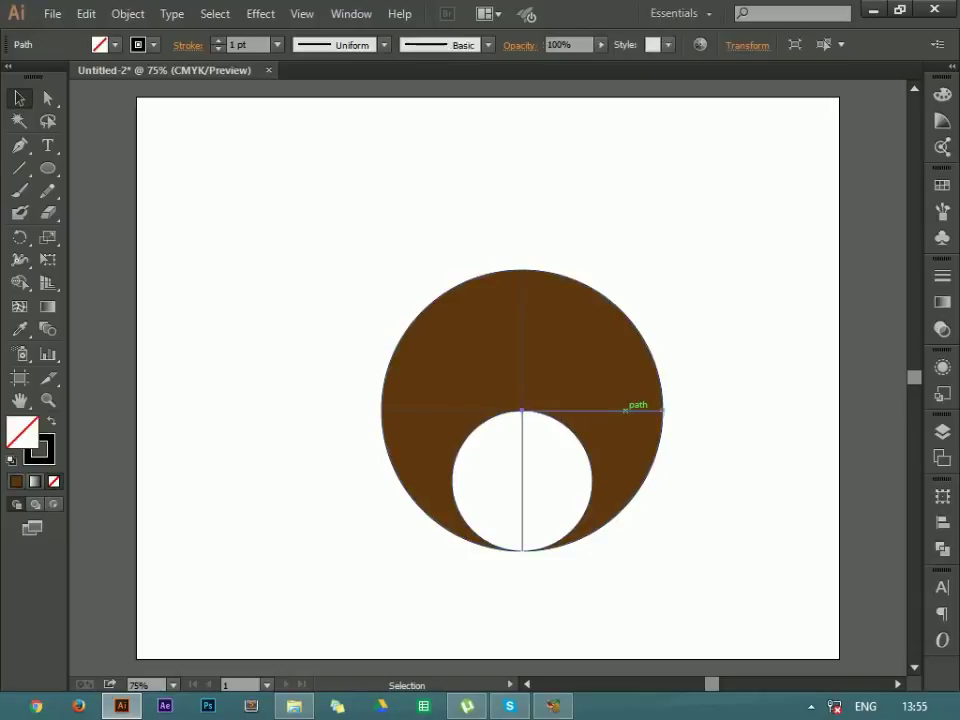
- Split the shape along the horizontal and vertical lines using Divide Objects Below
left_click(127, 13)
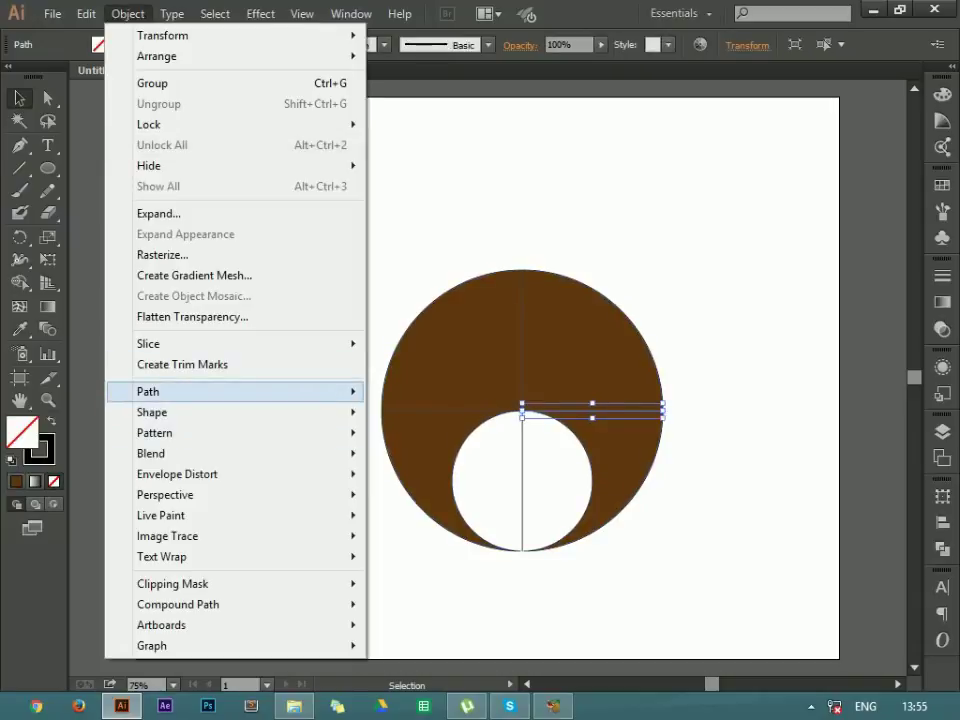
mouse_move(236, 391)
left_click(470, 549)
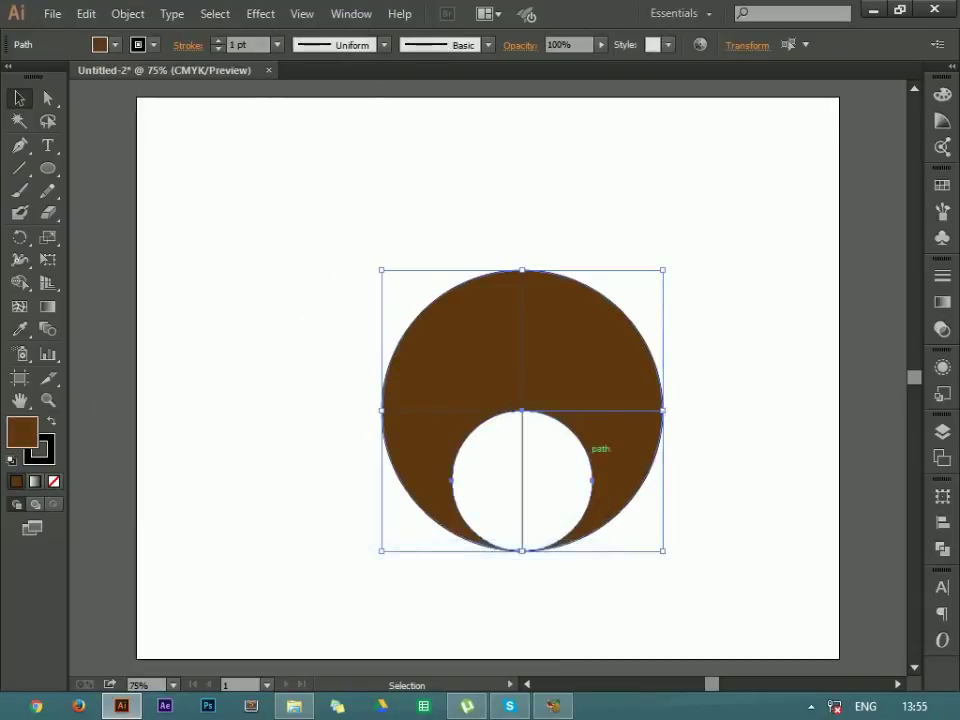
key("ctrl+shift+a")
key("ctrl+a")
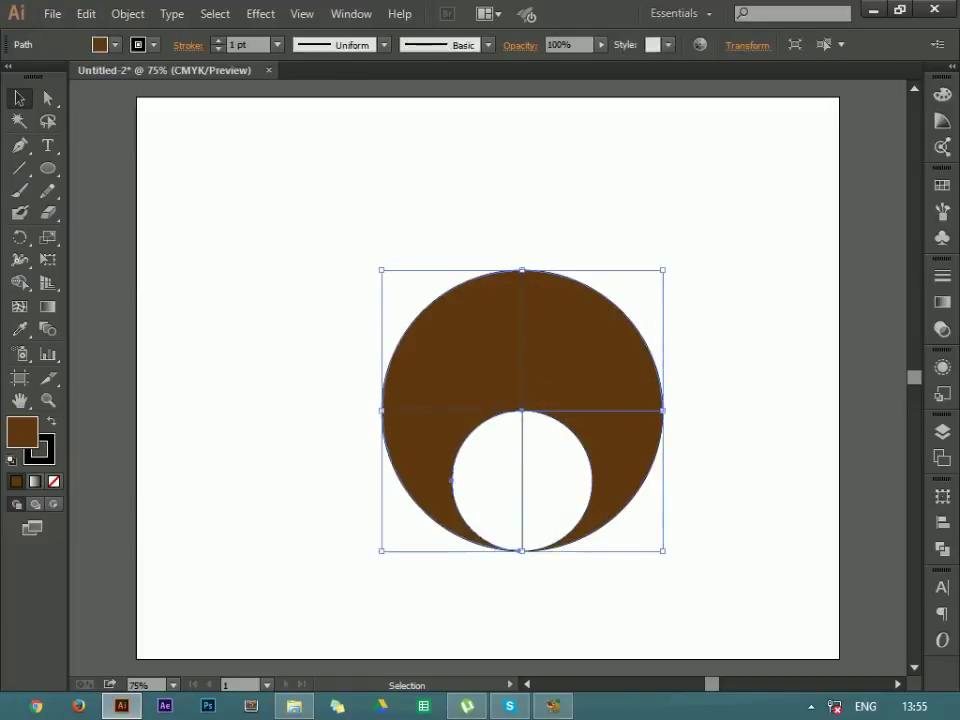
left_click(522, 322)
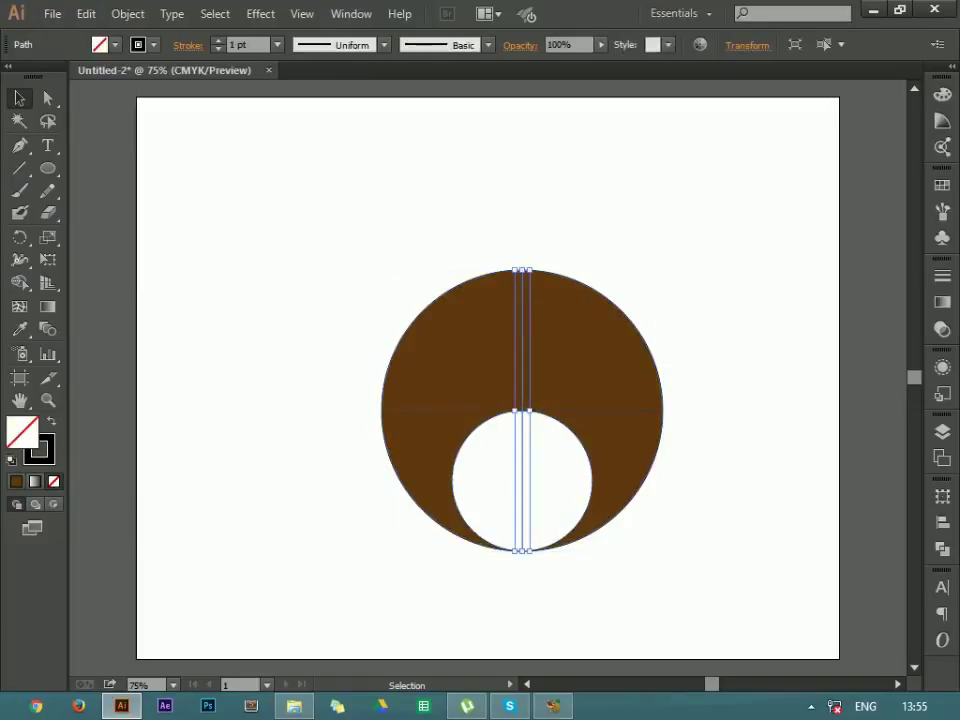
left_click(128, 13)
mouse_move(236, 391)
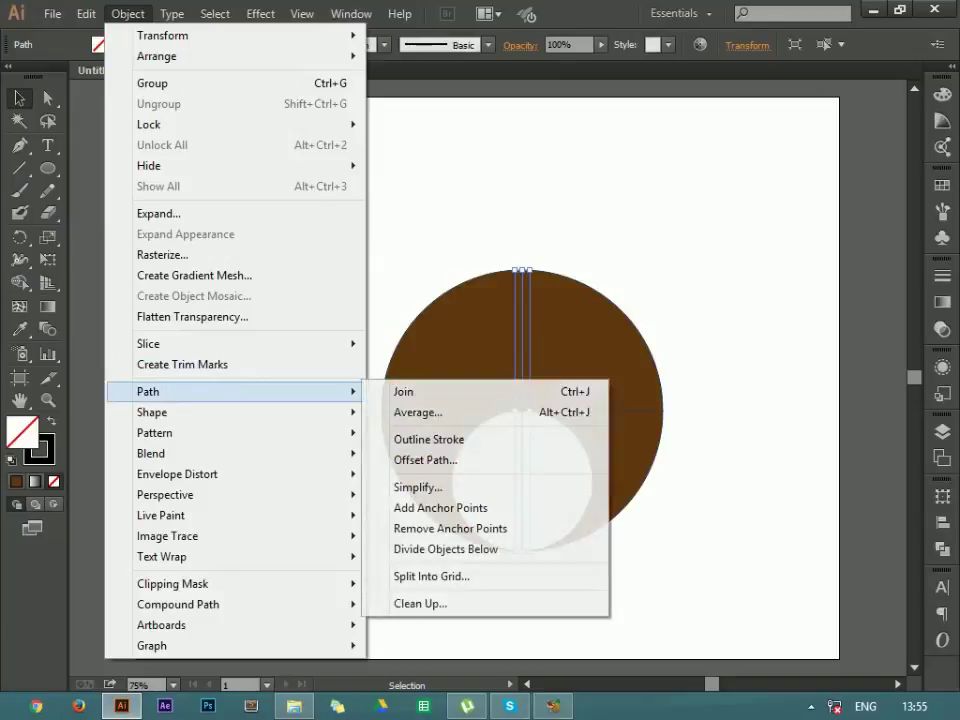
left_click(446, 549)
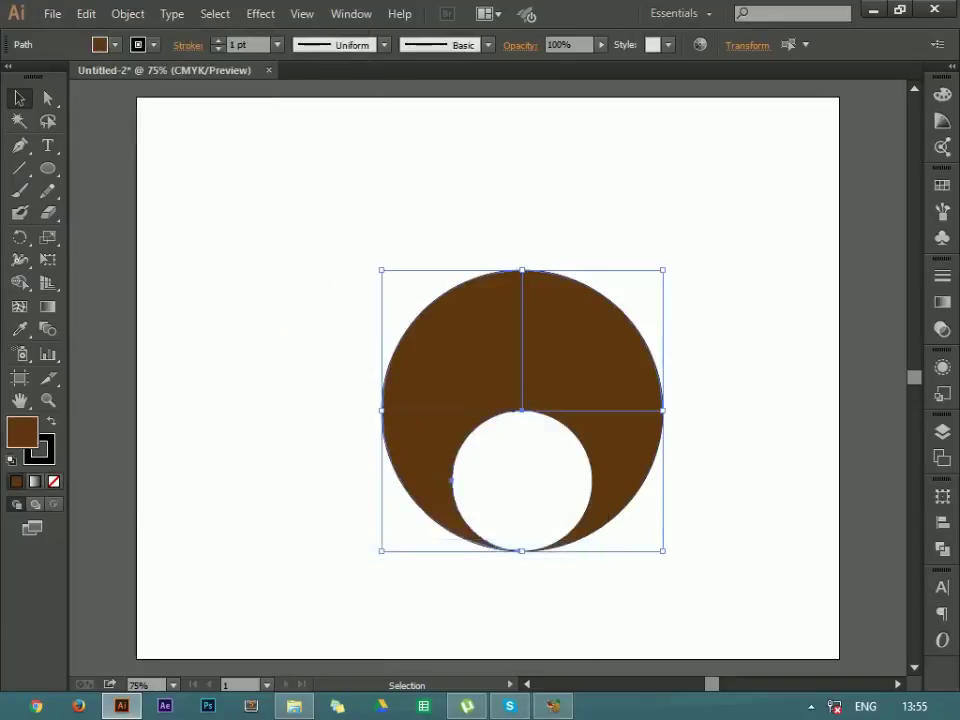
left_click(392, 308)
left_click(420, 410)
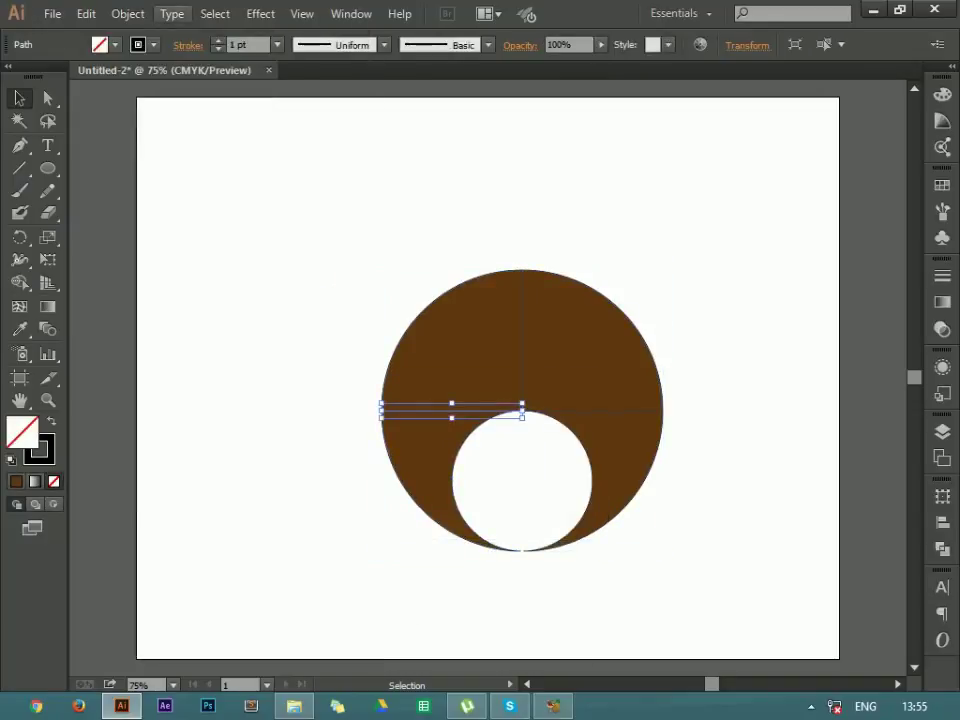
left_click(128, 13)
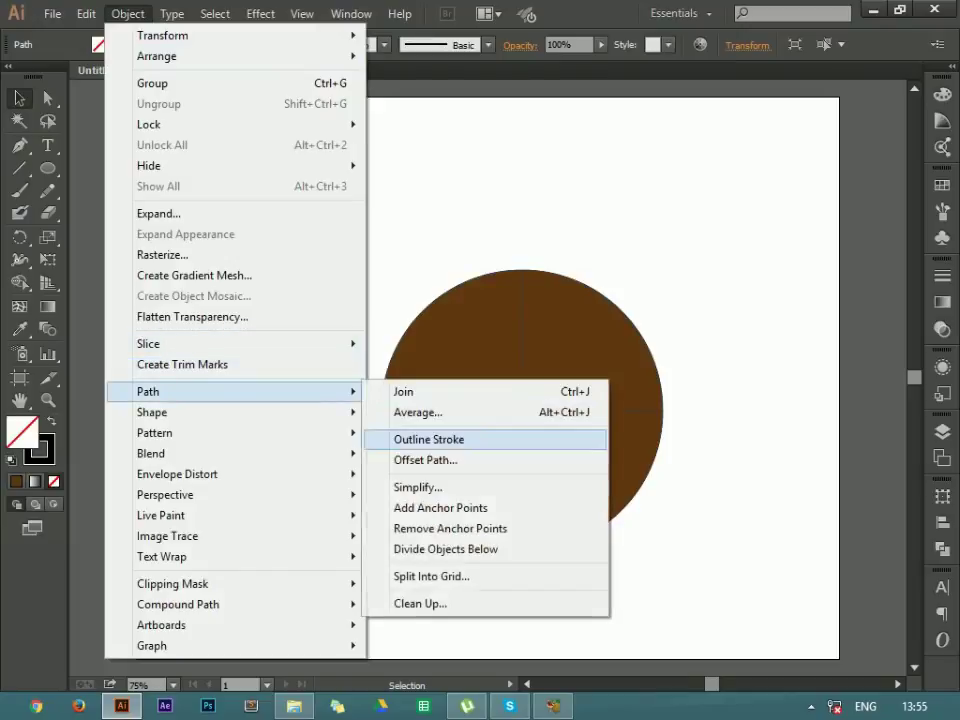
left_click(446, 549)
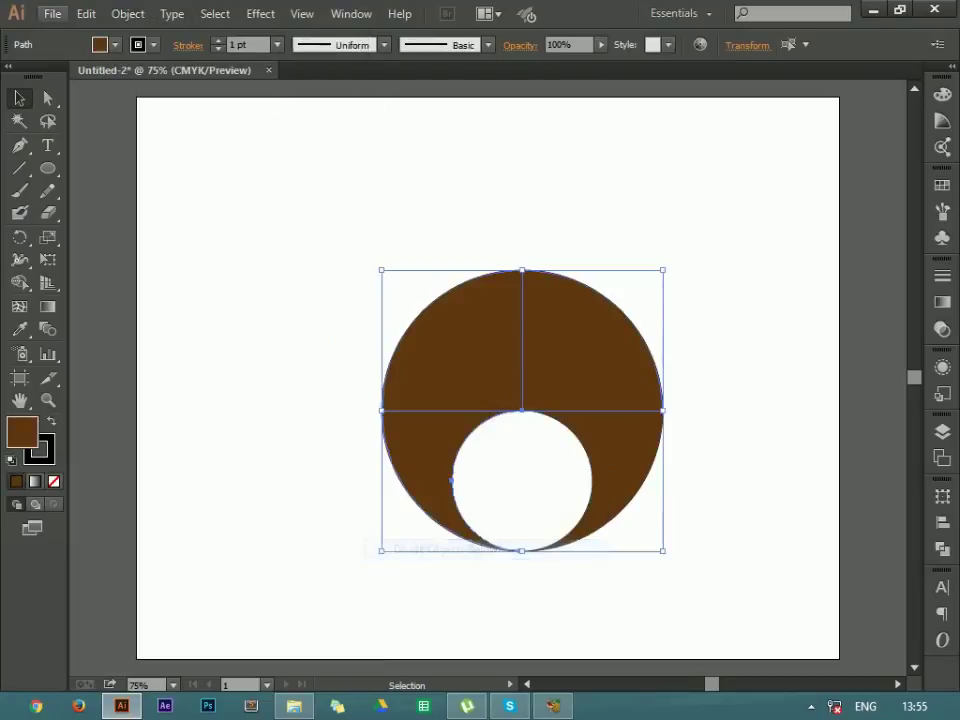
left_click(476, 516)
- Check that the four quarter pieces are now separate selectable objects
left_click(450, 340)
left_click(590, 340)
left_click(620, 470)
left_click(420, 470)
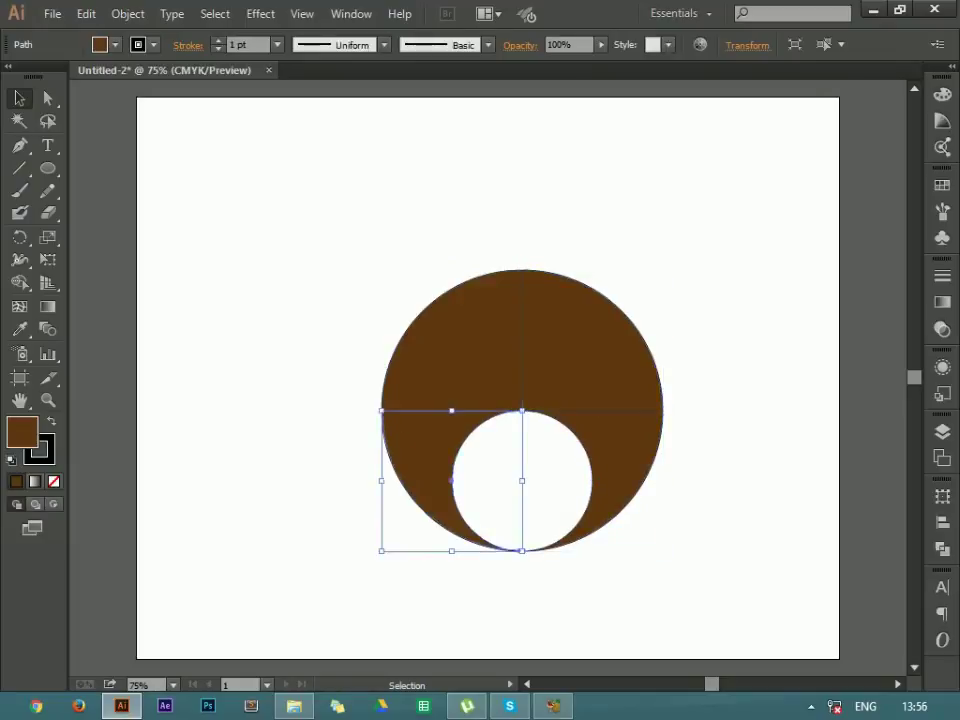
left_click(250, 580)
left_click(450, 340)
left_click(590, 340)
left_click(620, 470)
left_click(420, 470)
left_click(450, 340)
left_click(250, 580)
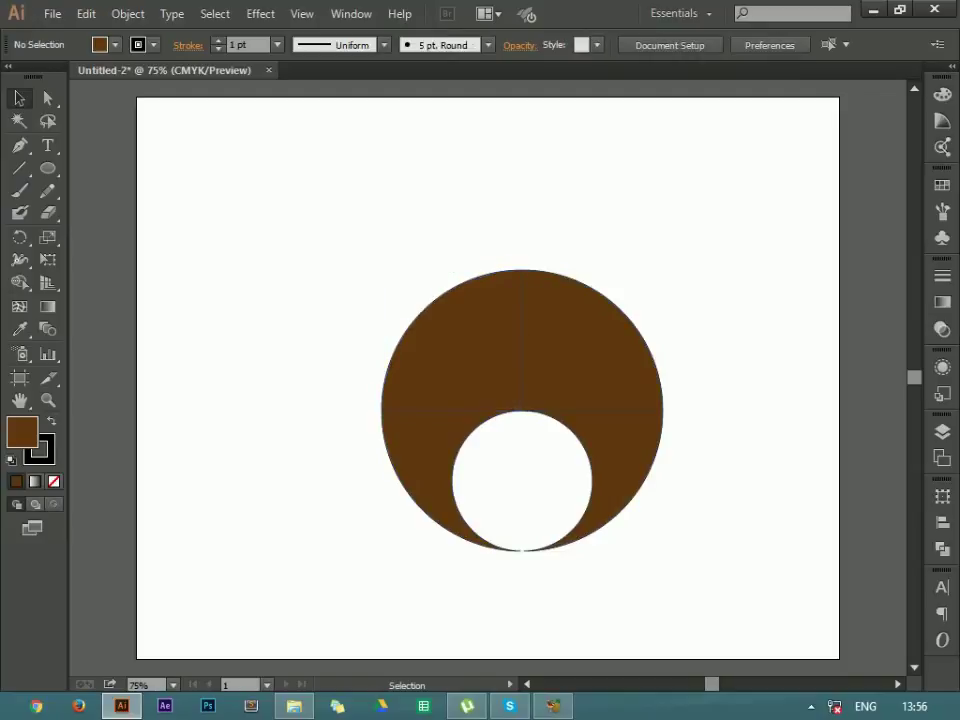
- Delete the extra quarter pieces
left_click(620, 470)
left_click(590, 340, "shift")
left_click(450, 340, "shift")
left_click(420, 470, "shift")
key("Delete")
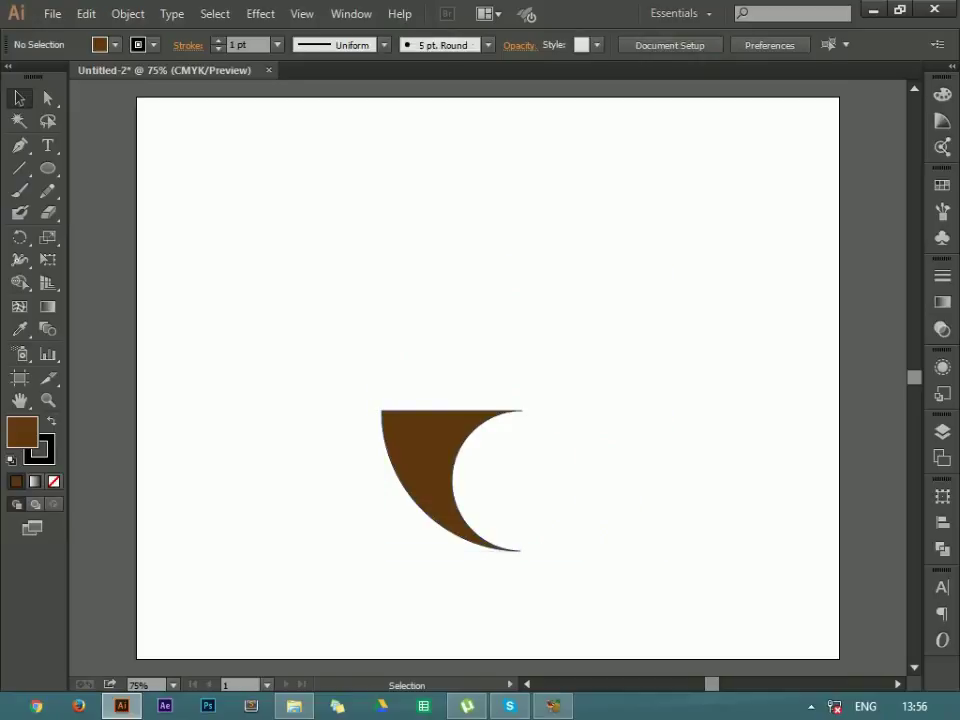
- Restore the lighter brown circle and select the dark quarter-shape behind it
key("a")
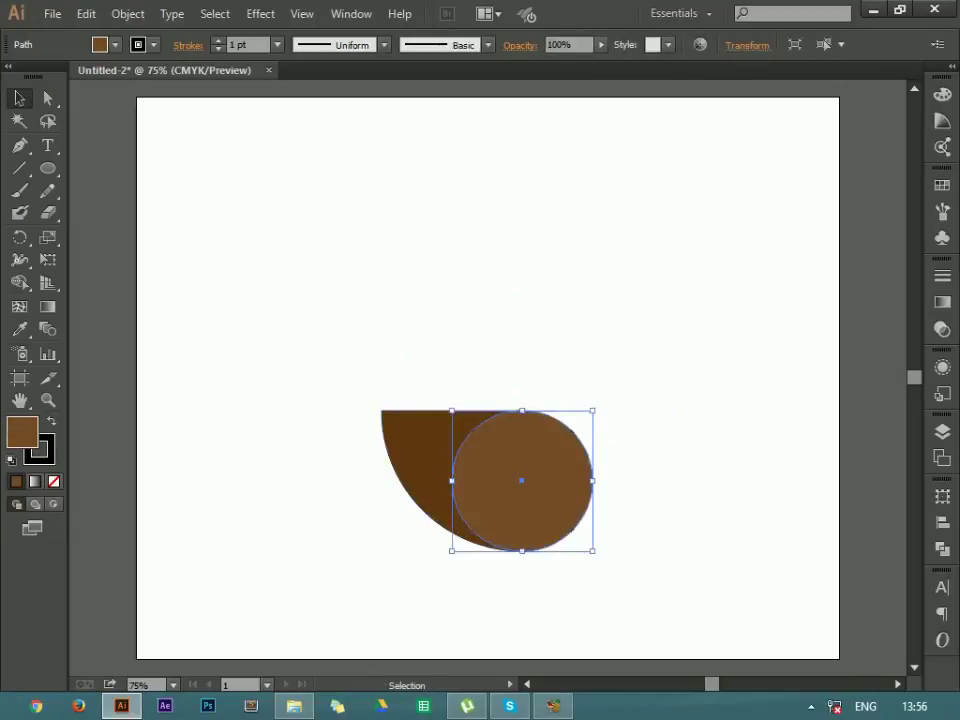
key("ctrl+shift+a")
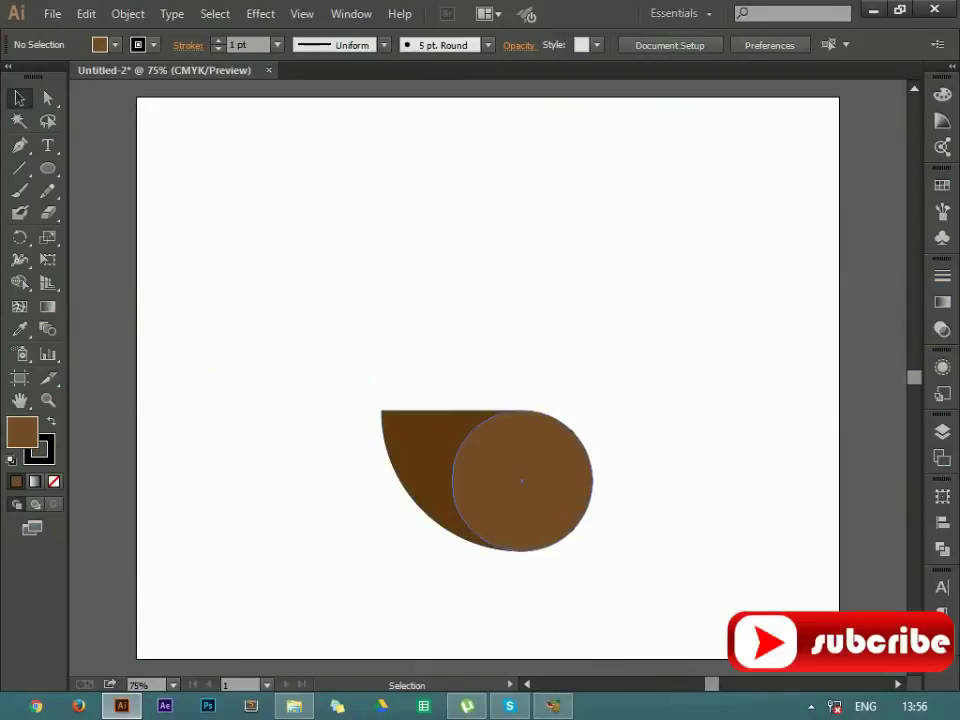
left_click(580, 440)
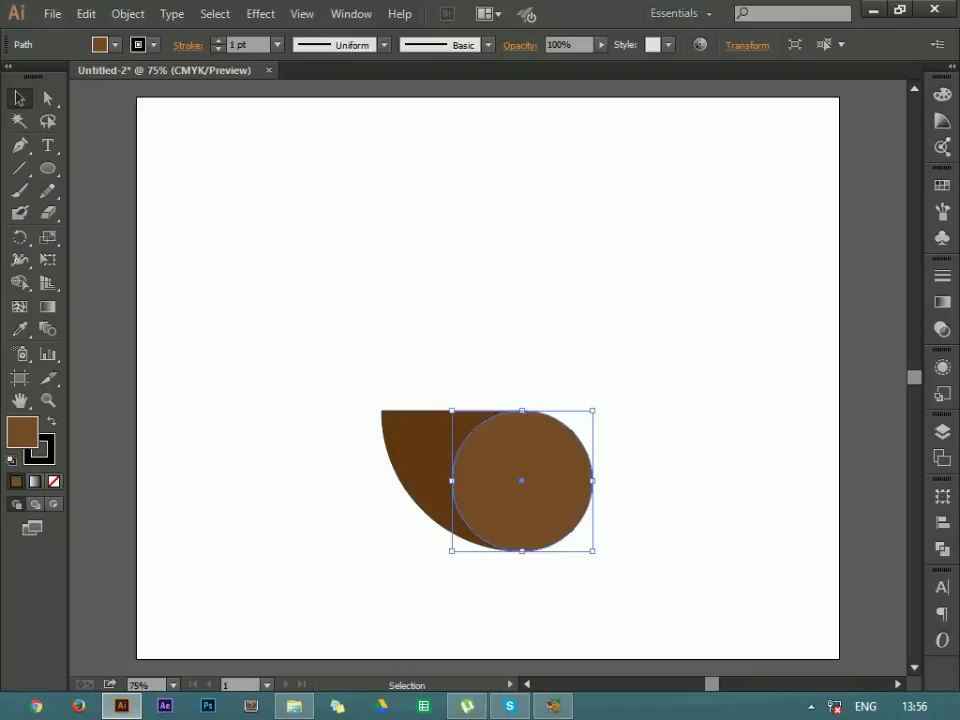
key("ctrl+shift+a")
key("ctrl+z")
key("ctrl+shift+a")
left_click(410, 440)
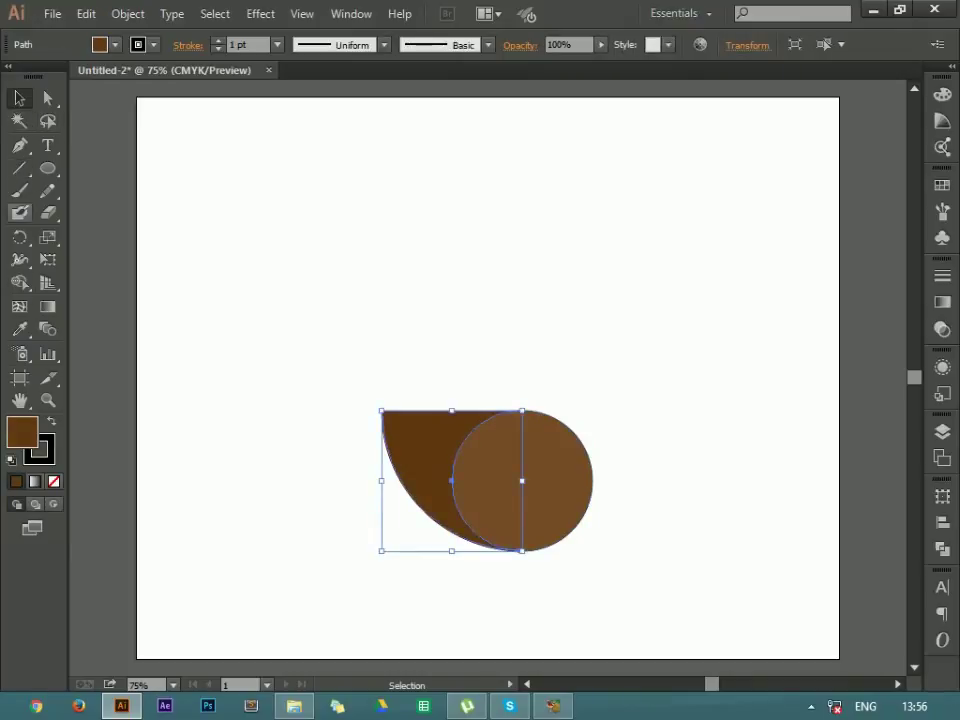
- Delete the quarter-shape's top-right anchor and drag its handles into a curved leaf
mouse_move(19, 145)
left_mouse_down()
mouse_move(130, 168)
mouse_move(140, 190)
left_mouse_up()
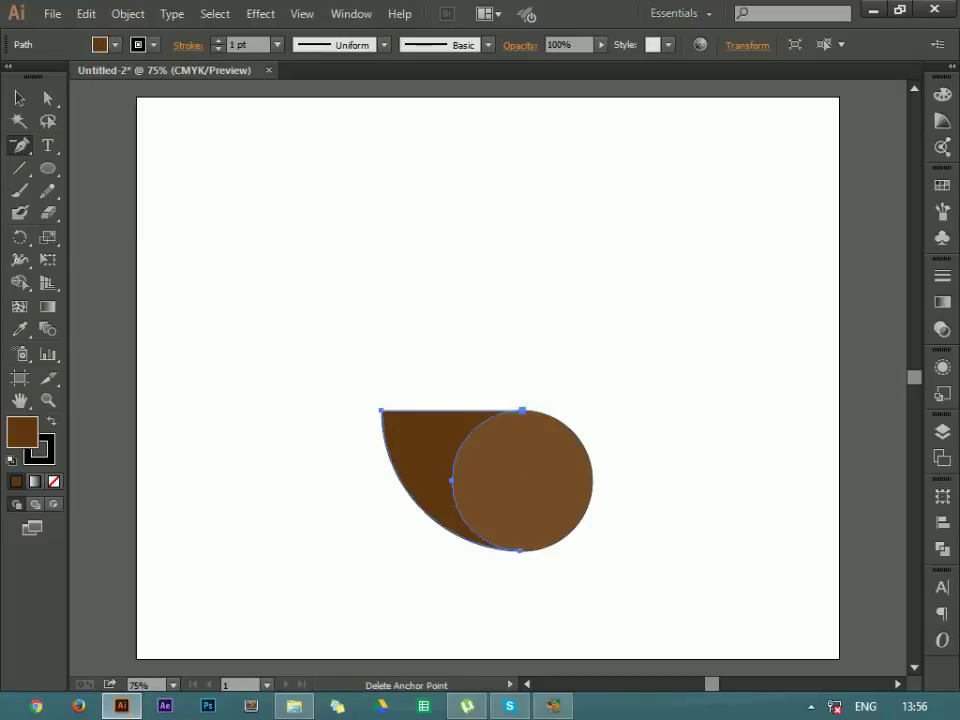
left_click(520, 410)
key("a")
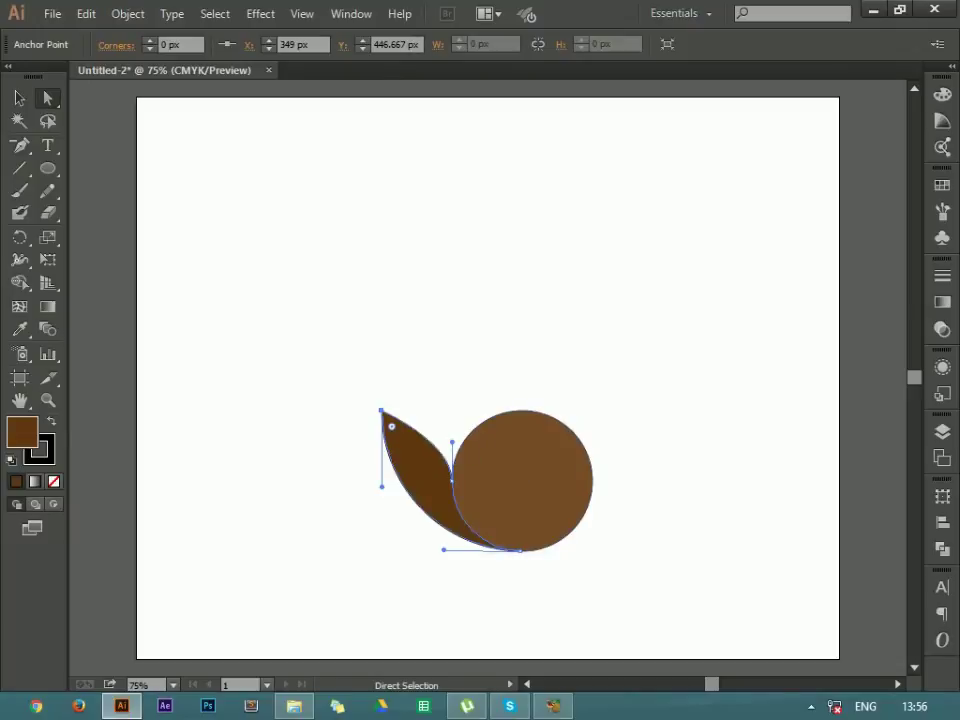
left_click_drag(452, 442, 461, 384)
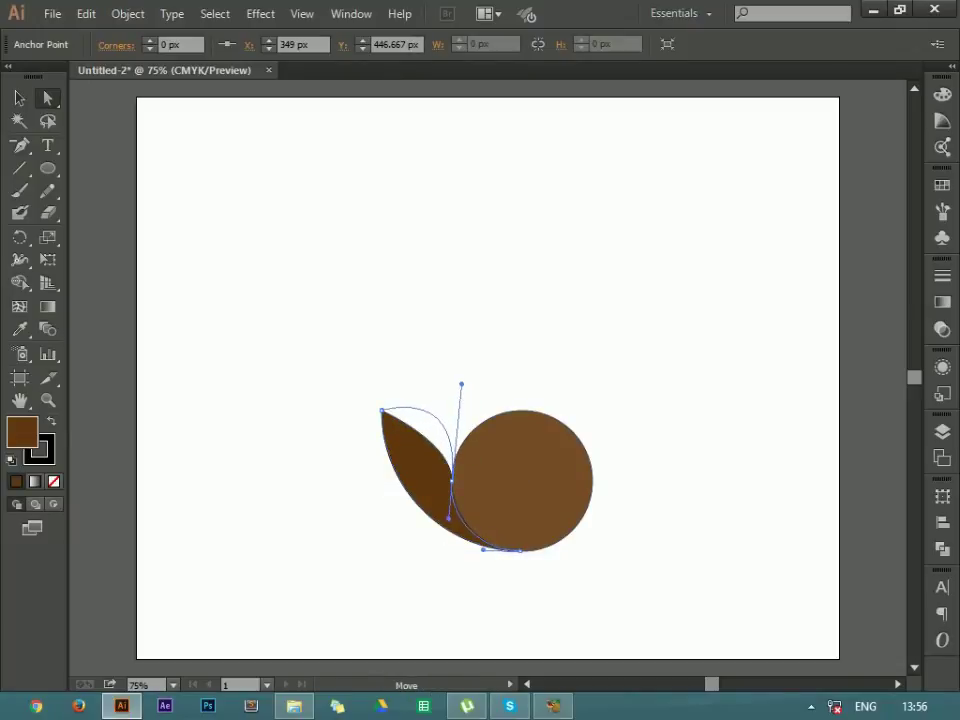
left_click_drag(400, 455, 396, 422)
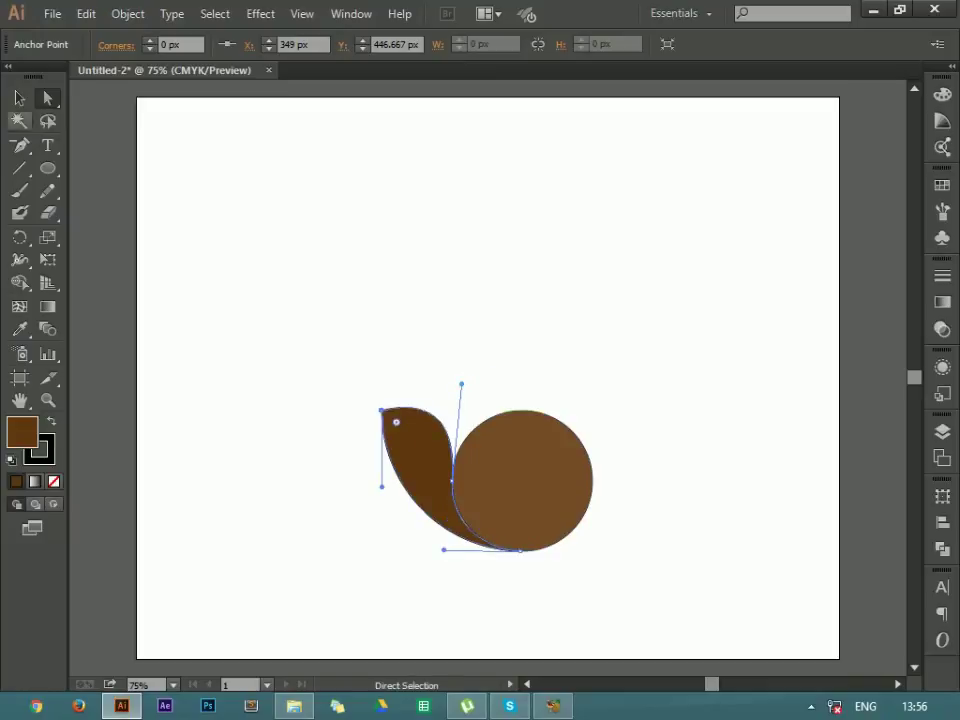
key("r")
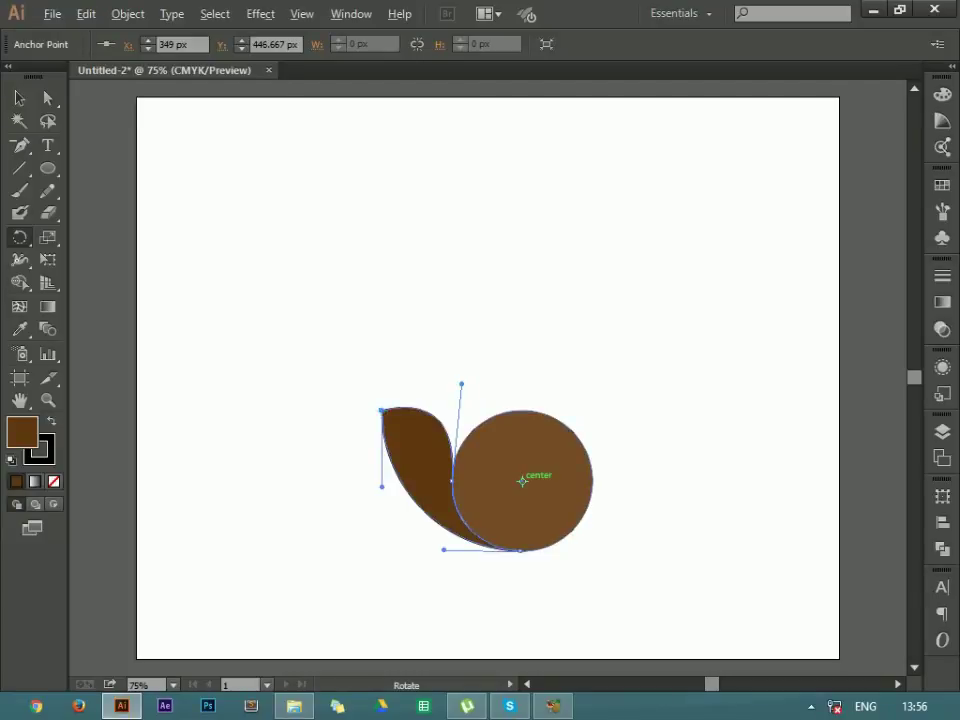
key("ctrl+z")
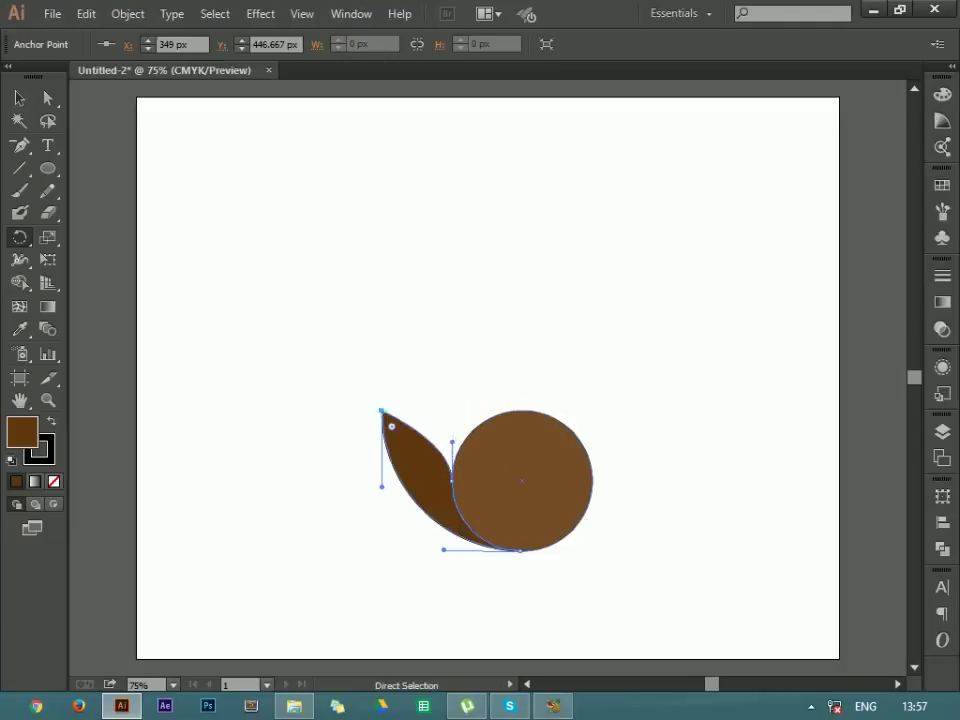
key("a")
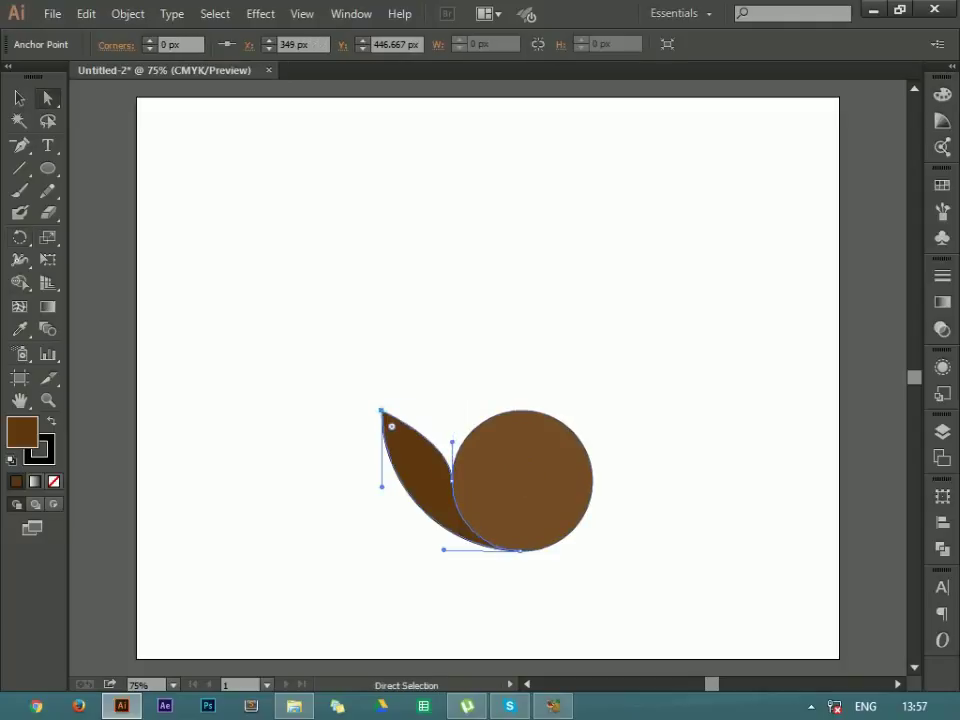
left_click_drag(453, 441, 459, 398)
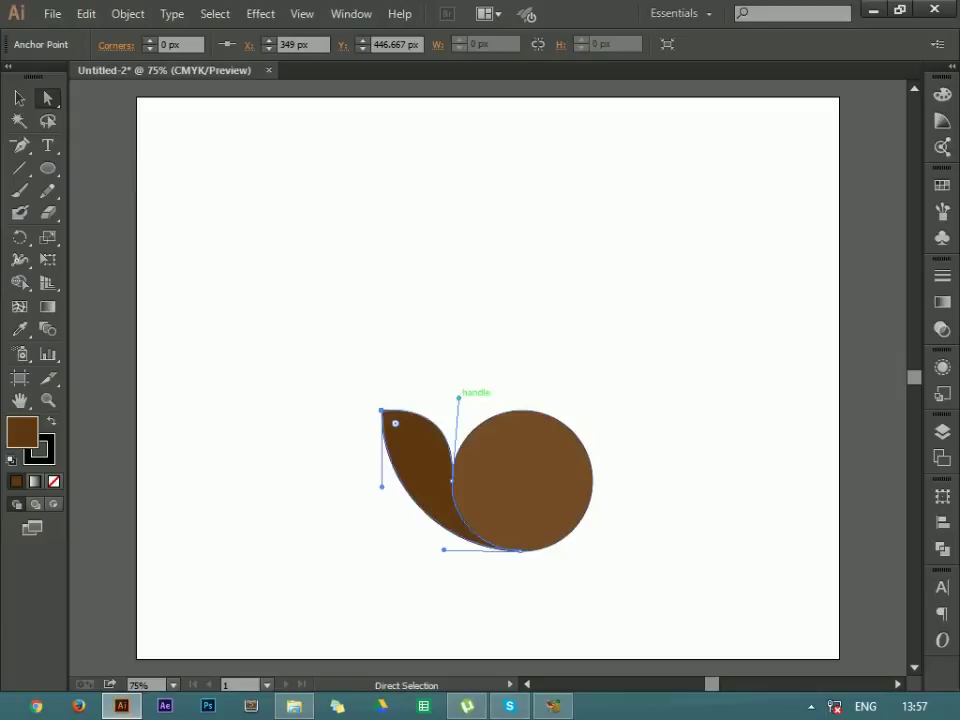
left_click_drag(381, 410, 381, 411)
left_click_drag(459, 398, 446, 399)
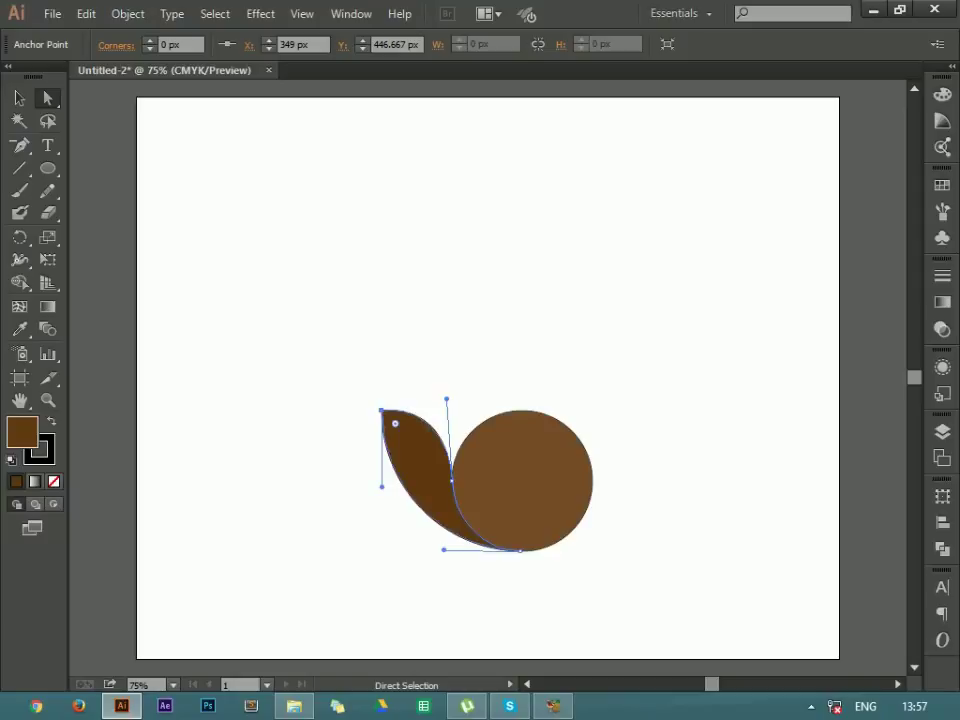
left_click_drag(446, 399, 451, 384)
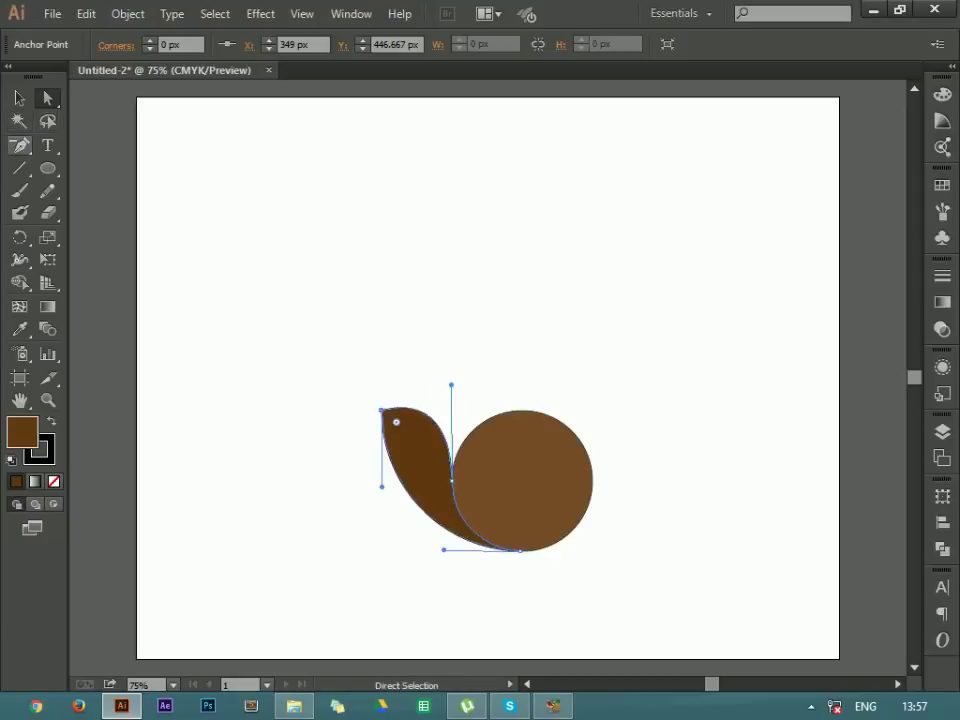
- Set a rotation origin near the circle's centre and select the leaf path
left_click(19, 237)
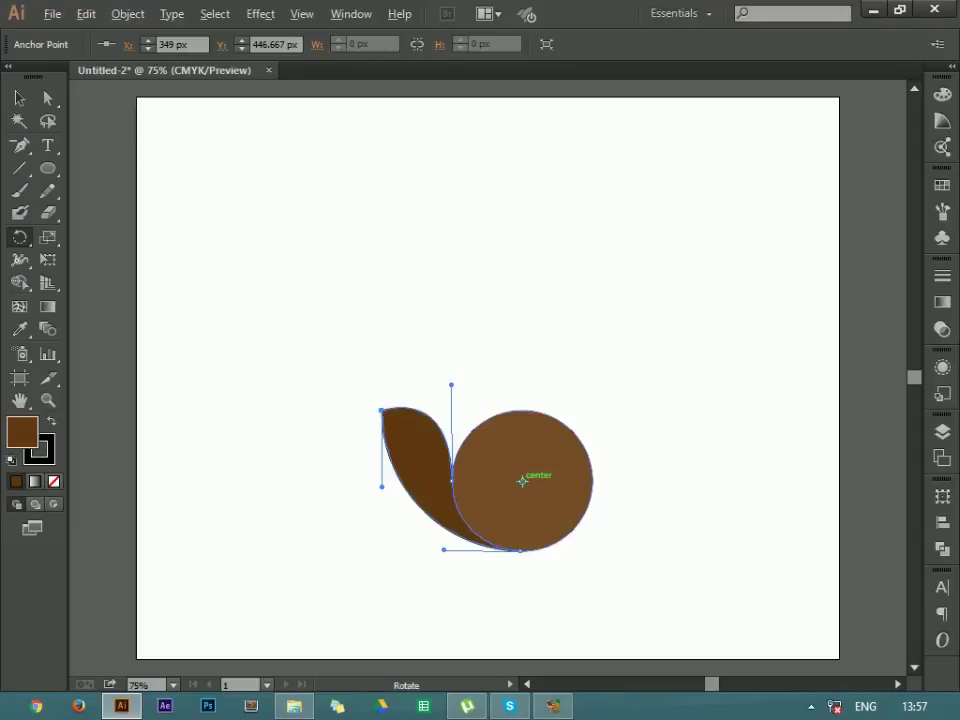
left_click(522, 478)
left_click_drag(523, 474, 529, 461)
key("a")
left_click(391, 426)
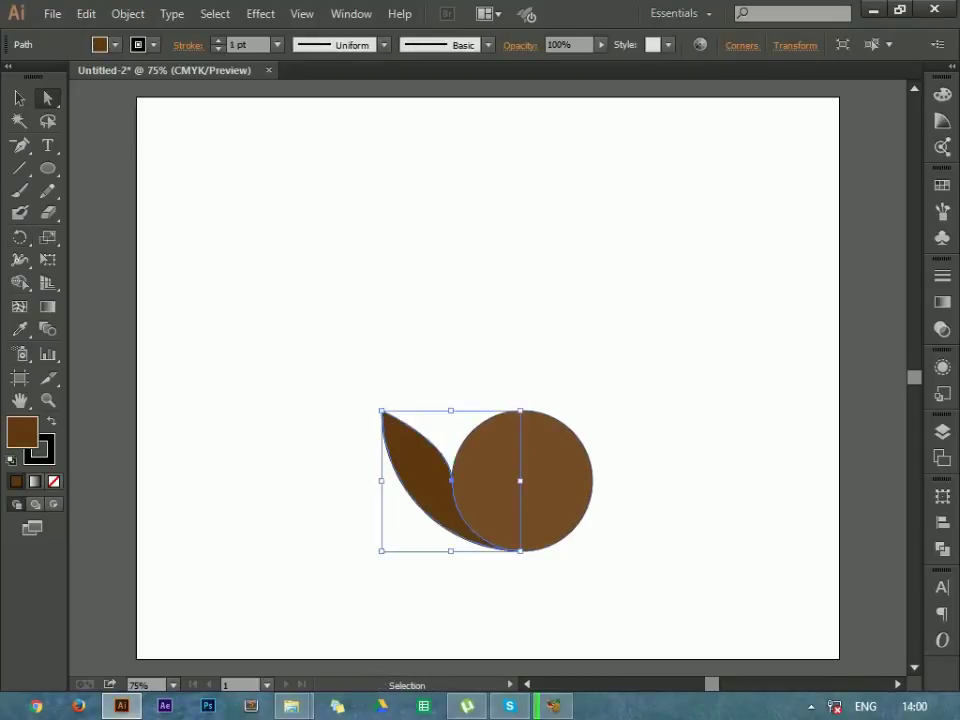
- Remake the leaf by removing the top-right anchor and raising its handle to bulge outward
key("ctrl+z")
key("p")
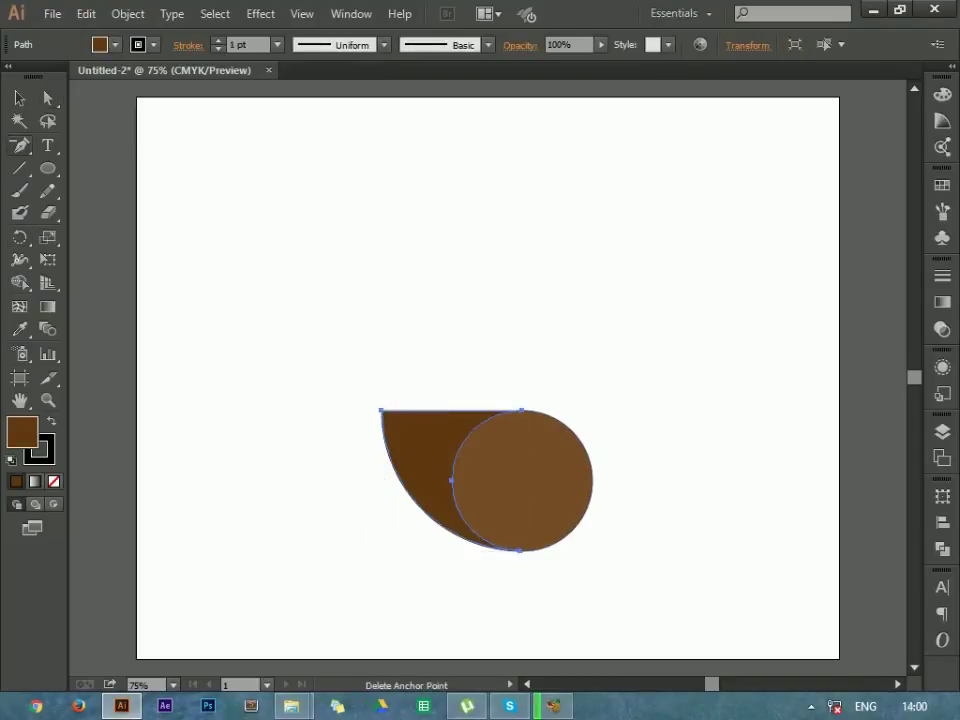
left_click(520, 410)
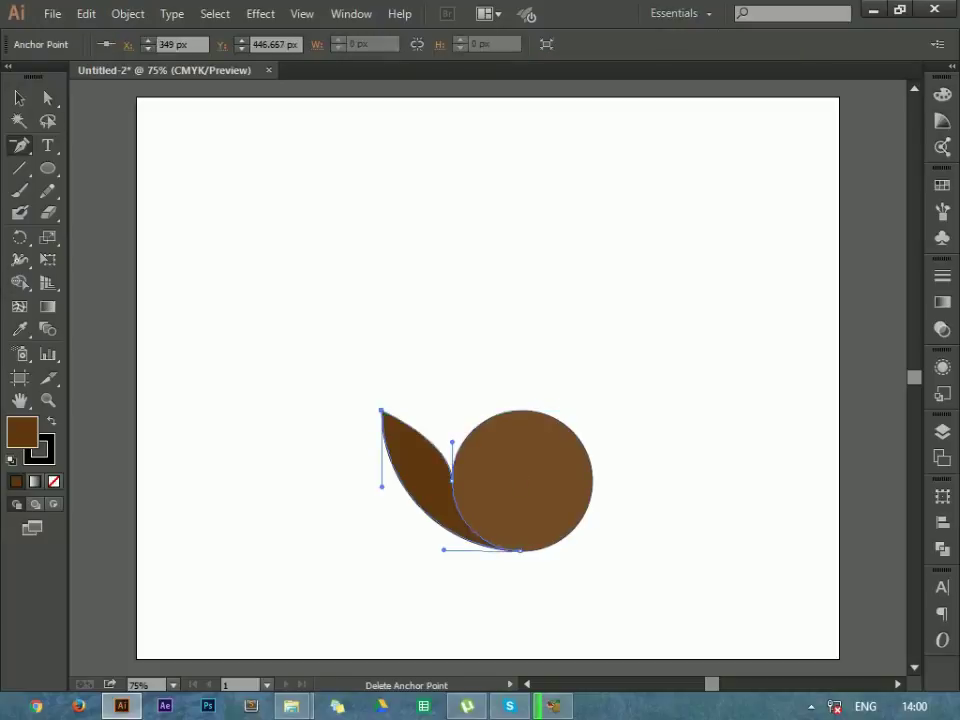
key("a")
left_click_drag(452, 440, 452, 395)
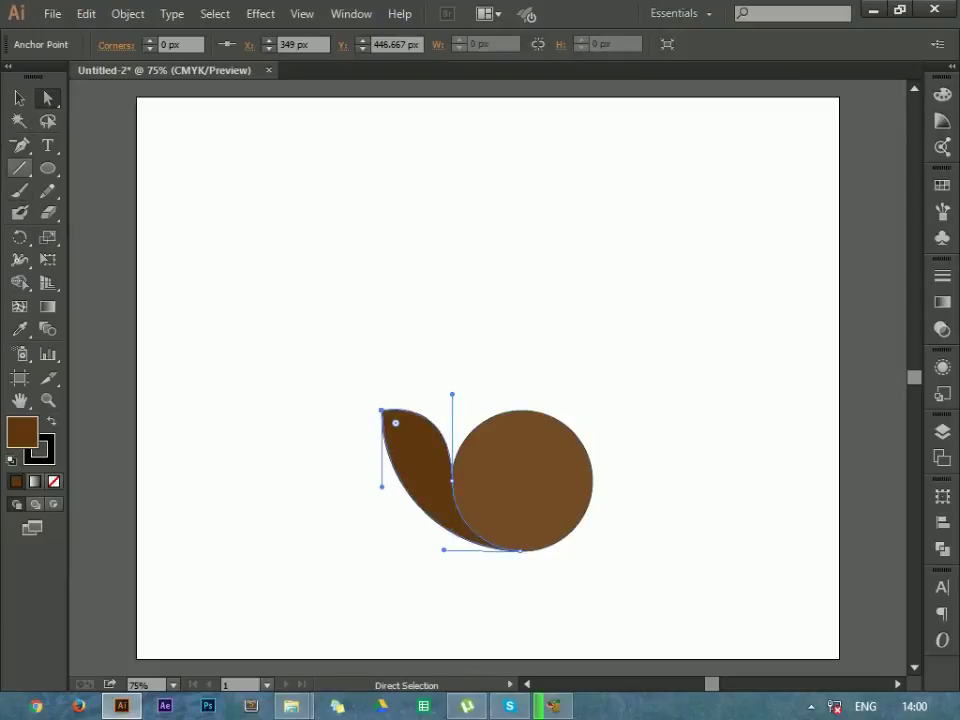
key("r")
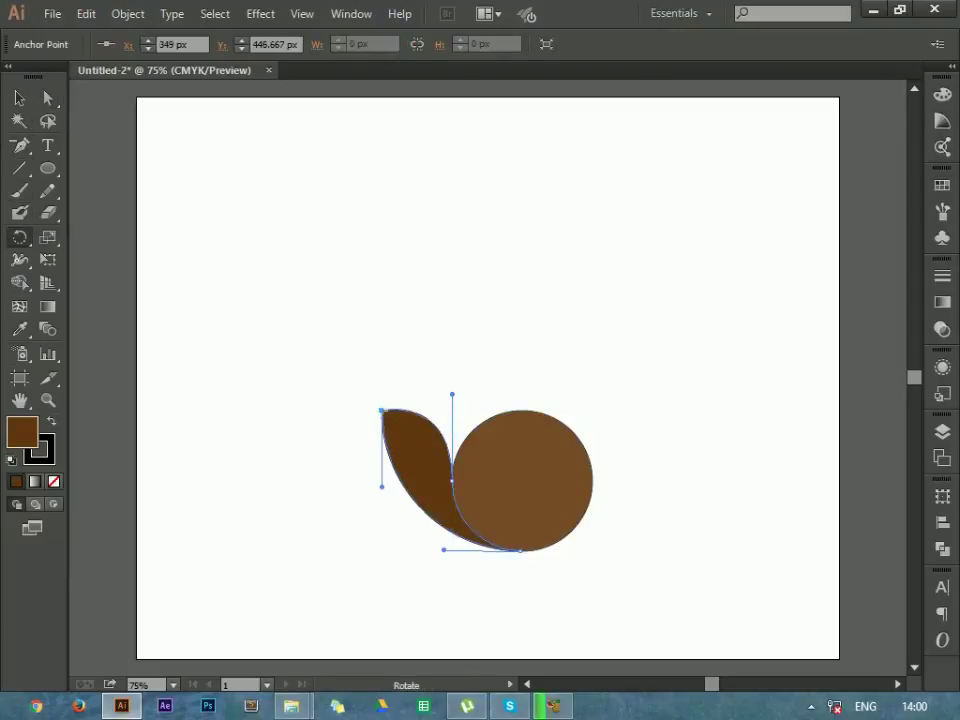
- Rotate a copy of the leaf about -22° around the circle's centre, then repeat it for more petals
left_click(522, 481)
left_click_drag(443, 478, 448, 440)
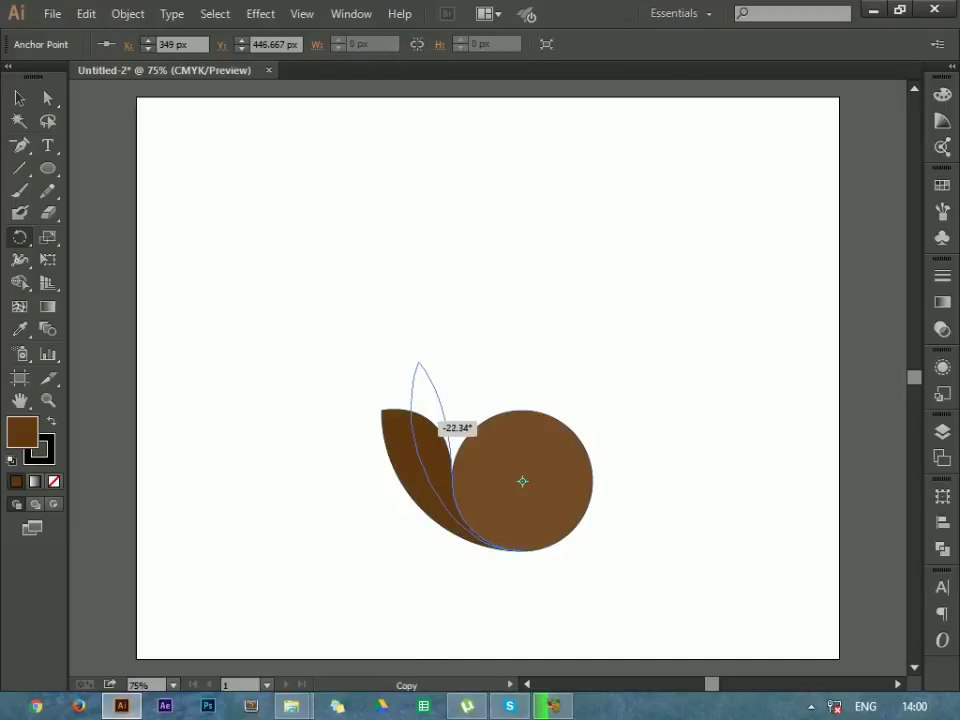
left_click_drag(448, 440, 448, 440)
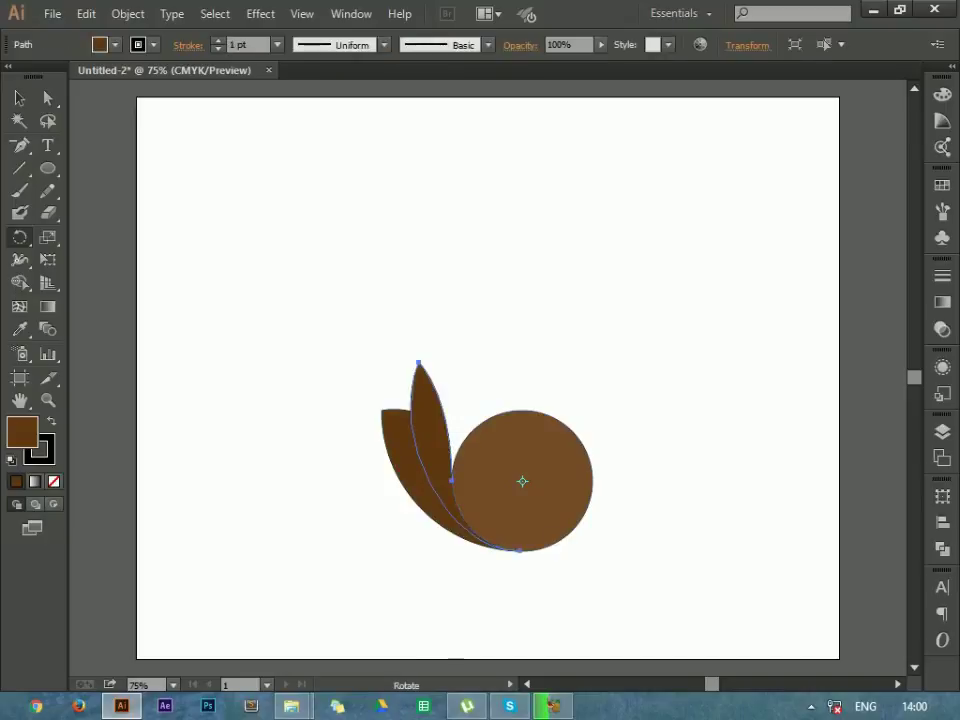
key("ctrl+d")
key("ctrl+d")
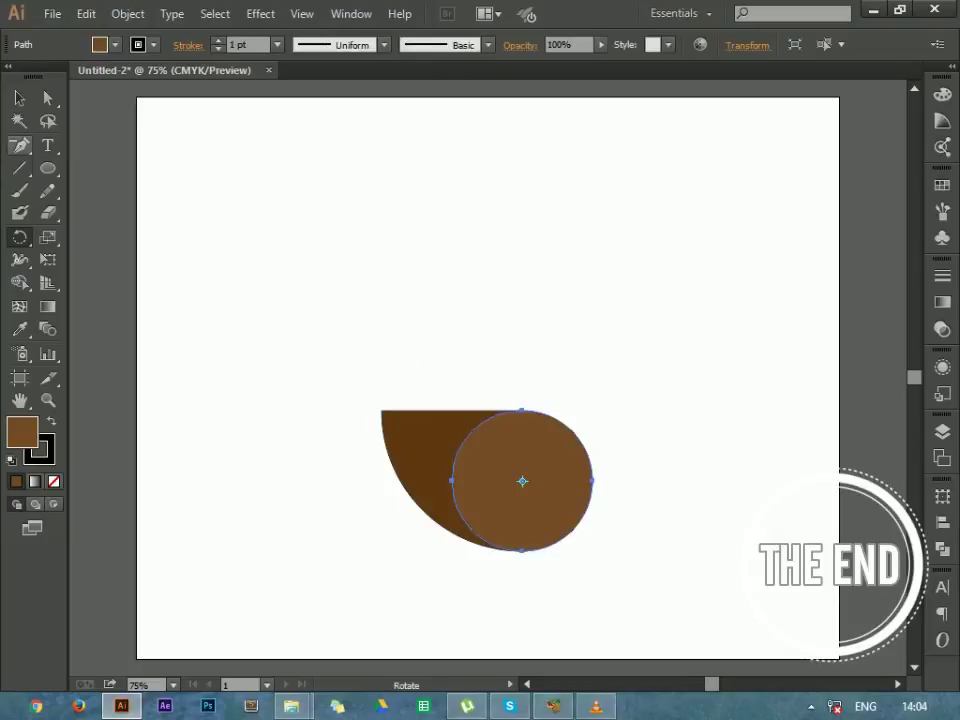
key("minus")
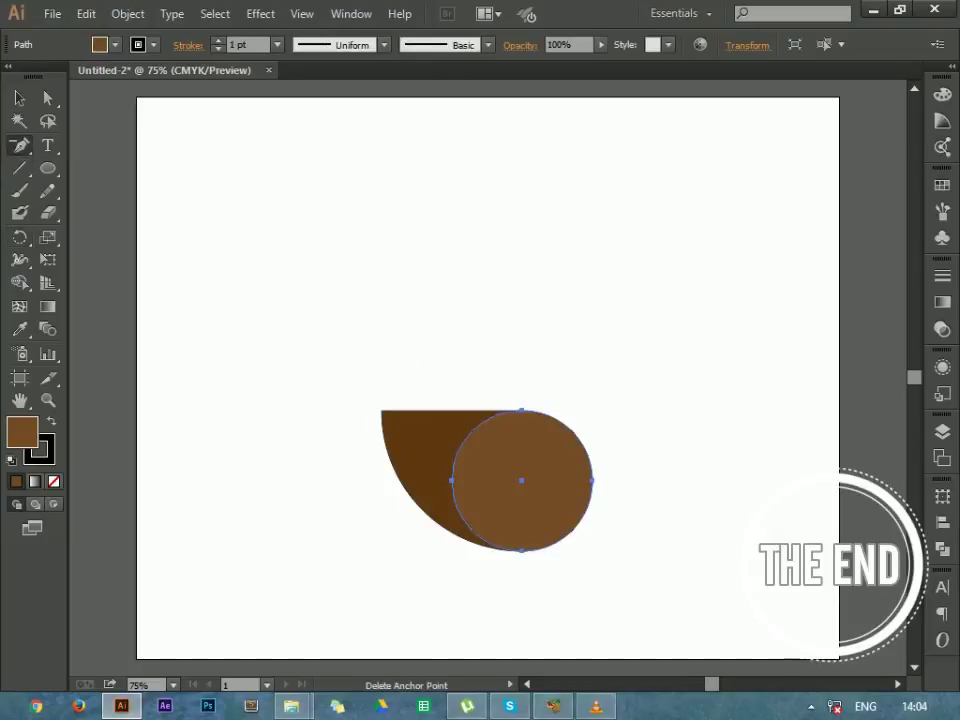
- Delete the dark shape's top-right anchor point so it becomes a leaf
left_click(522, 410)
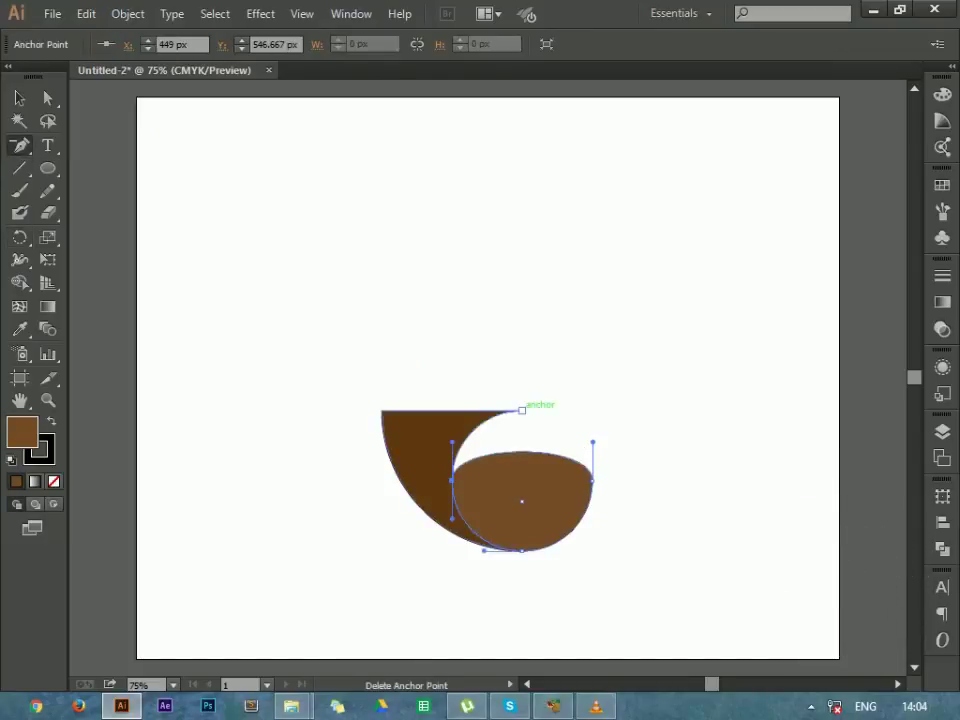
key("ctrl+z")
key("v")
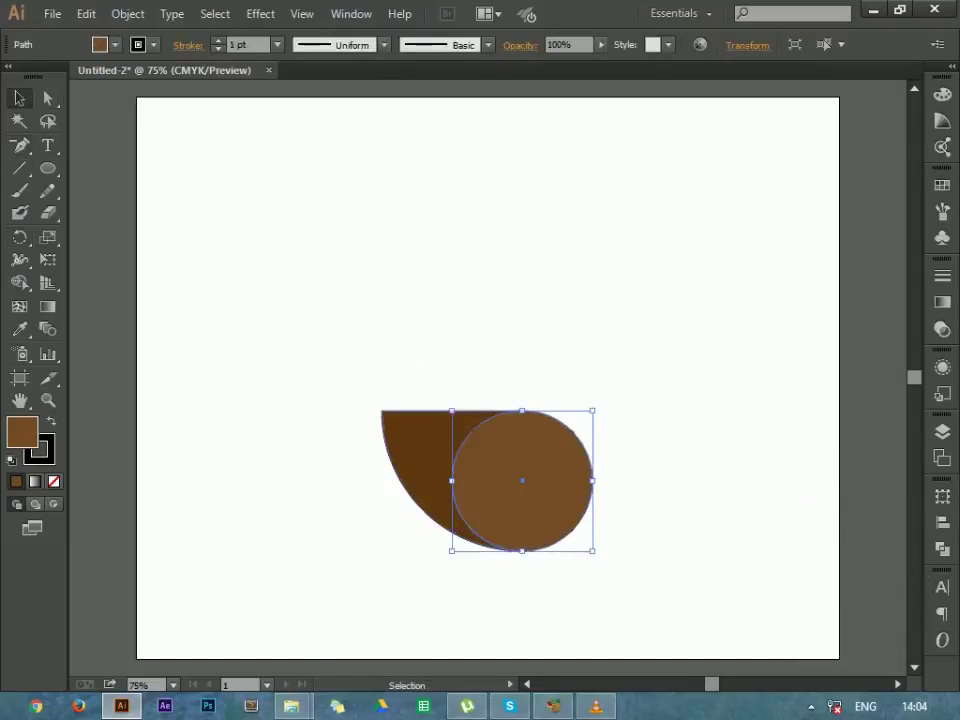
left_click(415, 440)
key("minus")
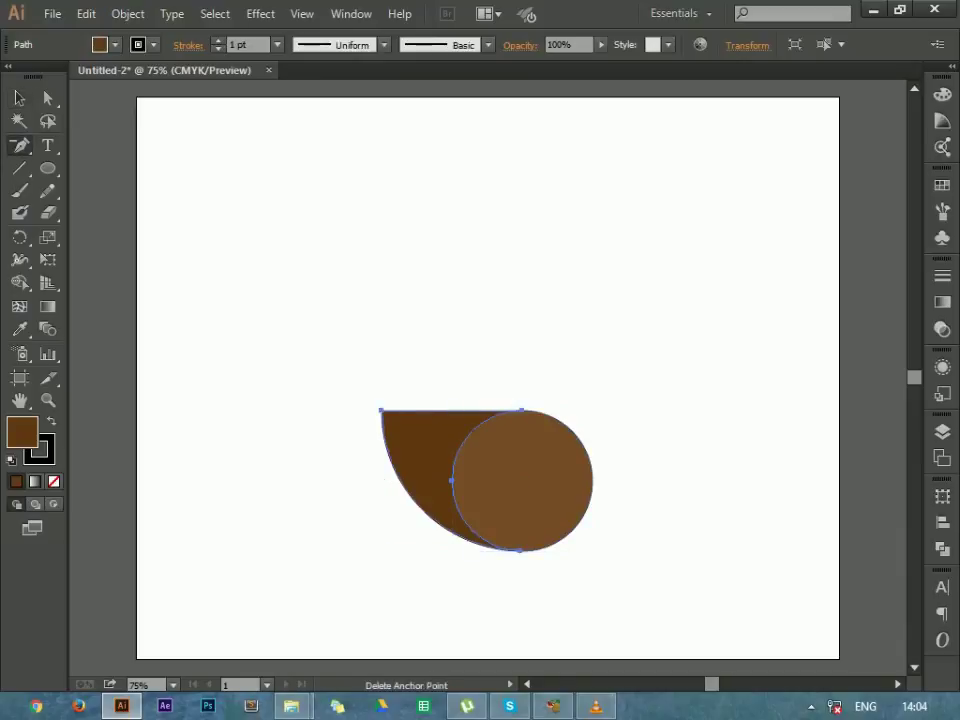
left_click(521, 410)
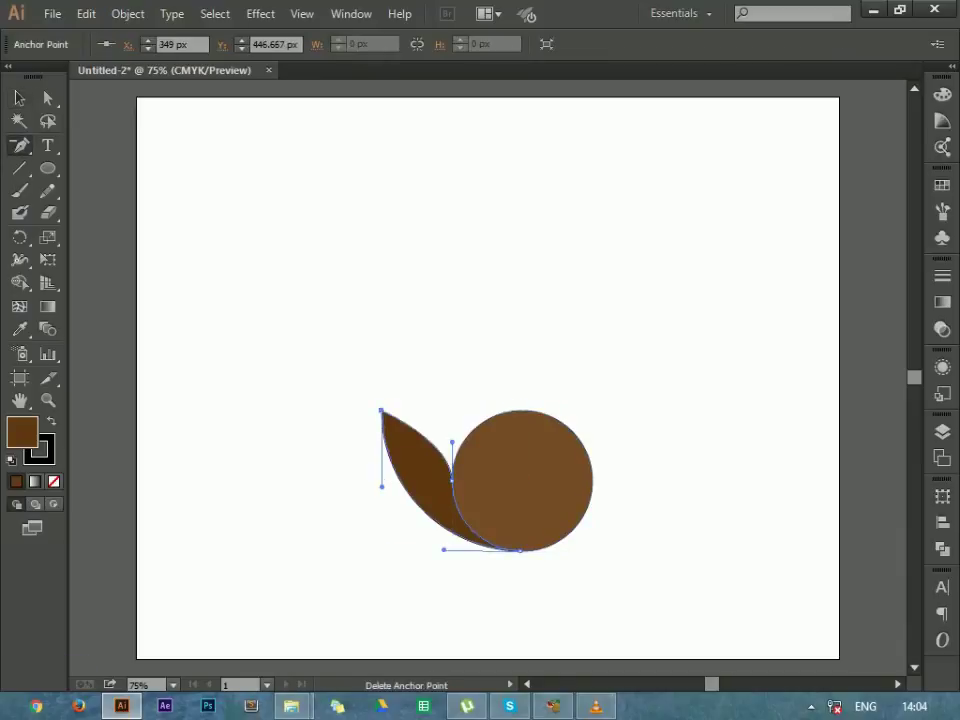
- Pull the leaf's anchor handle up to curve its tip, then select the whole petal
key("a")
left_click_drag(452, 441, 466, 399)
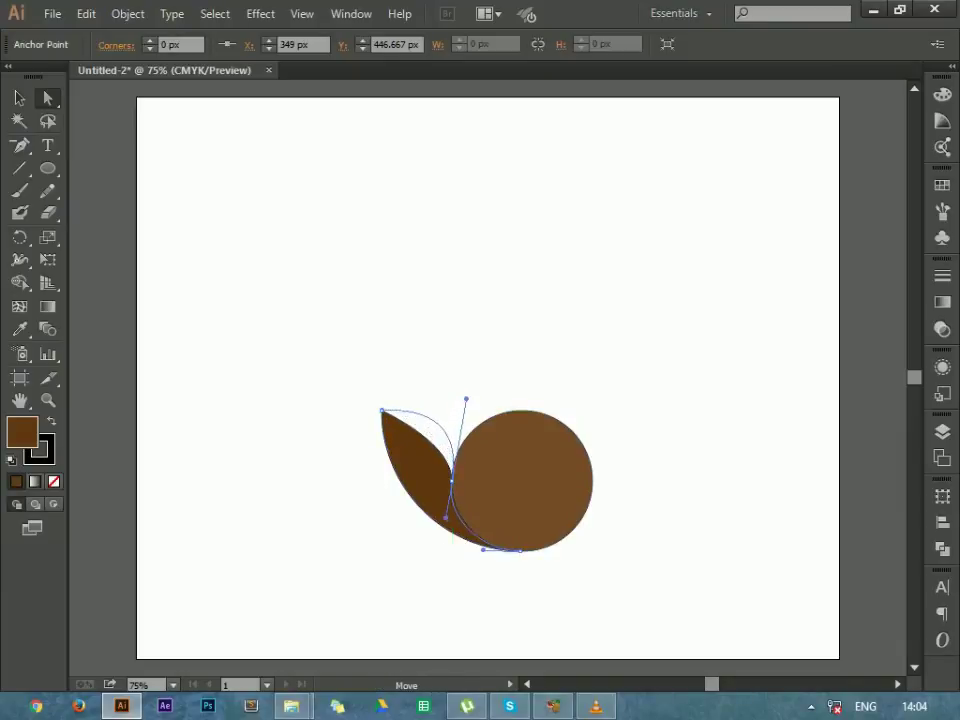
left_click_drag(466, 399, 452, 389)
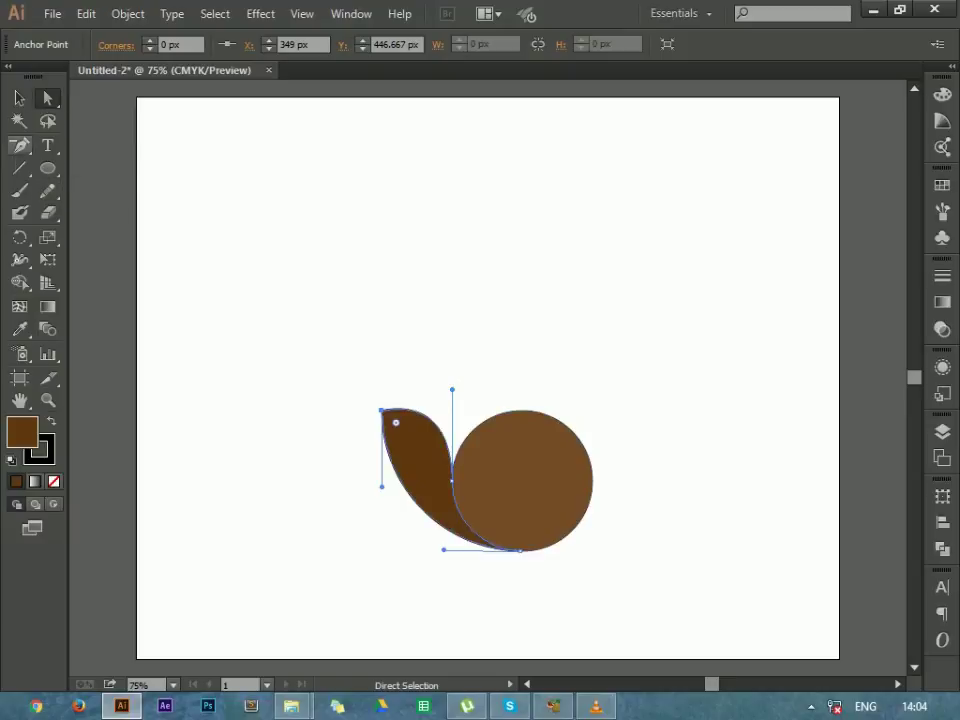
left_click(18, 97)
left_click(300, 310)
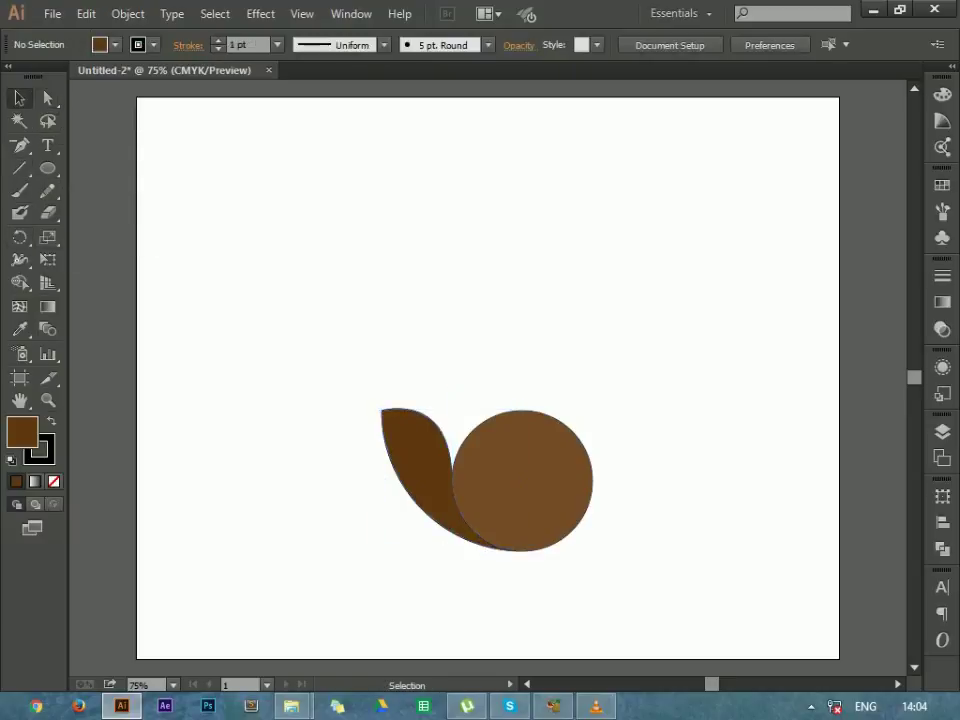
left_click_drag(290, 315, 392, 415)
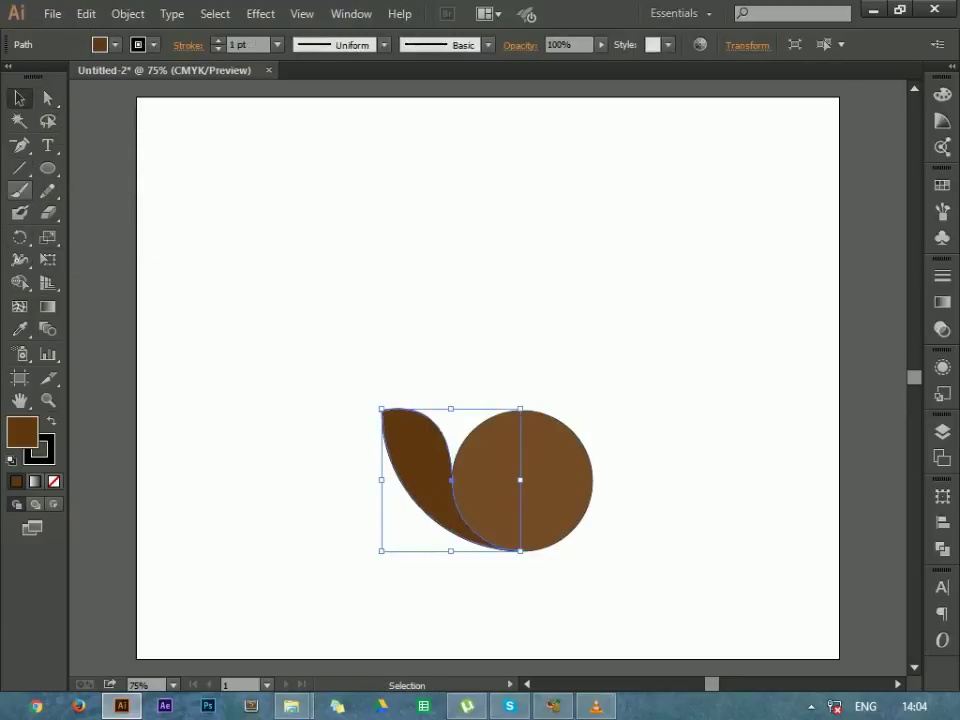
- Rotate copies of the petal around the circle's centre to make four petals
key("r")
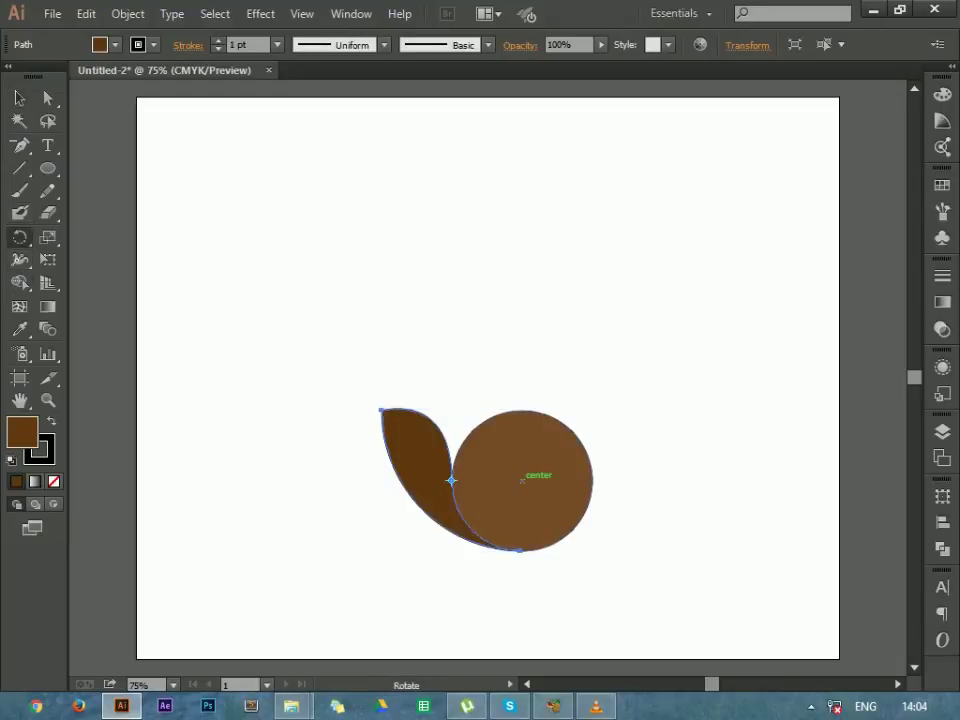
left_click(522, 481)
left_click_drag(436, 457, 448, 432)
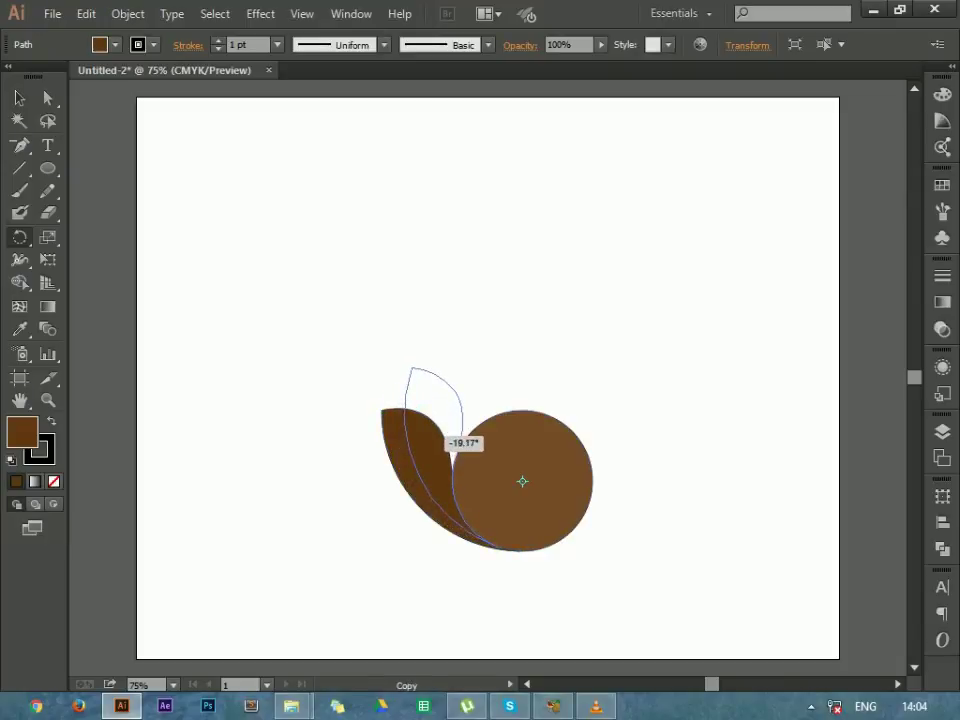
key("ctrl+d")
key("ctrl+d")
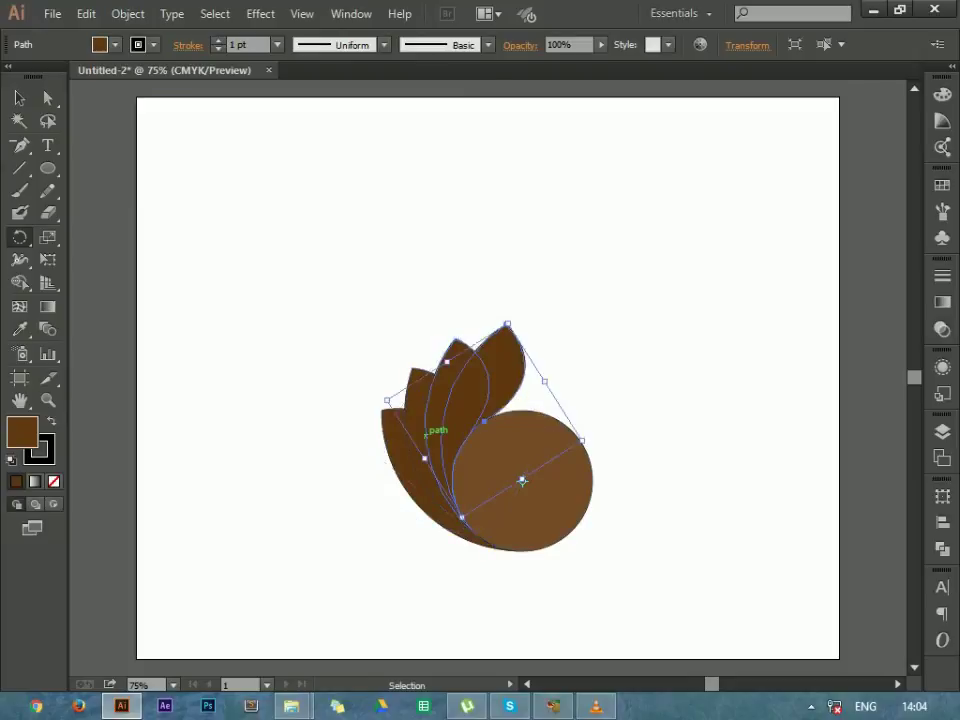
- Delete the brown circle, leaving only the four petals
key("v")
left_click(150, 197)
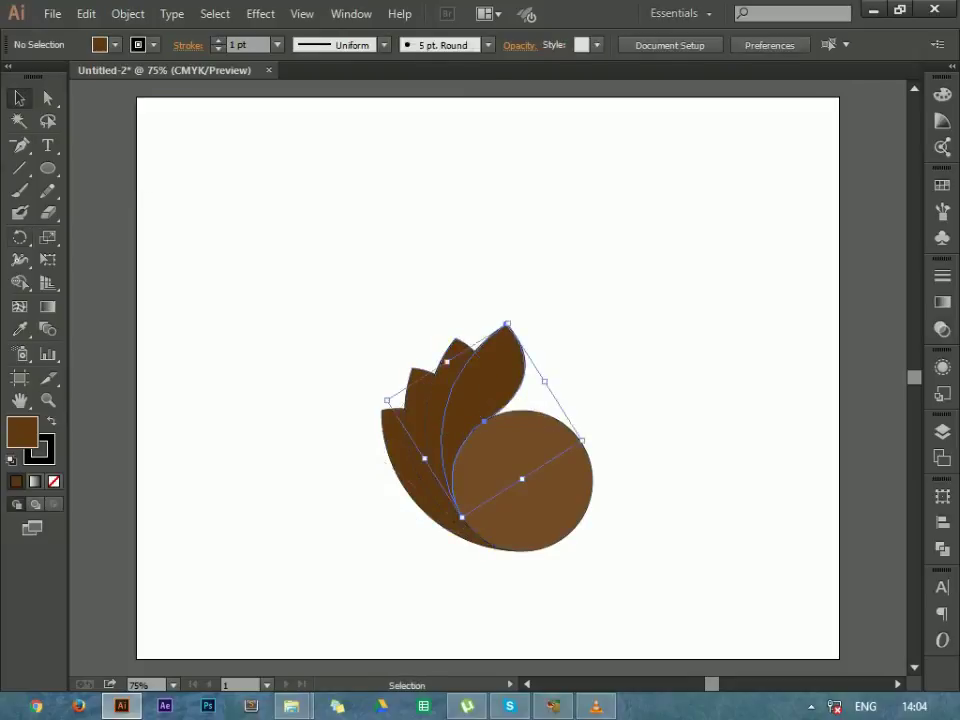
left_click(522, 480)
key("Delete")
left_click(495, 375)
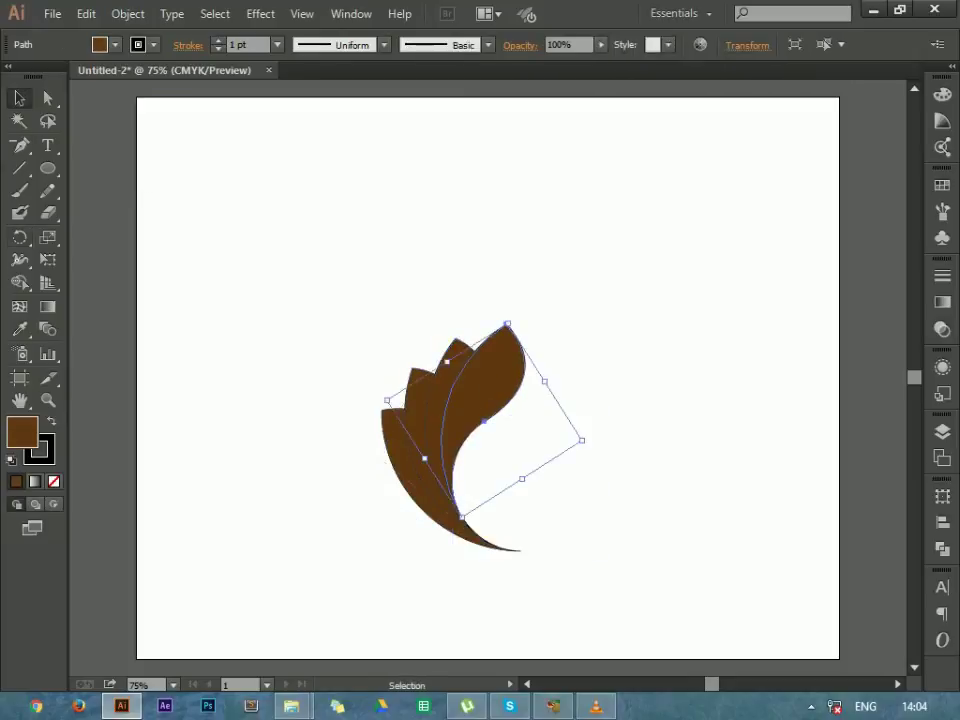
- Marquee-select all four overlapping petals and open the Pathfinder panel with Shift+Ctrl+F9
left_click(410, 460)
left_click(300, 330)
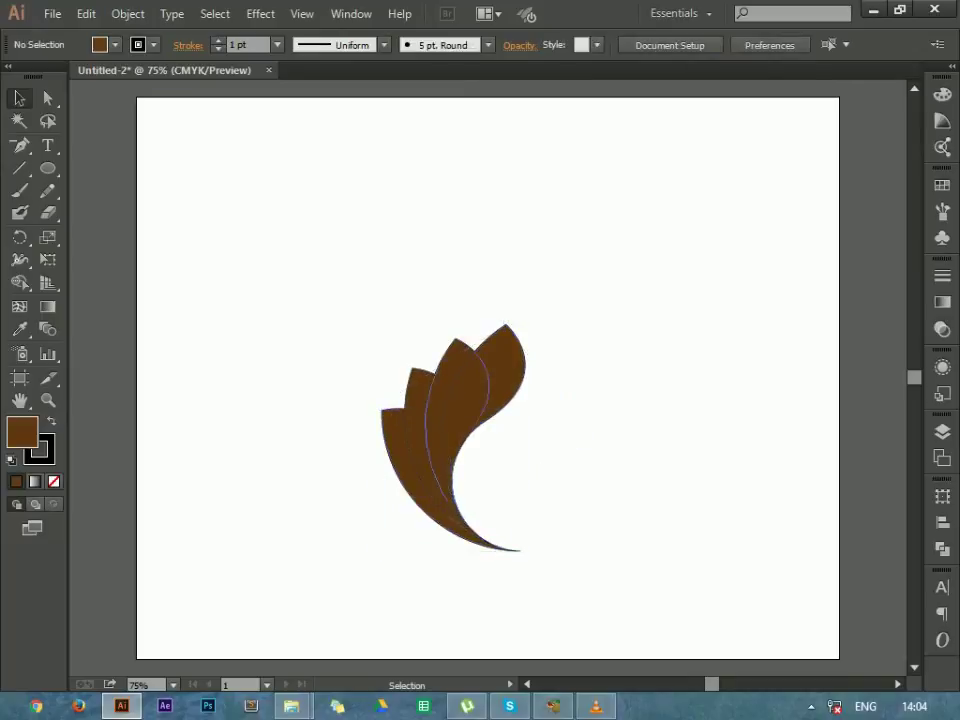
left_click_drag(602, 568, 381, 339)
left_click_drag(642, 570, 318, 263)
left_click(127, 13)
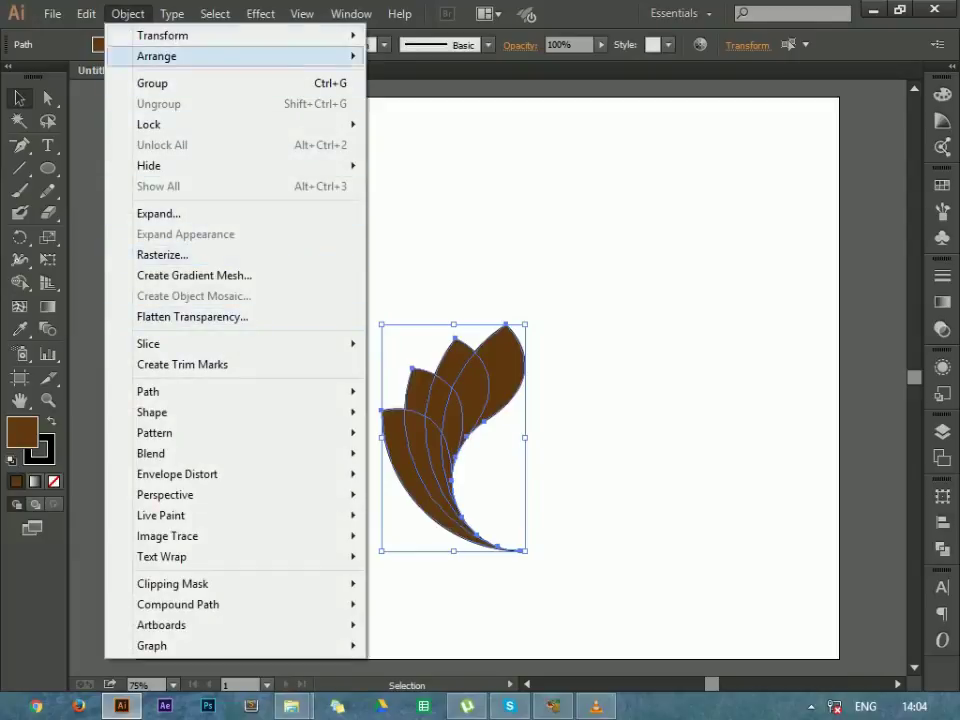
left_click(640, 250)
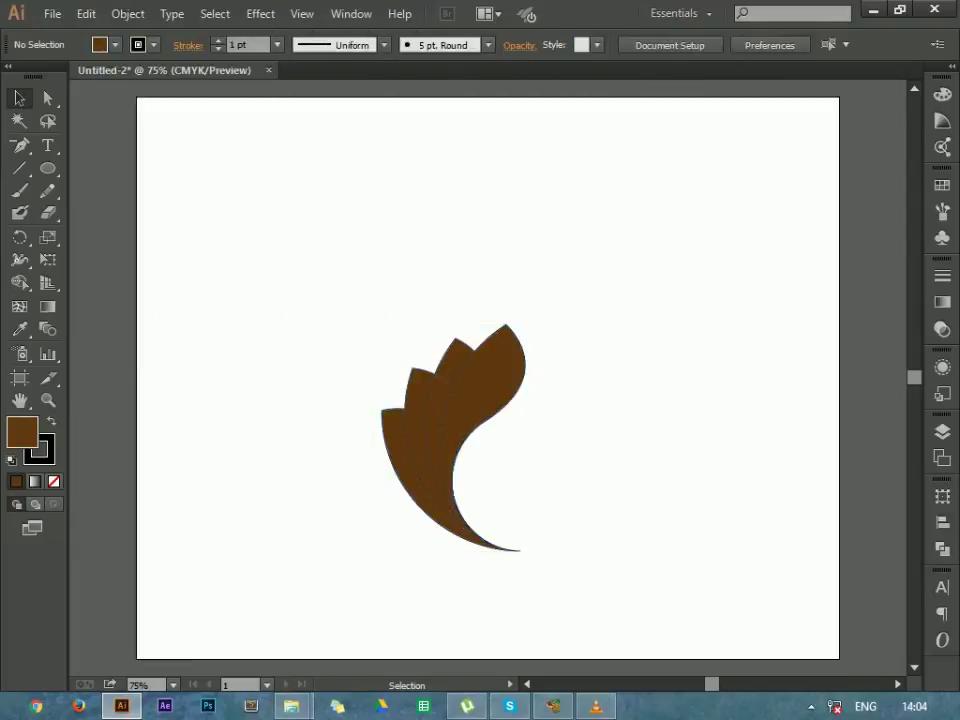
left_click_drag(384, 319, 590, 555)
left_click_drag(351, 287, 581, 531)
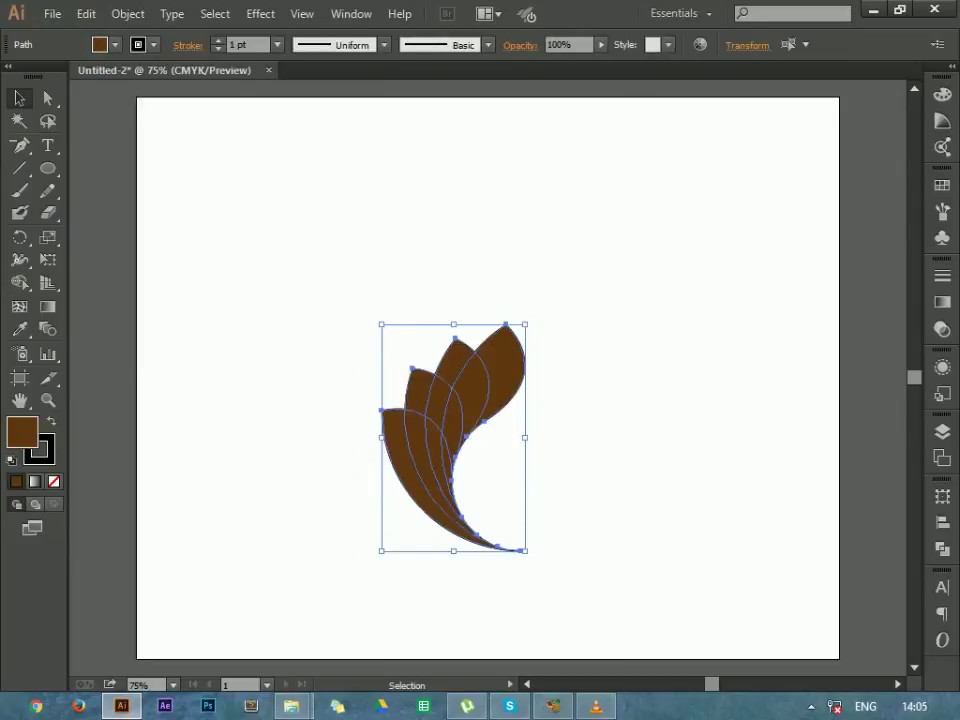
key("a")
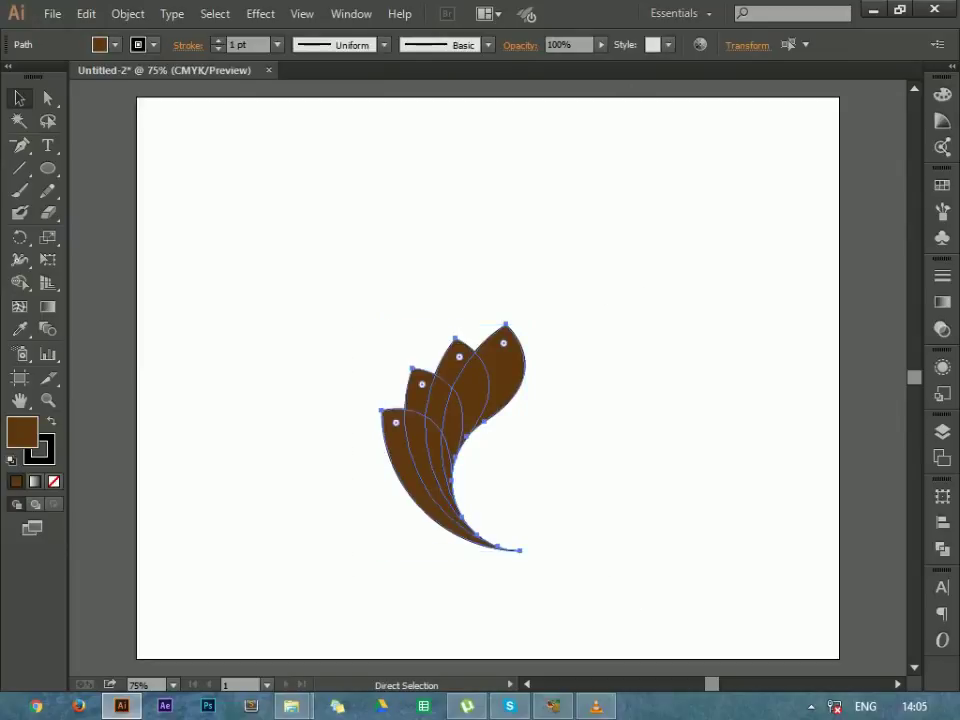
key("v")
left_click_drag(311, 268, 564, 516)
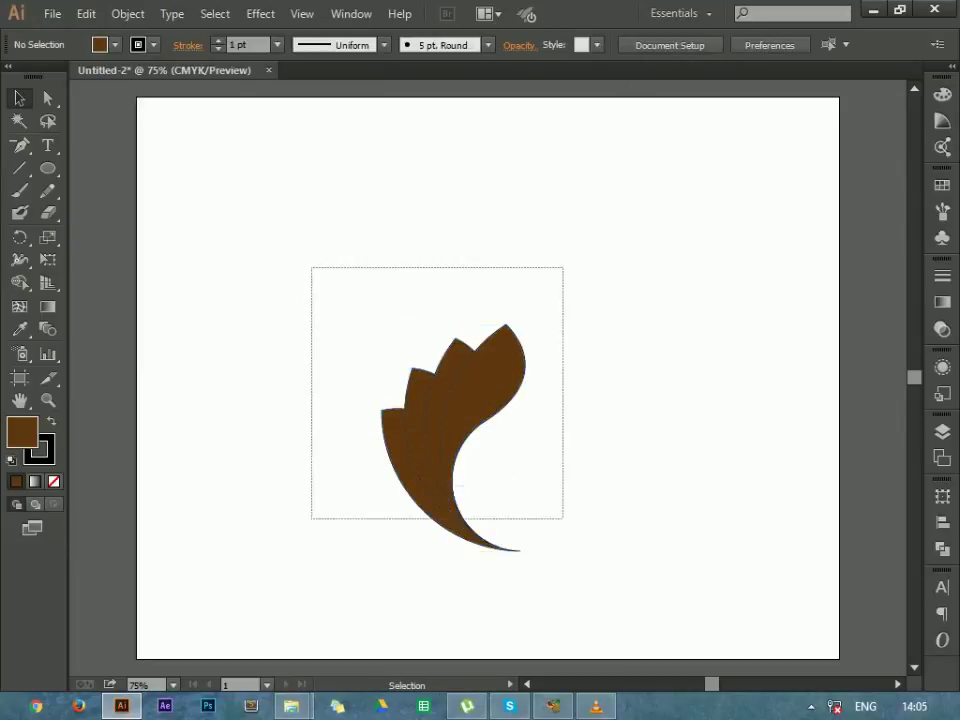
key("shift+ctrl+F9")
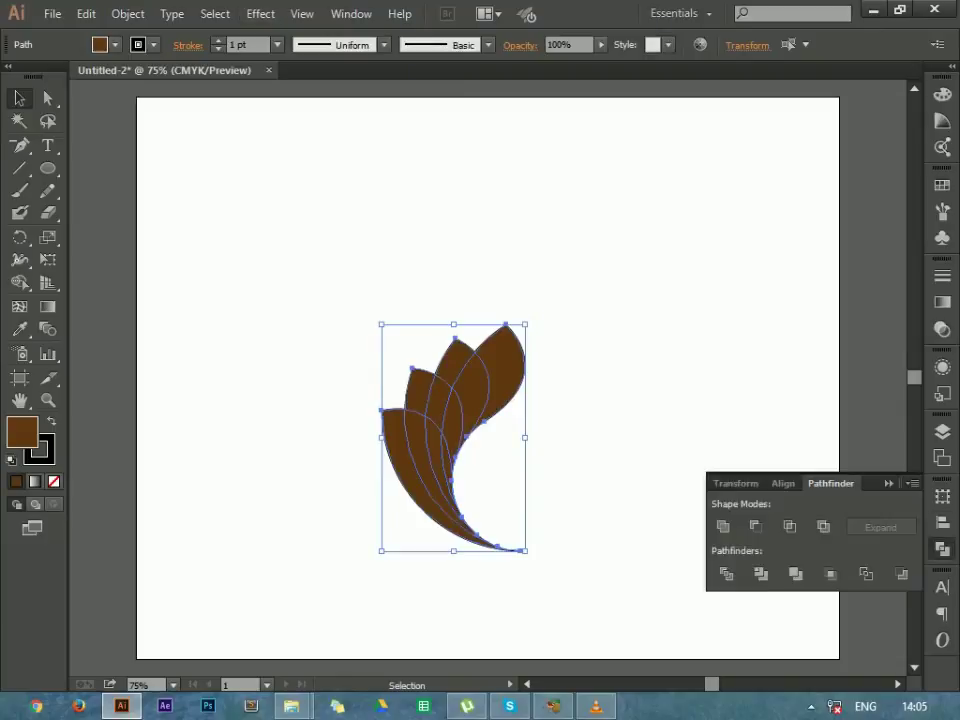
- Ungroup the divided petal group into separate pieces
left_click_drag(324, 255, 630, 593)
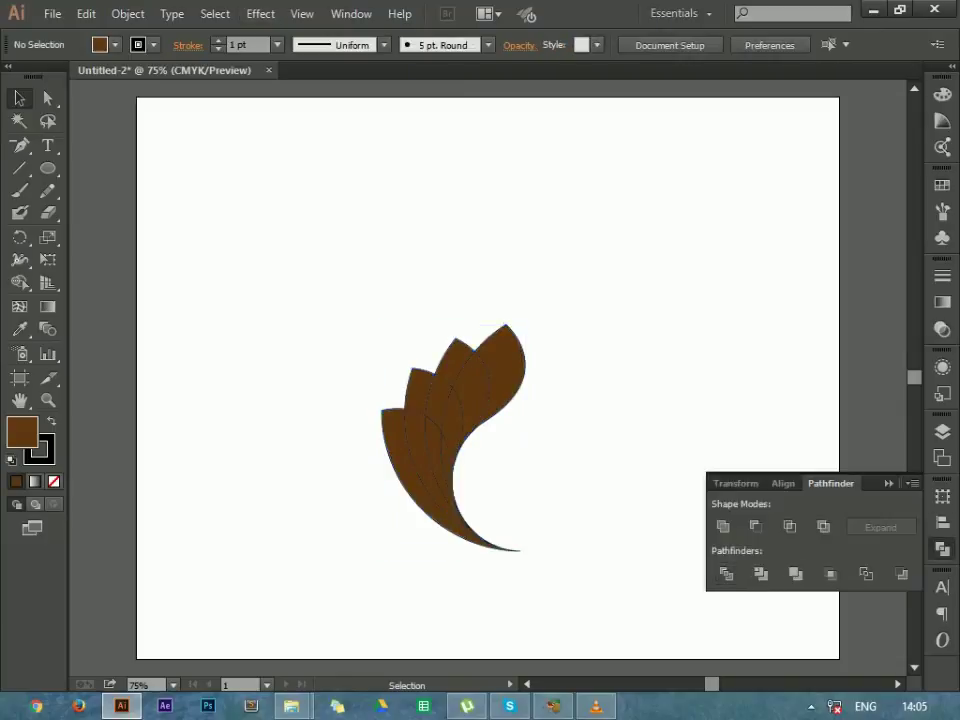
right_click(497, 454)
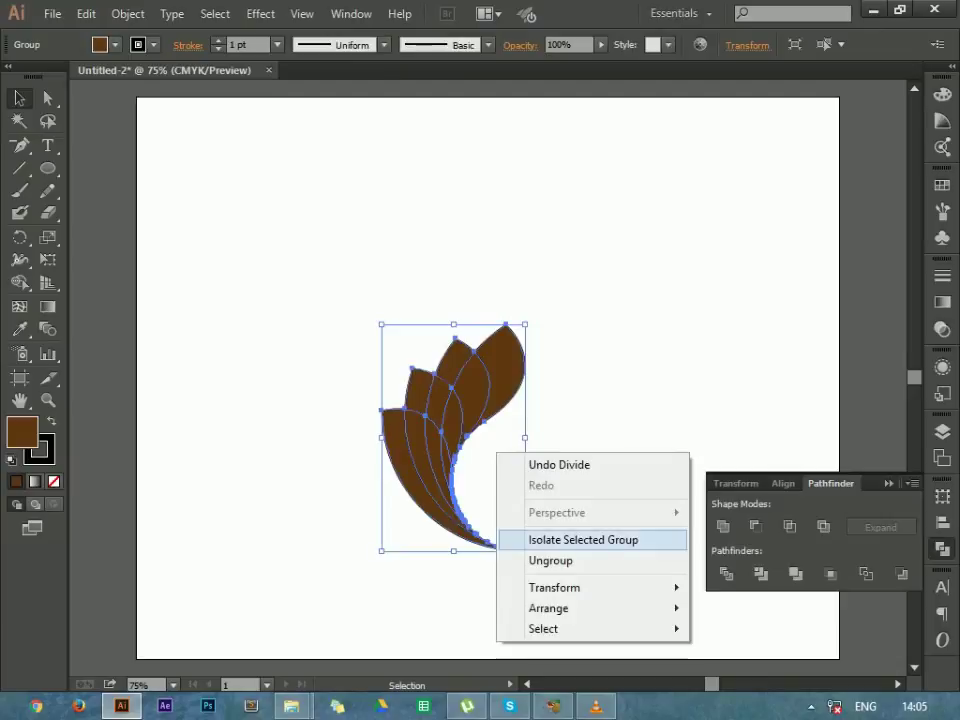
left_click(536, 559)
key("ctrl+shift+a")
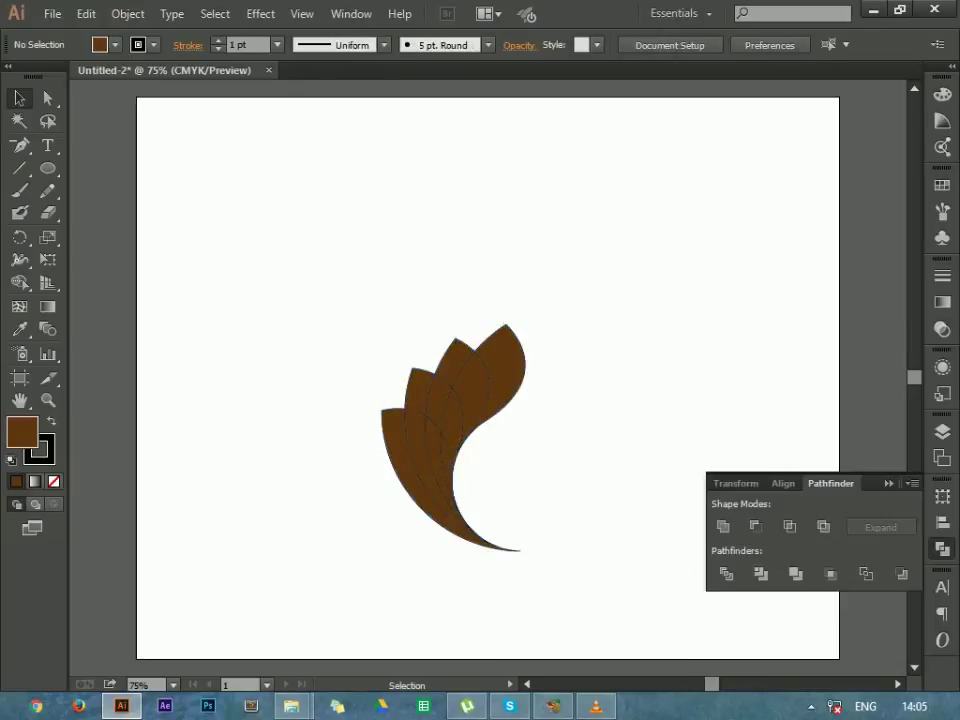
- Select the divided pieces one by one, including the narrow inner strips, to check them
left_click(610, 400)
left_click(395, 430)
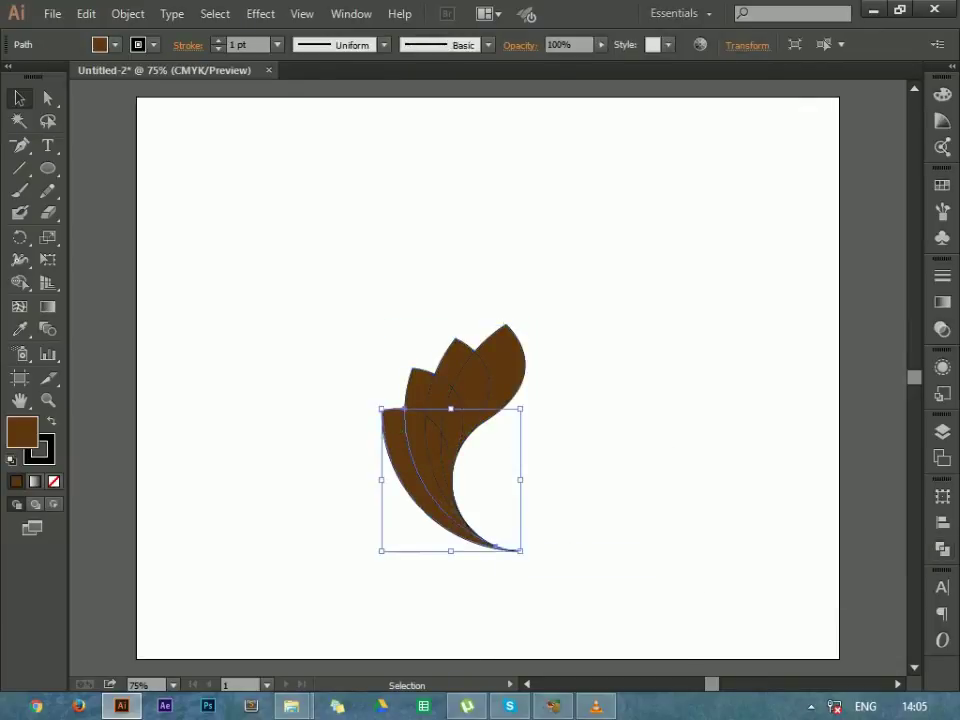
left_click(447, 436)
left_click(455, 455)
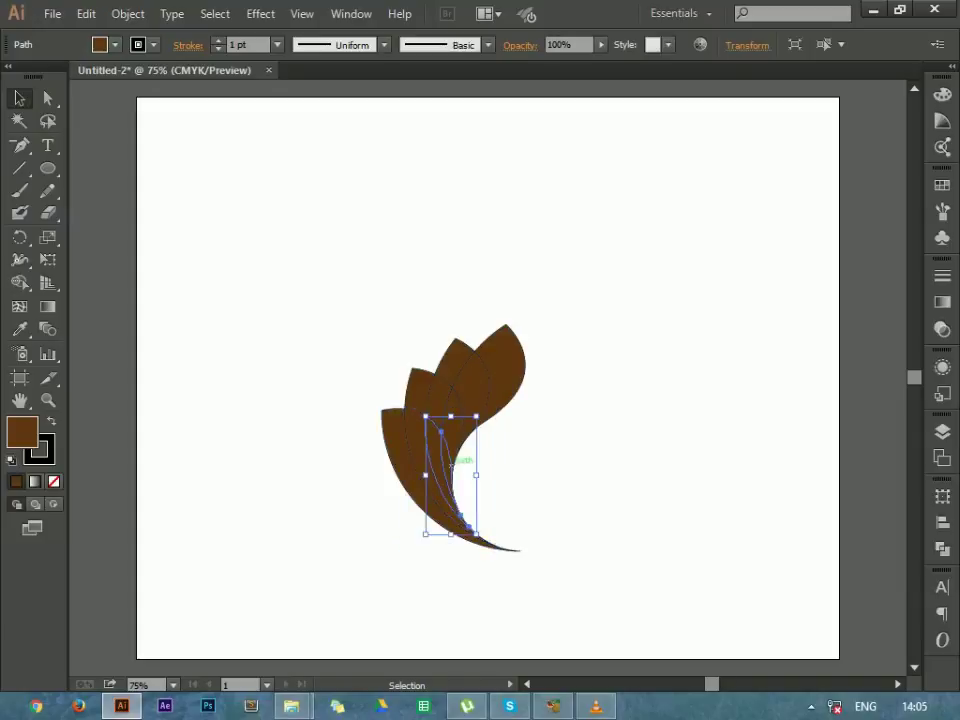
key("ctrl+shift+a")
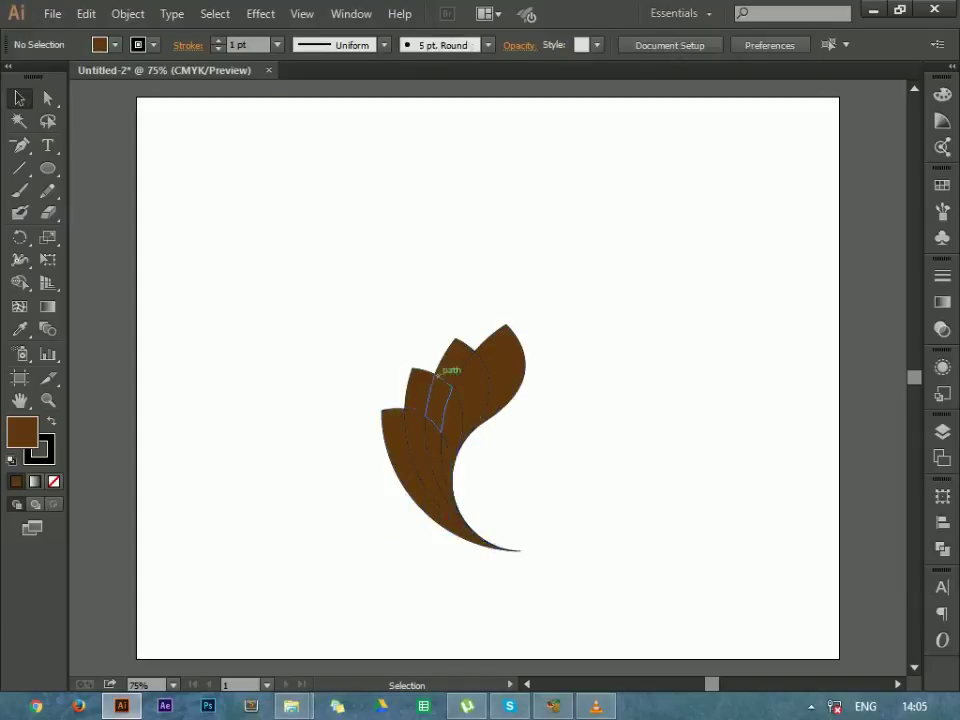
left_click(437, 372)
left_click(470, 380)
left_click(465, 434)
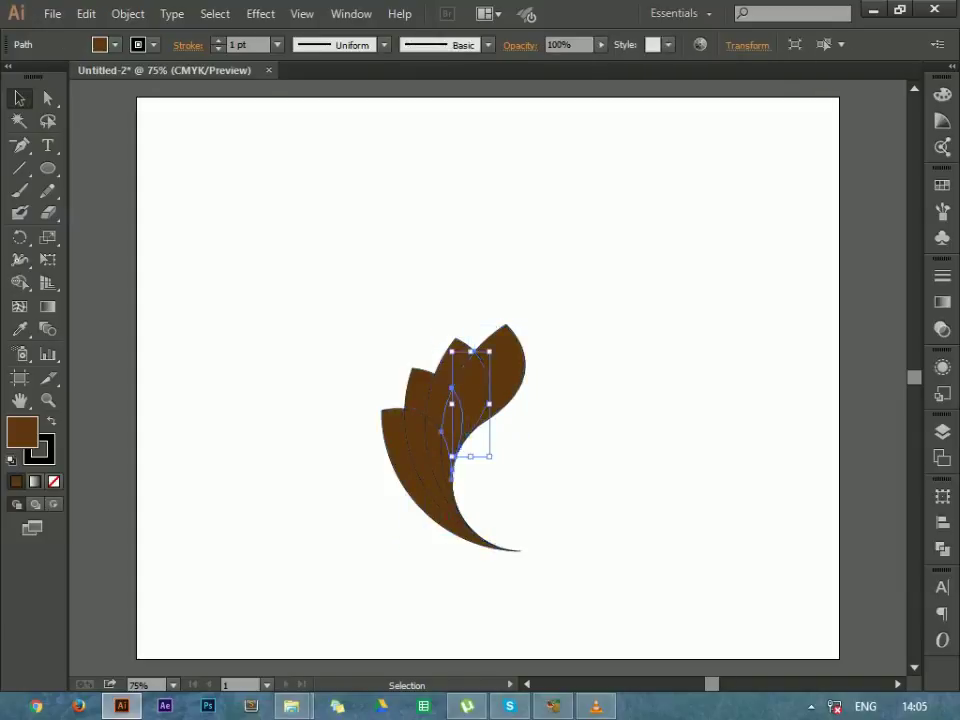
key("ctrl+shift+a")
left_click(446, 445)
key("ctrl+shift+a")
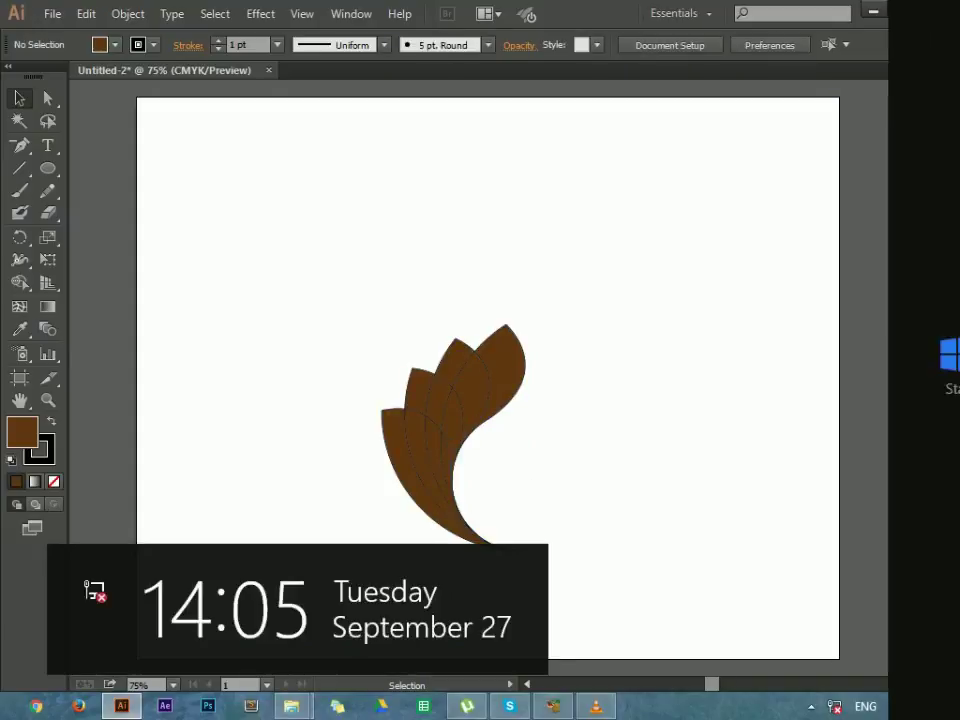
key("F6")
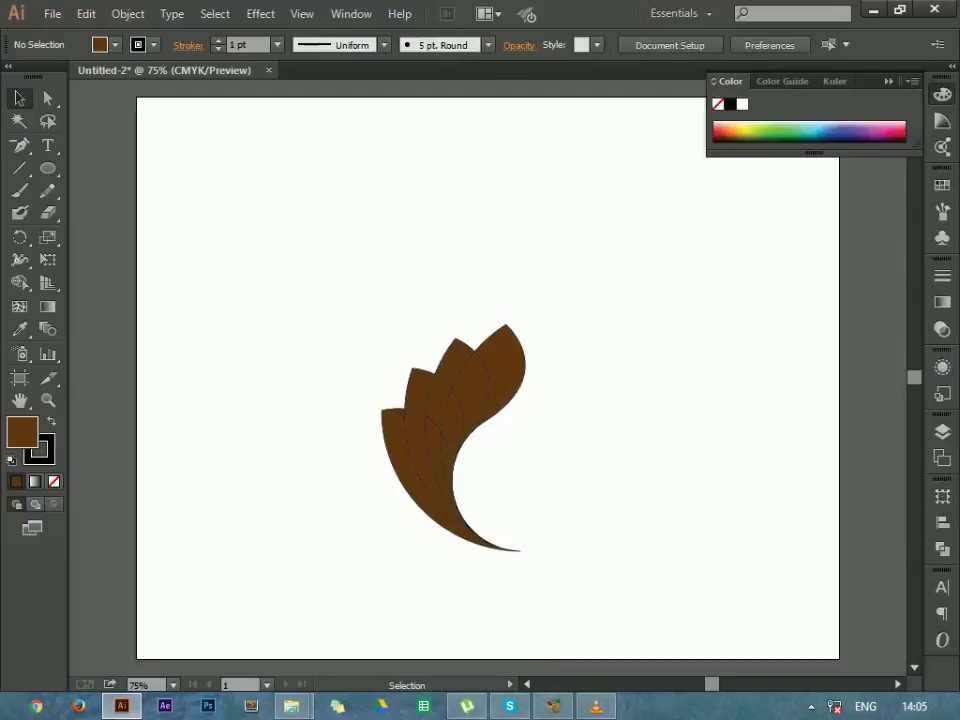
- Apply the High Contrast 4 harmony rule in the Color Guide and select the lower-left petal piece
key("shift+F3")
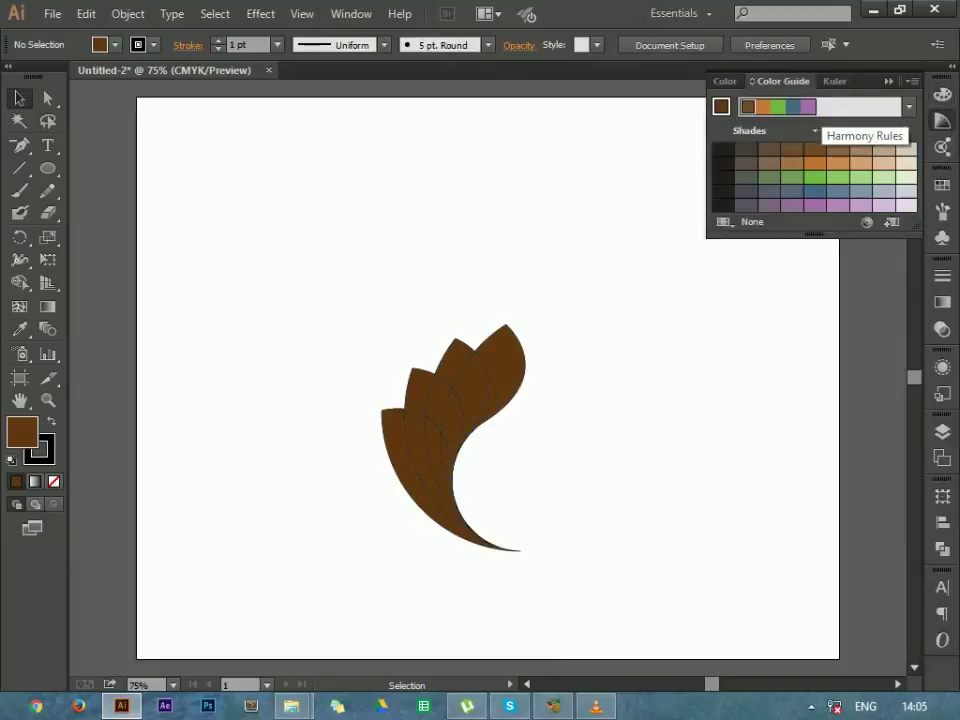
left_click(908, 106)
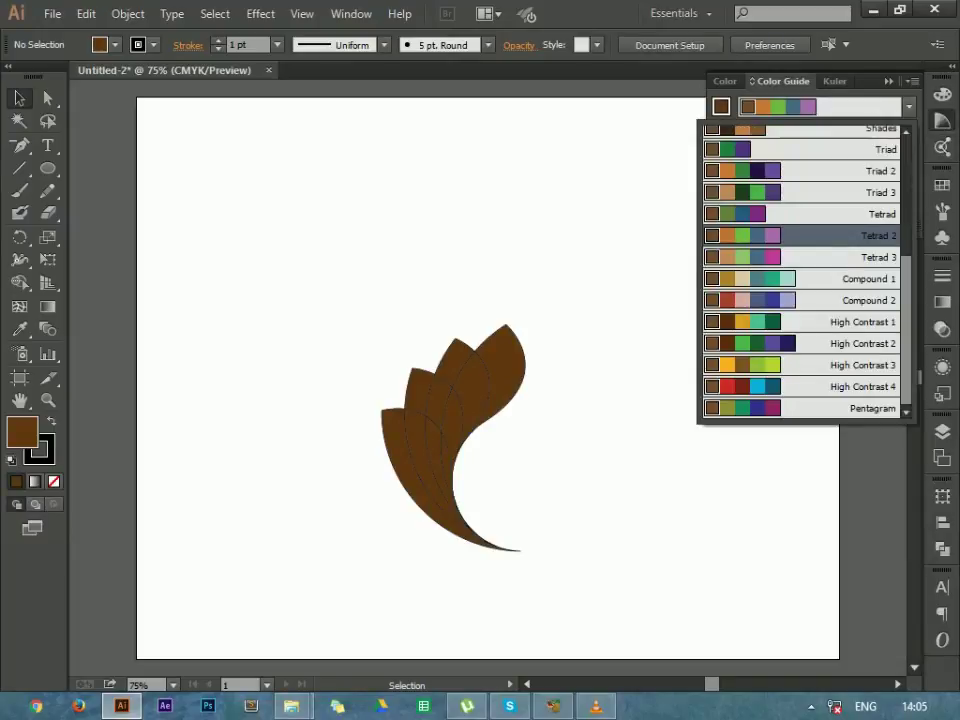
scroll(800, 270, "up", 3)
scroll(800, 270, "up", 2)
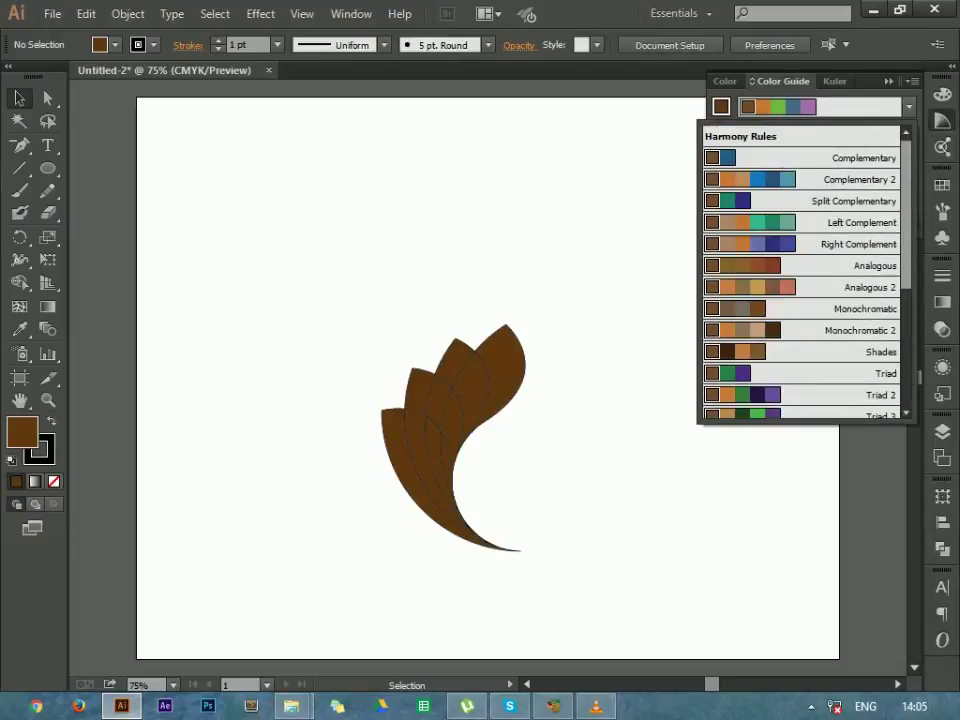
scroll(800, 270, "down", 5)
left_click(840, 386)
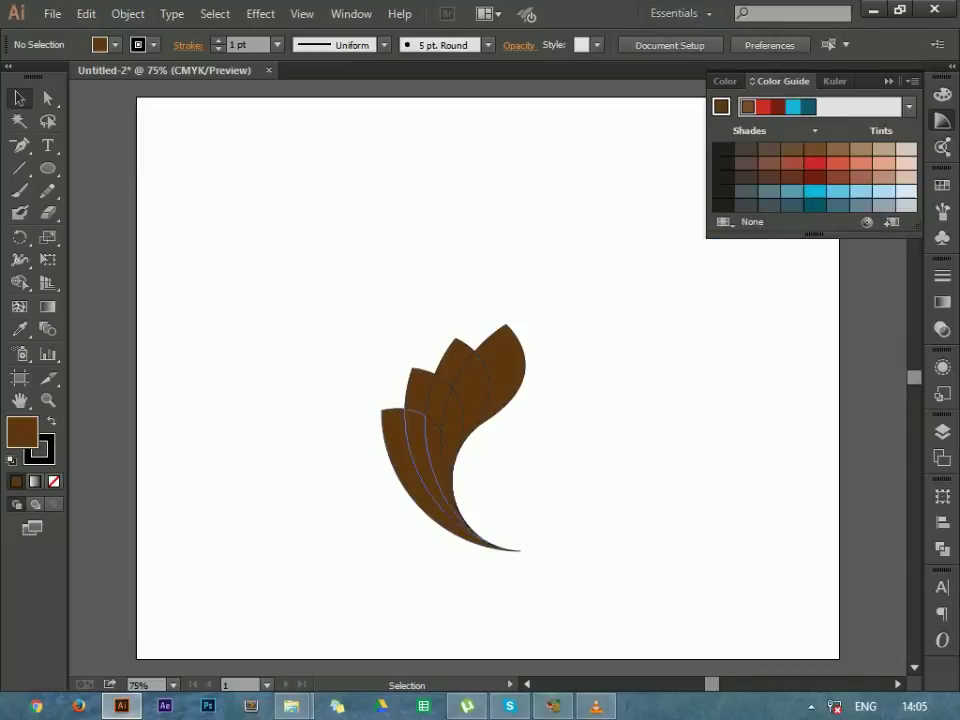
left_click(430, 470)
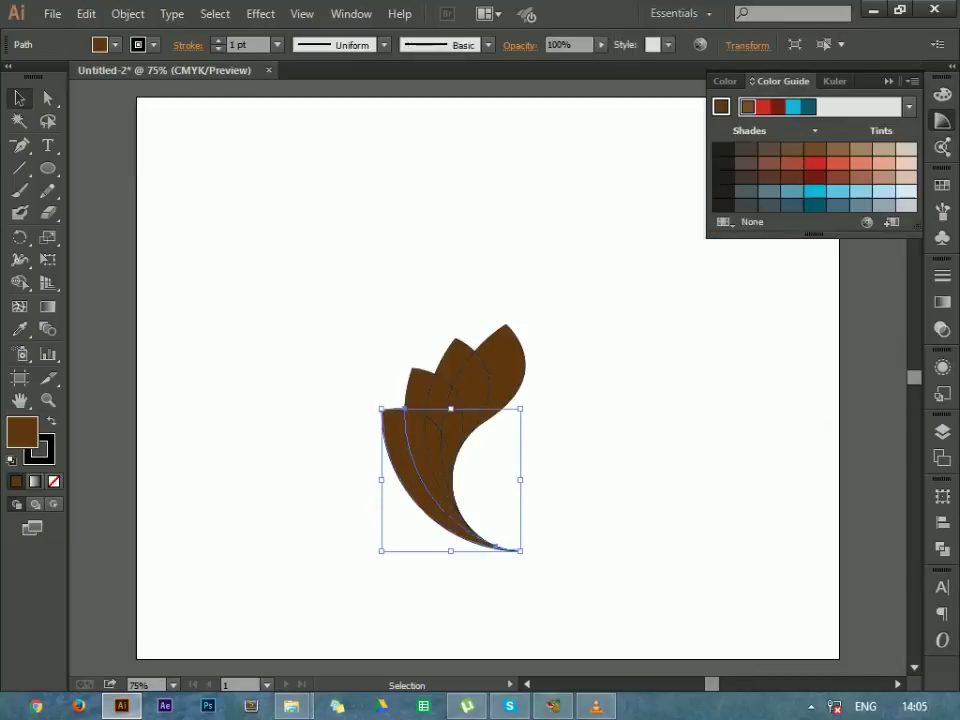
- Fill the lower-left petal red and the next petal piece salmon
left_click(815, 163)
left_click(600, 300)
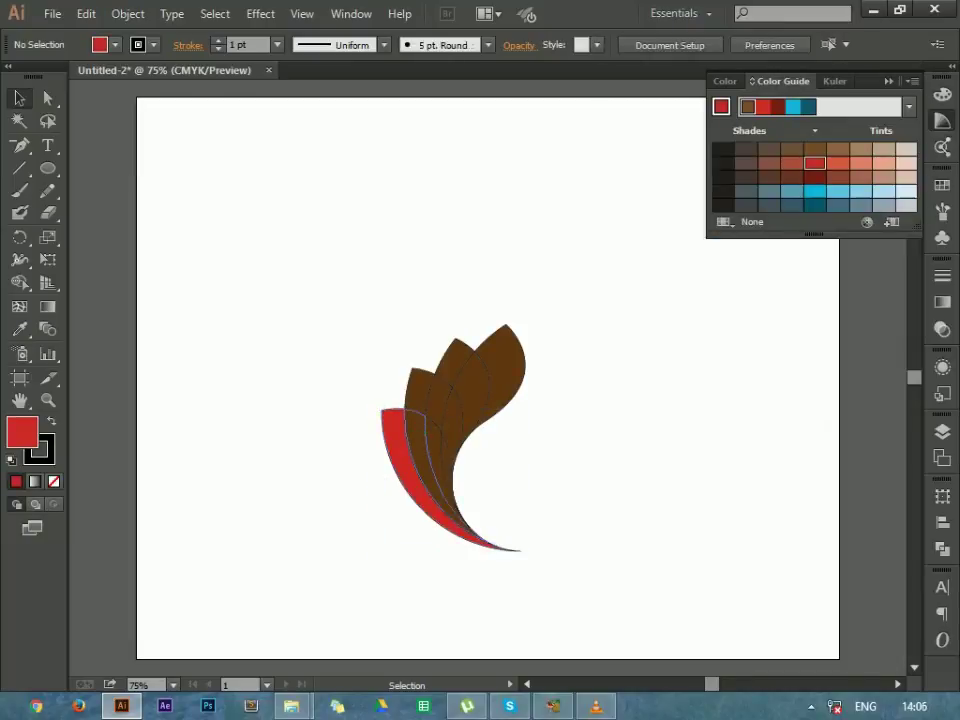
left_click(430, 450)
left_click(838, 163)
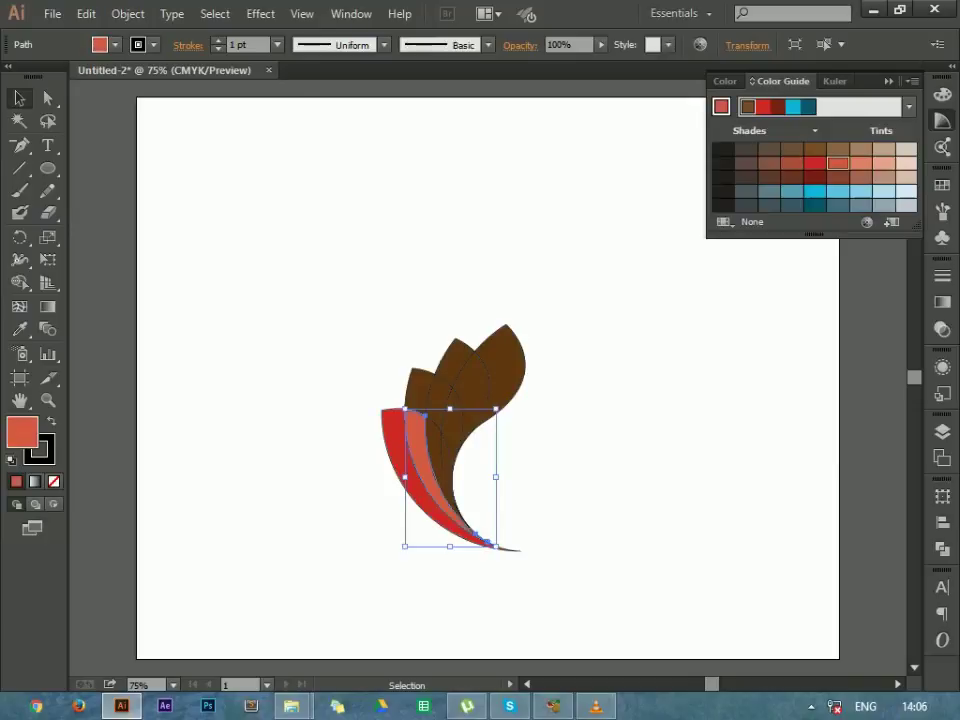
- Shade the thin inner petals a lighter salmon and pale peach
left_click(330, 350)
left_click(447, 480)
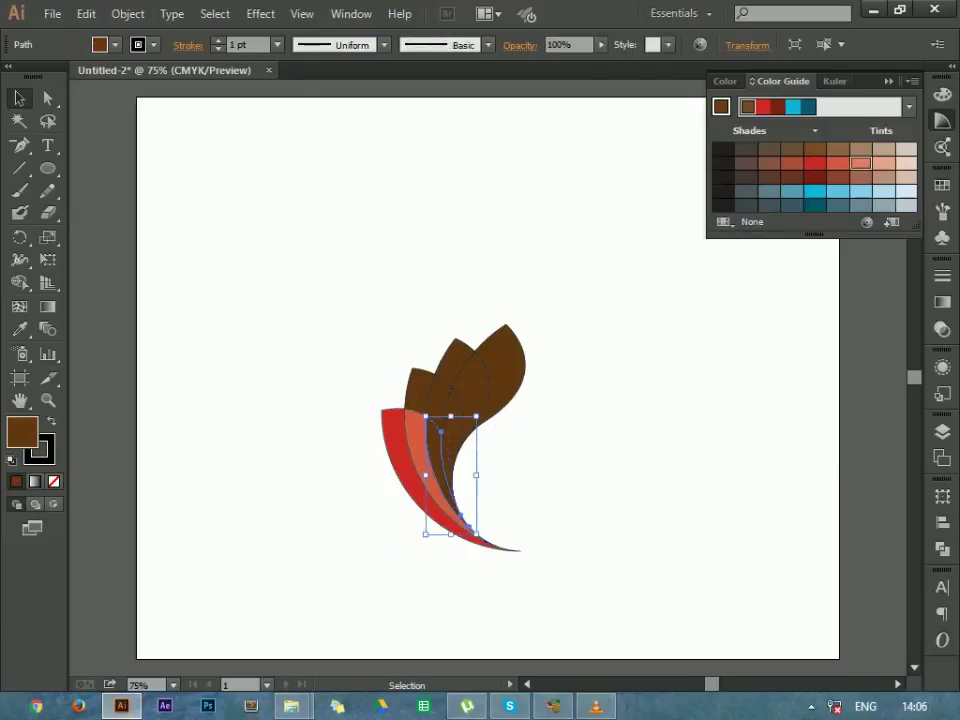
left_click(335, 355)
left_click(442, 438)
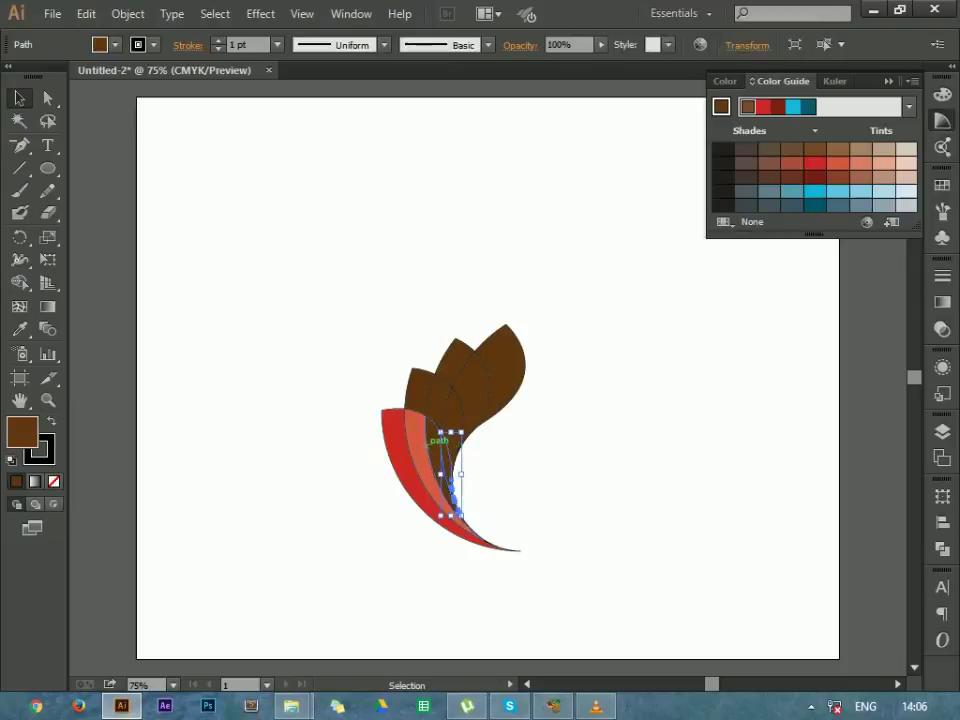
left_click(838, 162)
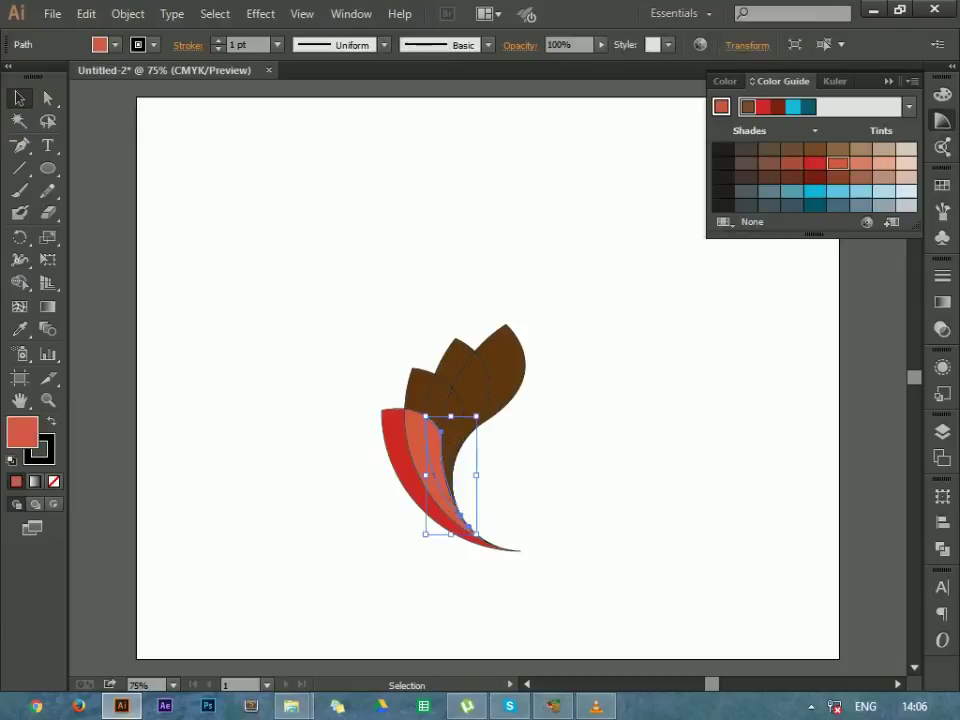
left_click(860, 162)
left_click(620, 400)
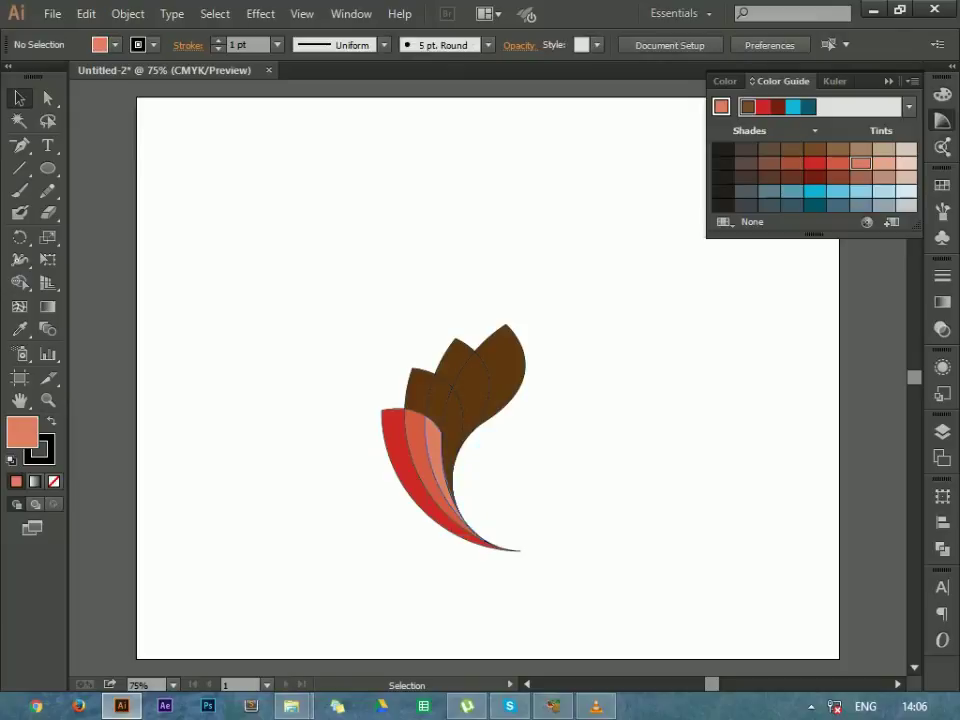
left_click(451, 452)
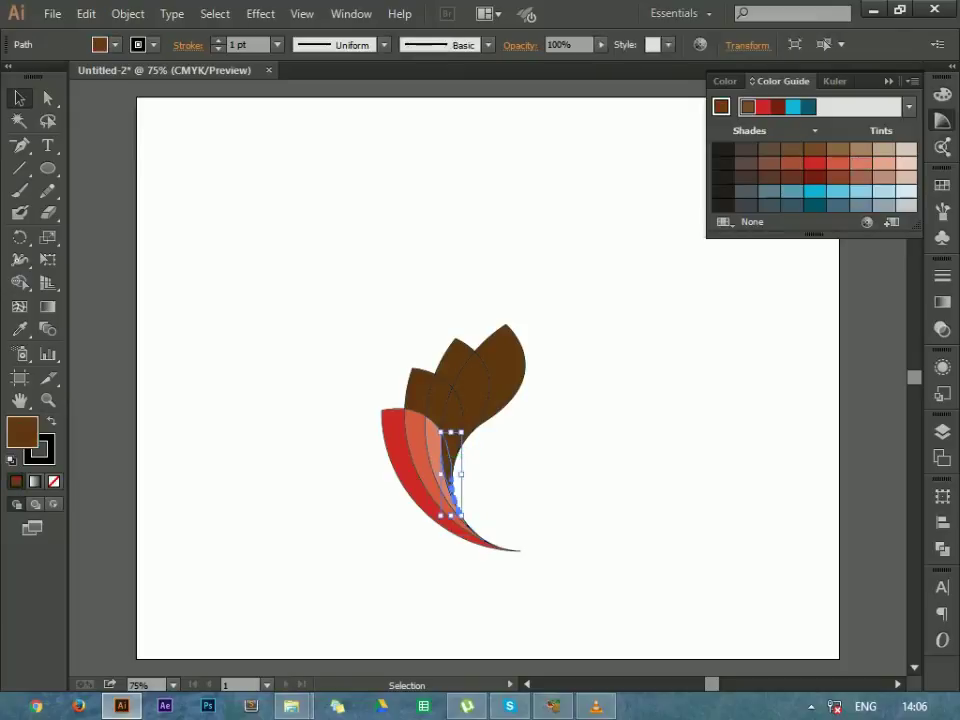
left_click(883, 162)
left_click(560, 370)
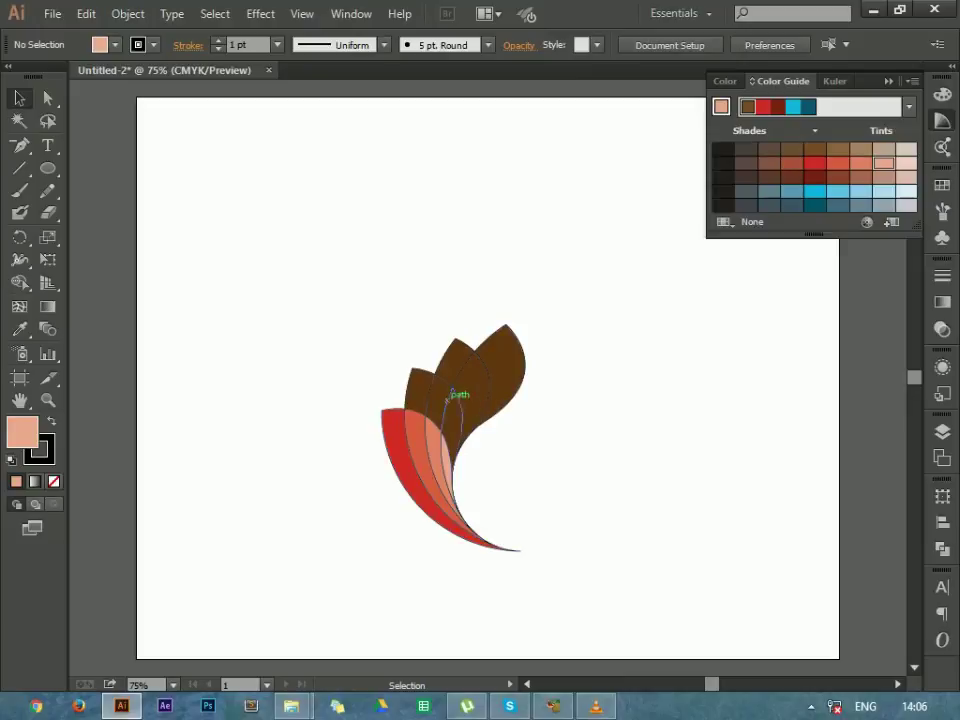
- Colour the two small left petals cyan and lighter cyan, and the thin strip beside them light blue
left_click(418, 385)
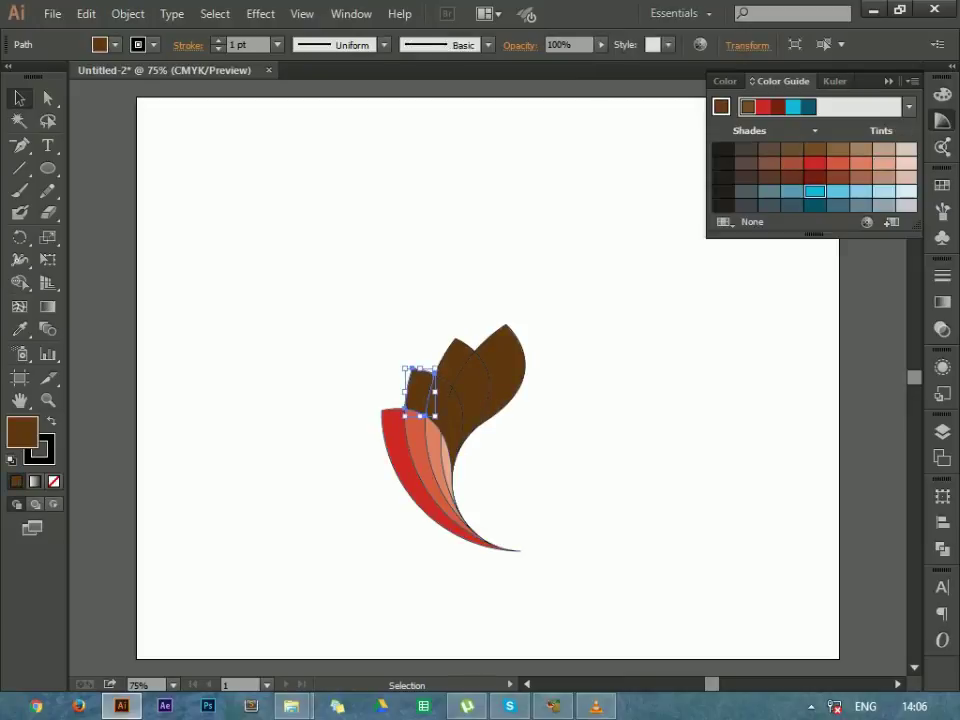
left_click(793, 107)
left_click(340, 300)
left_click(437, 390)
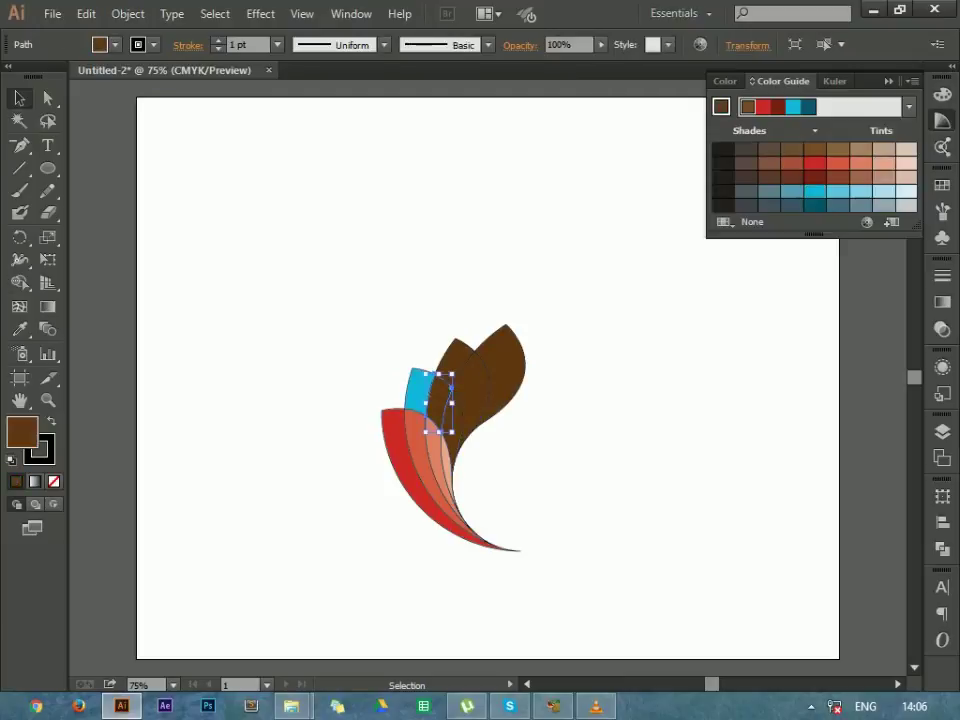
left_click(793, 107)
left_click(340, 300)
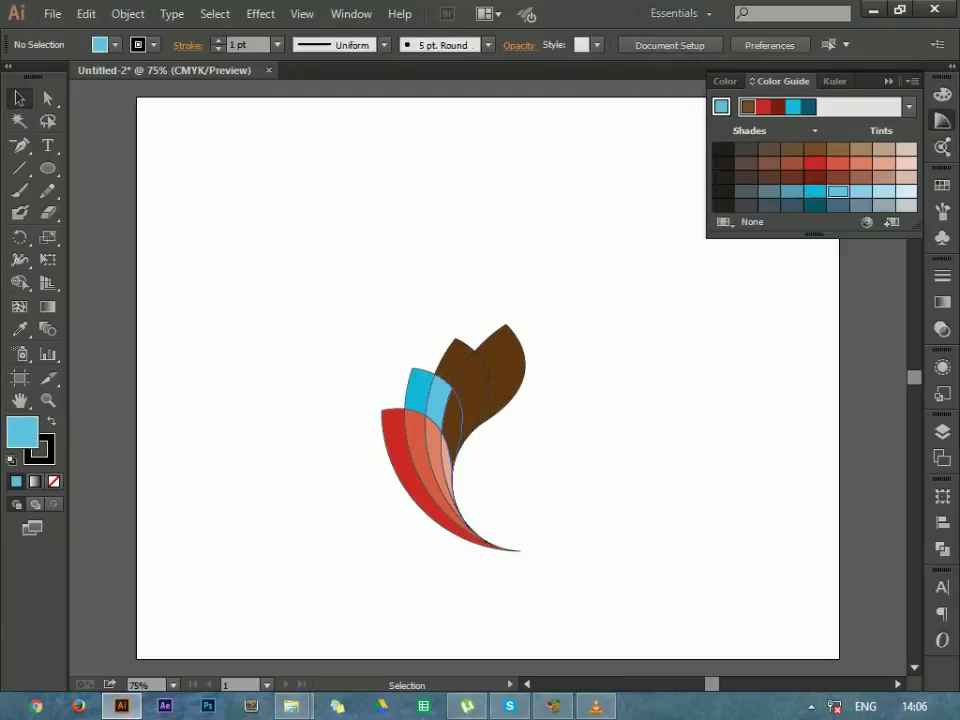
left_click(452, 440)
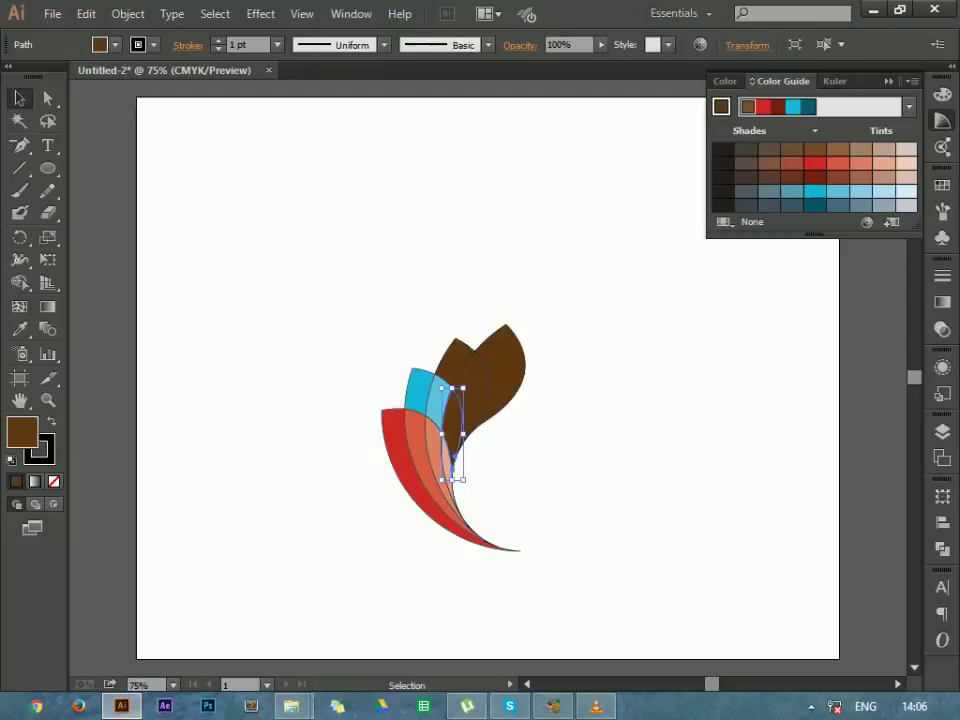
left_click(860, 191)
left_click(350, 320)
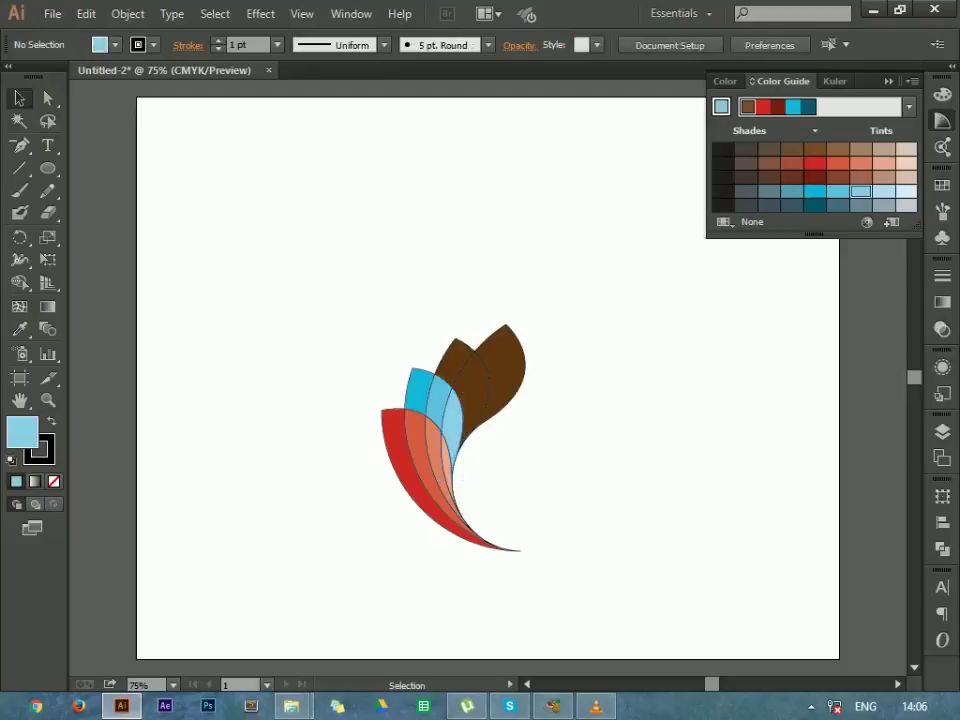
left_click(455, 360)
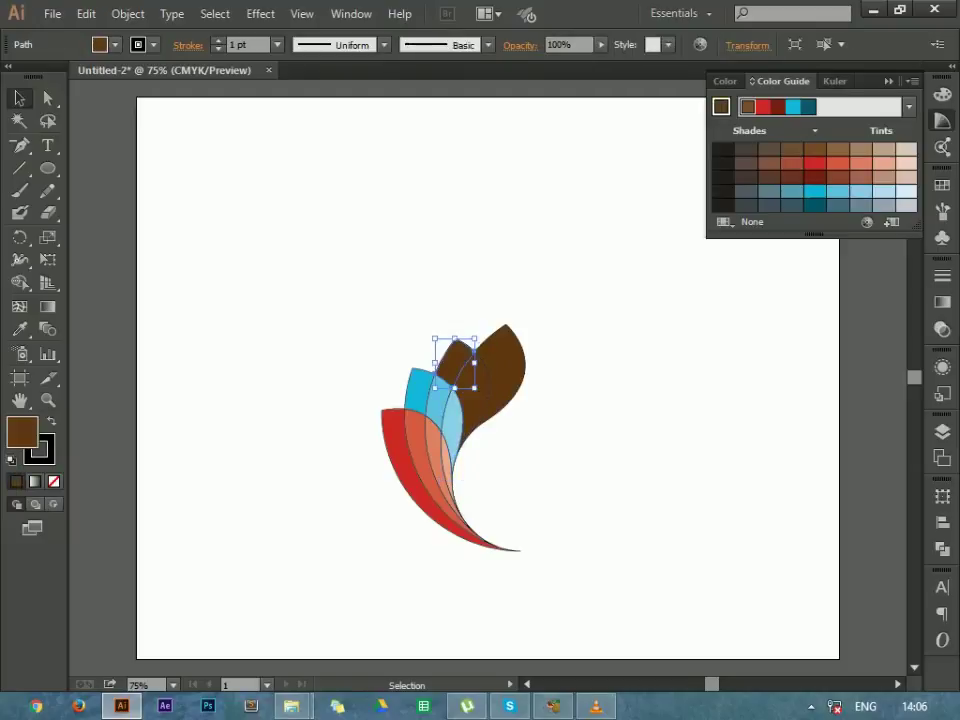
left_click(908, 106)
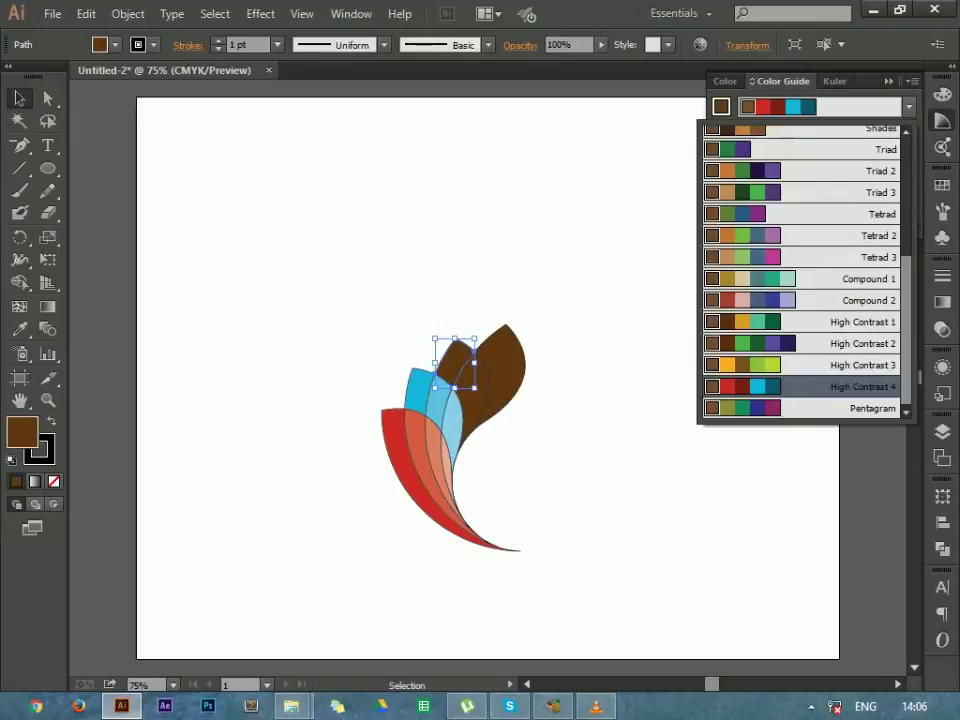
- Switch to High Contrast 3 and fill the top petals orange, light orange and yellow-green
left_click(860, 365)
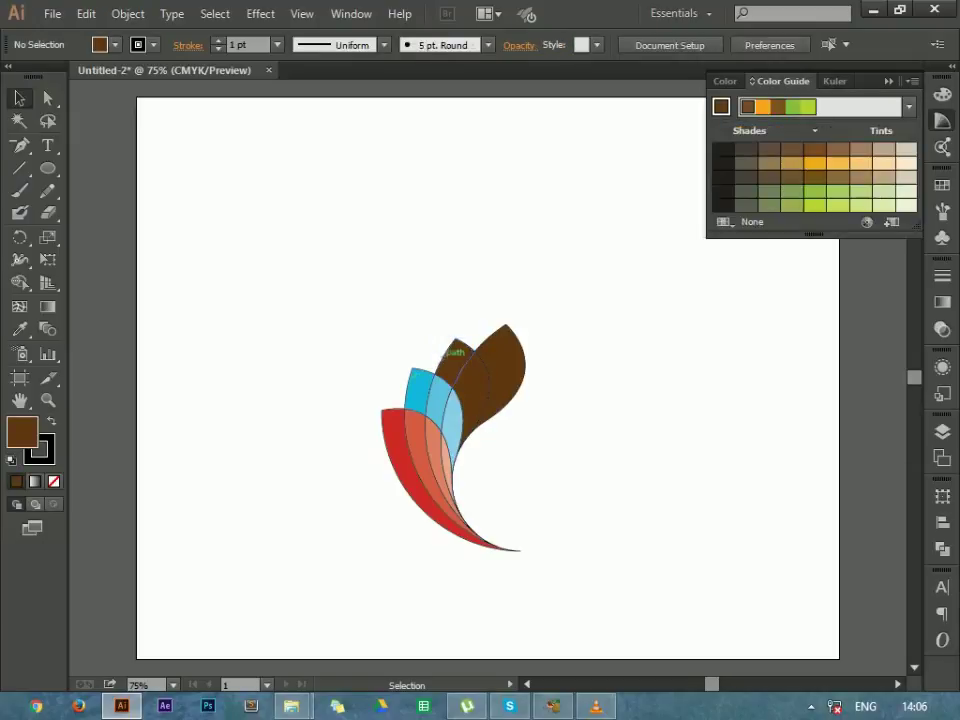
left_click(455, 360)
left_click(815, 163)
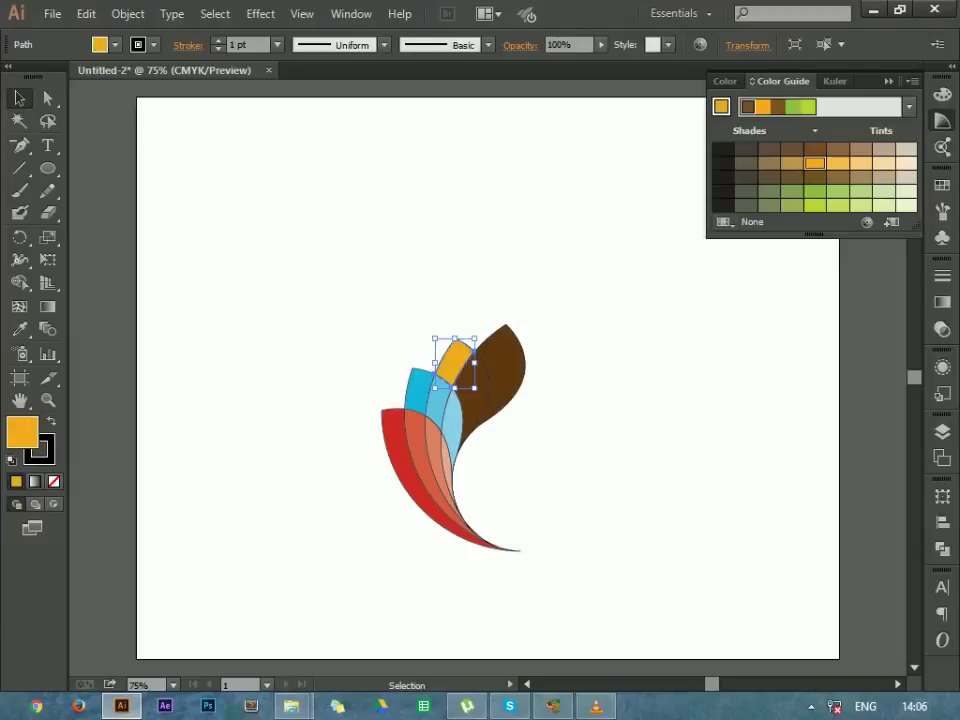
left_click(600, 450)
left_click(455, 360)
left_click(470, 395)
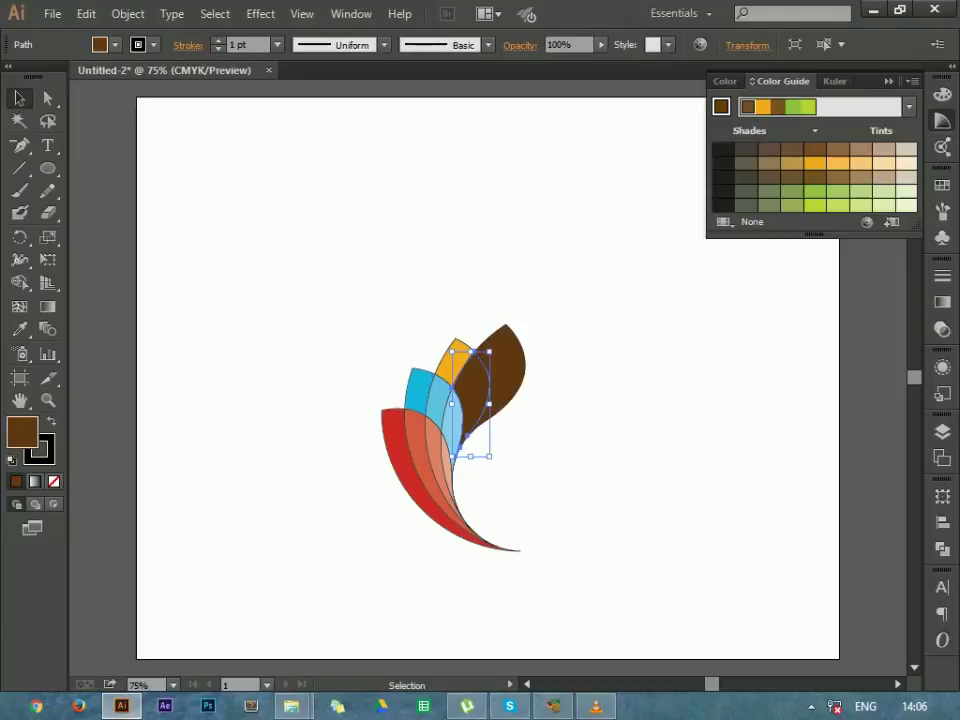
left_click(837, 163)
left_click(600, 450)
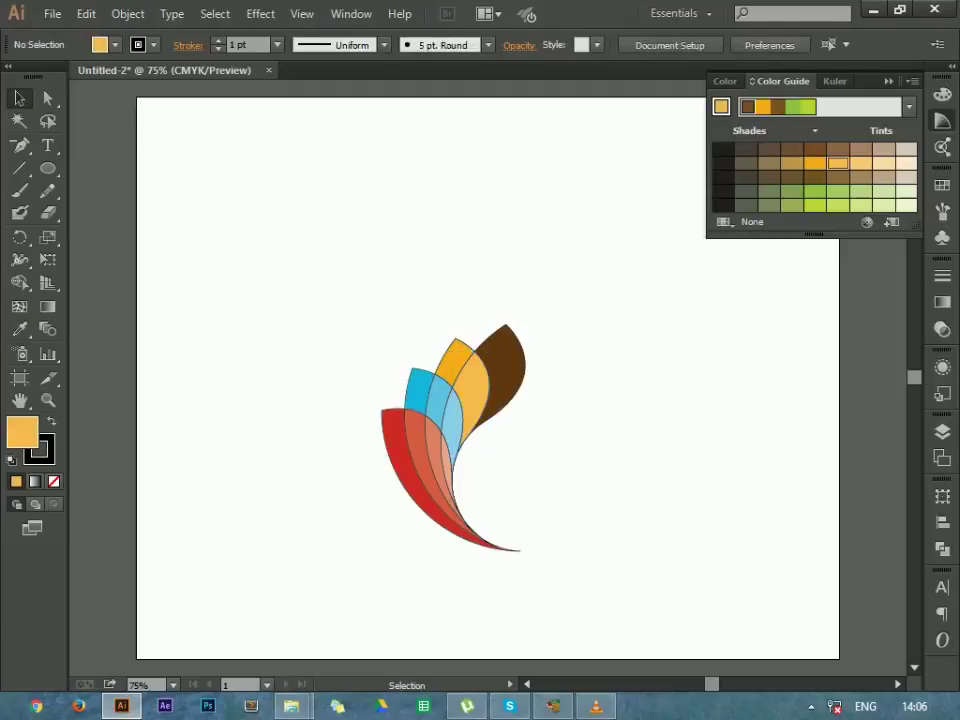
left_click(505, 365)
left_click(815, 205)
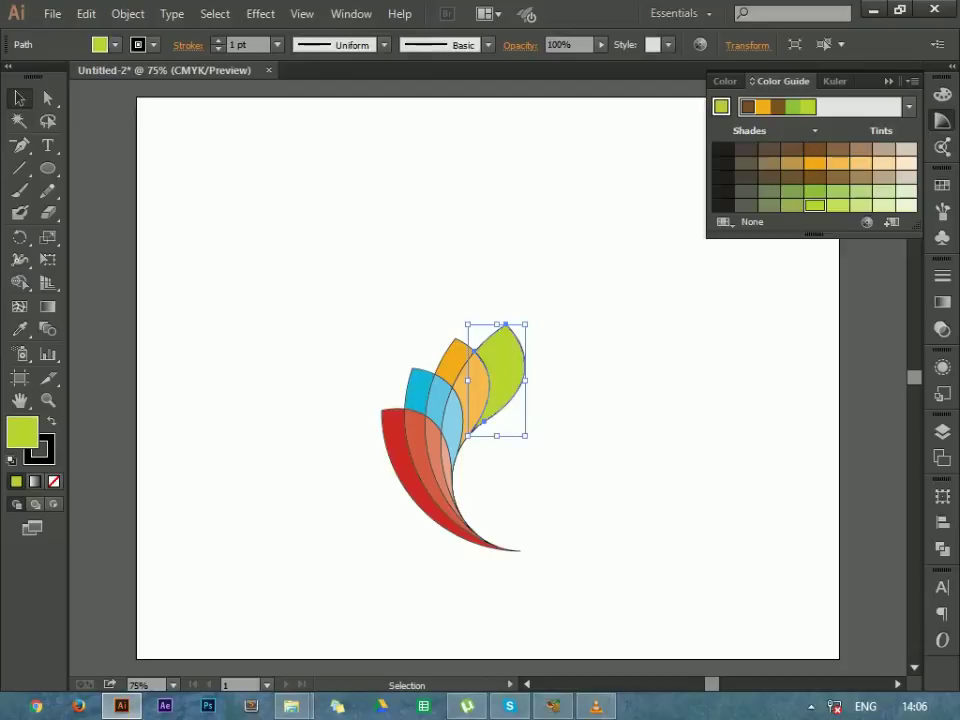
key("ctrl+shift+a")
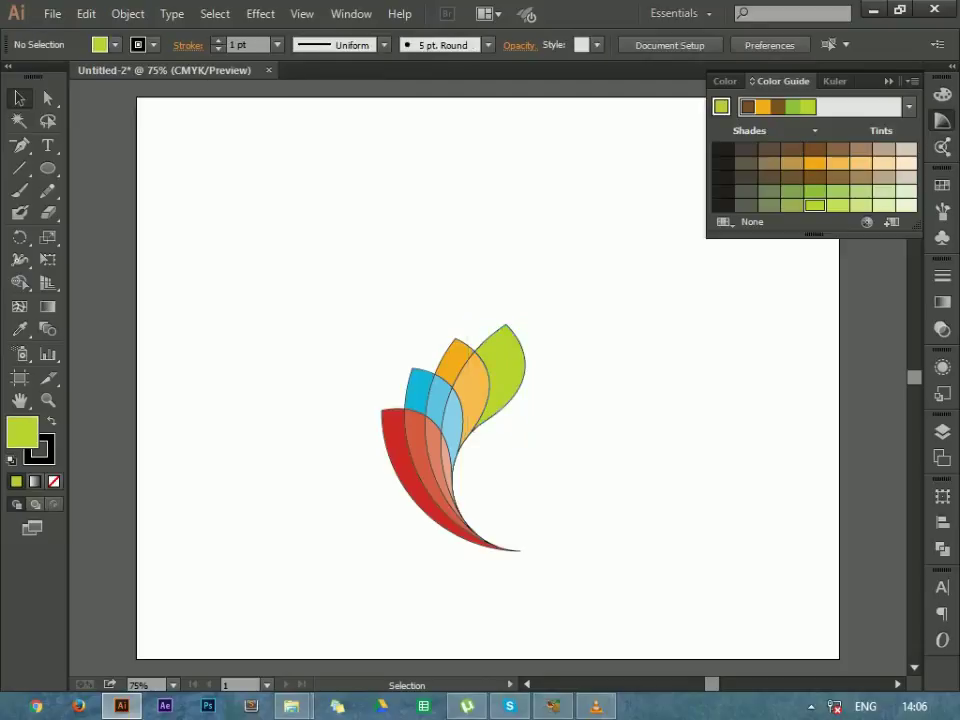
left_click_drag(322, 286, 643, 590)
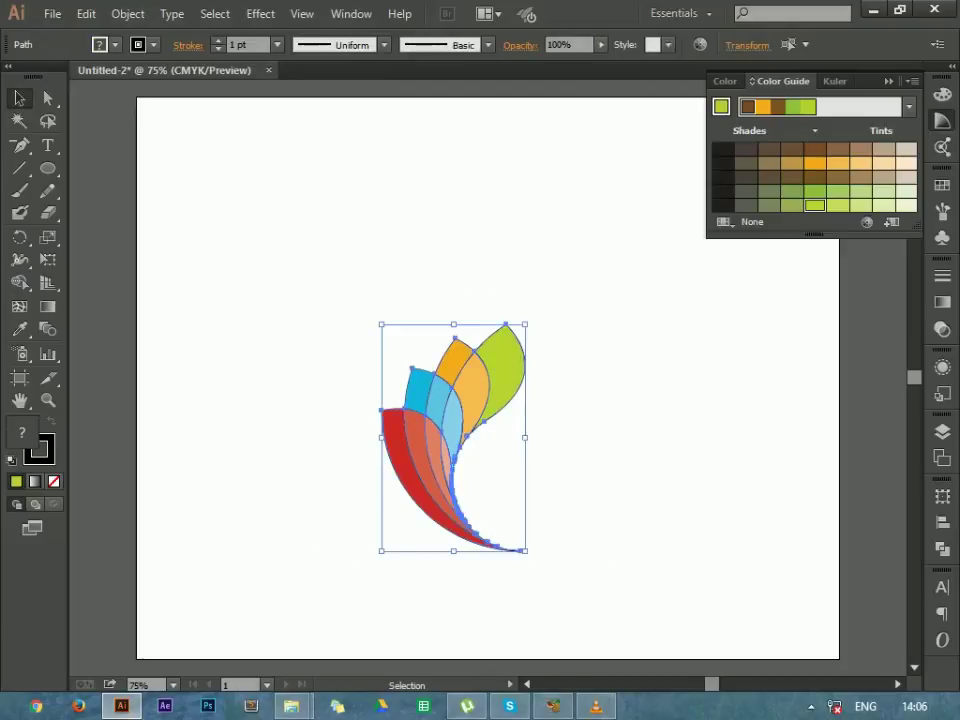
- Set the stroke of all petals to None
left_click(153, 44)
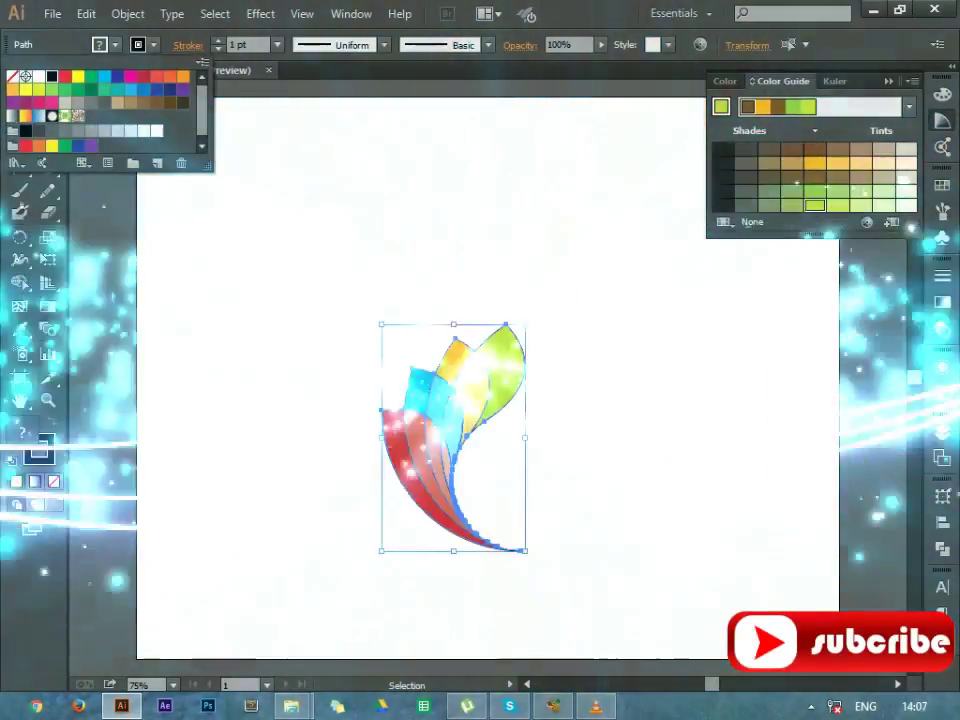
left_click(12, 76)
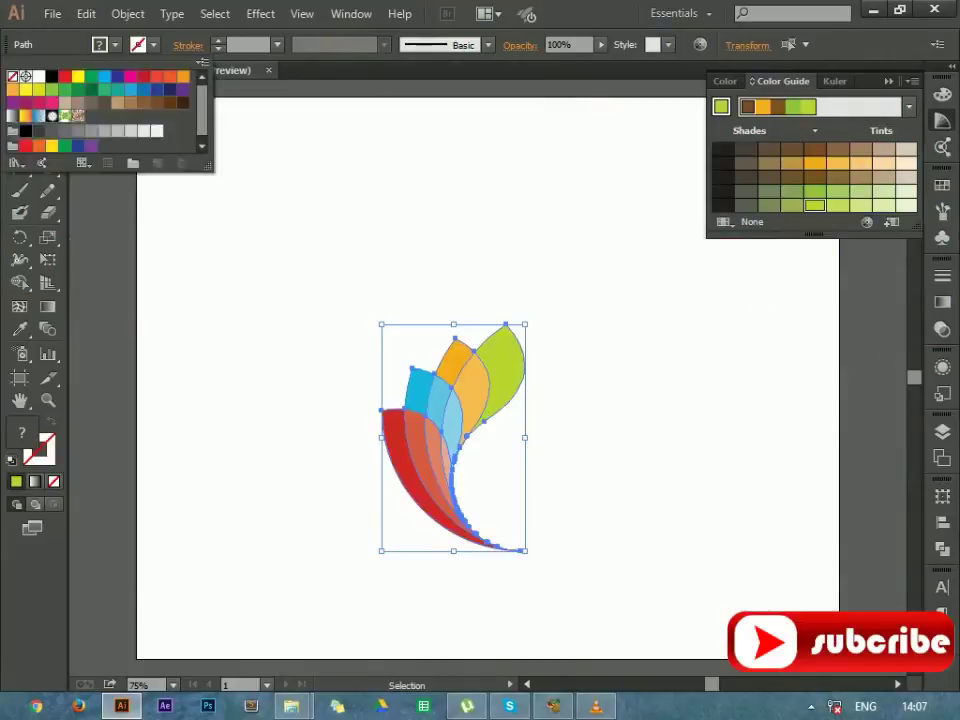
key("Escape")
key("ctrl+shift+a")
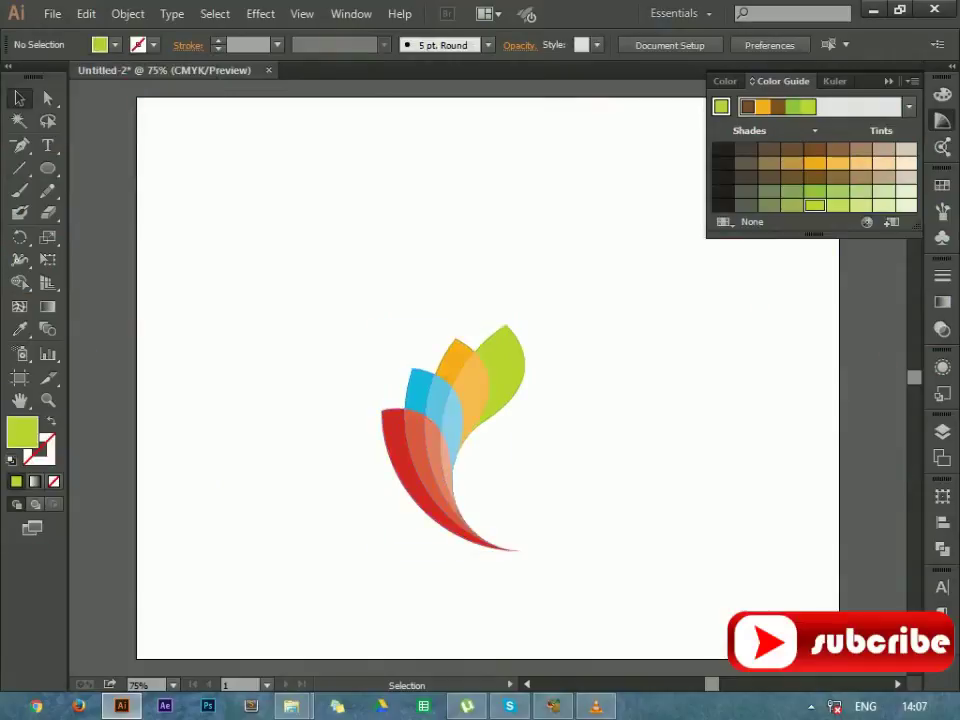
- Group all the petals into one logo and move it up and to the left
left_click_drag(319, 251, 621, 574)
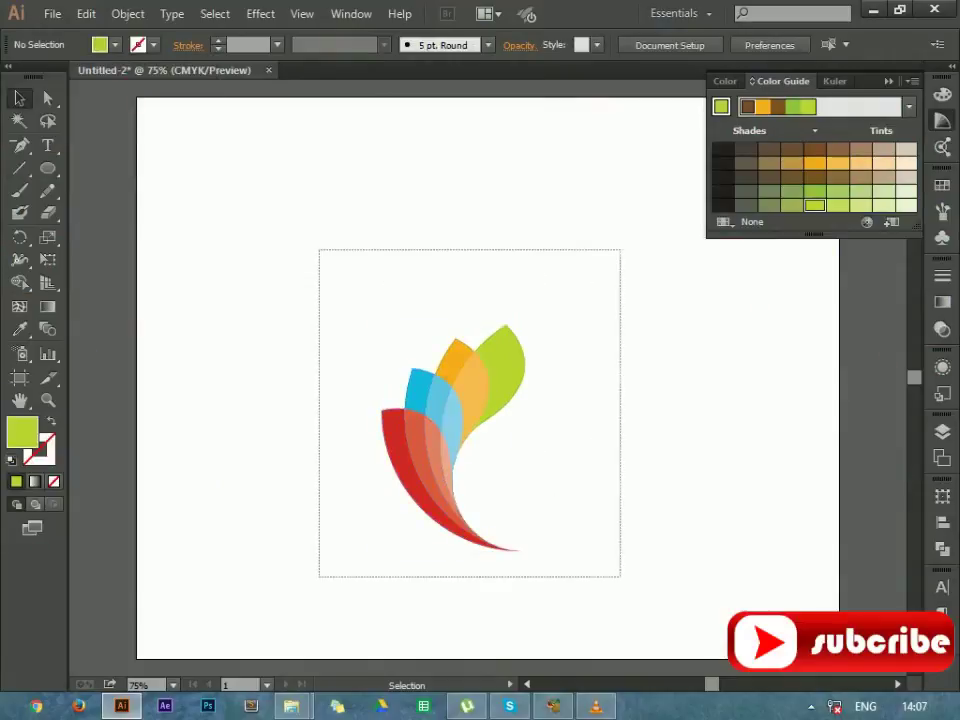
left_click_drag(450, 452, 424, 394)
key("a")
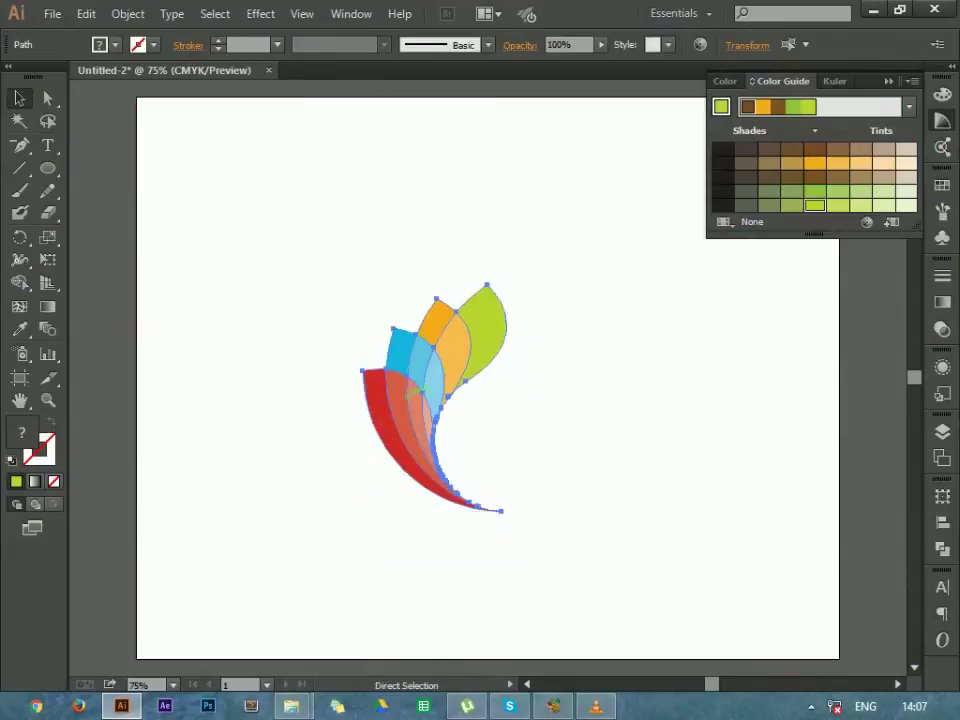
key("ctrl+z")
right_click(439, 400)
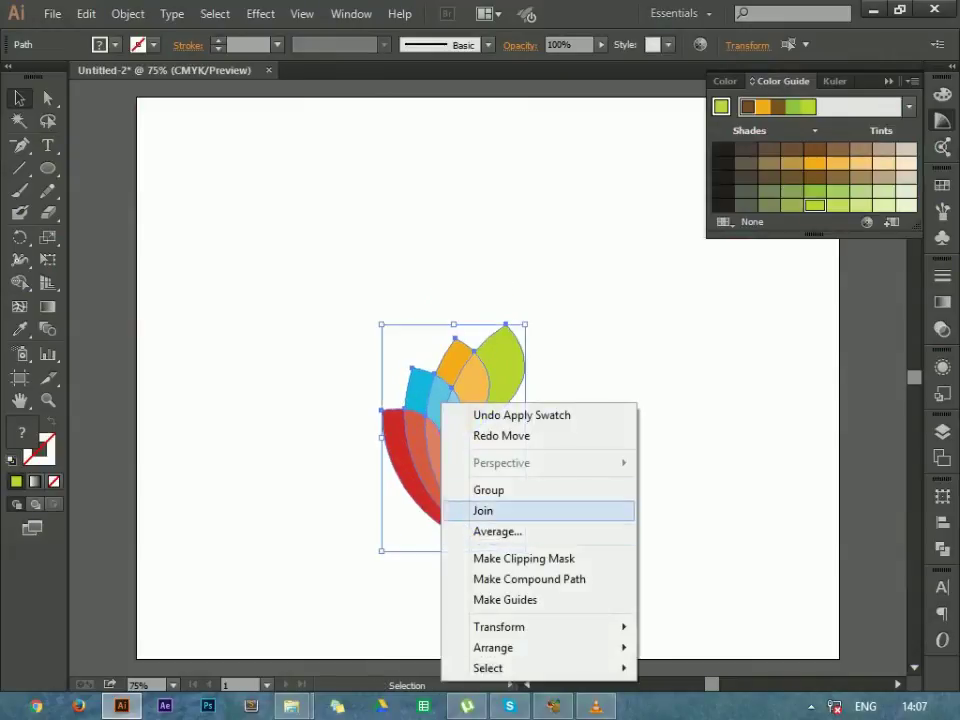
left_click(489, 489)
left_click(490, 490)
left_click_drag(475, 380, 389, 280)
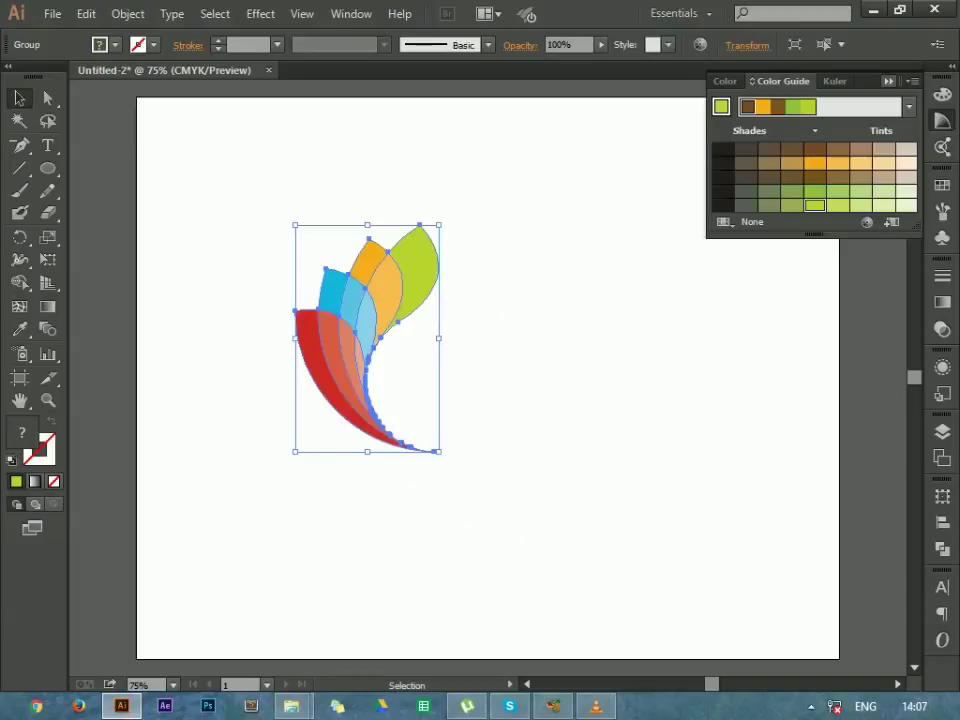
key("ctrl+shift+a")
mouse_move(236, 178)
left_mouse_down()
mouse_move(339, 255)
mouse_move(563, 533)
left_mouse_up()
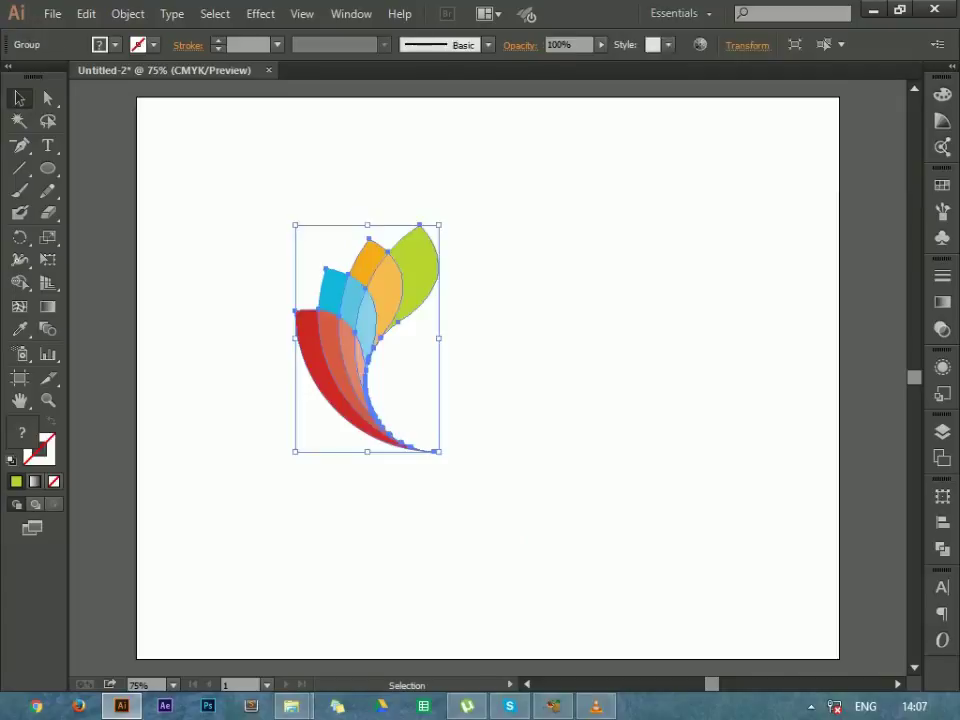
key("ctrl+shift+a")
left_click(302, 13)
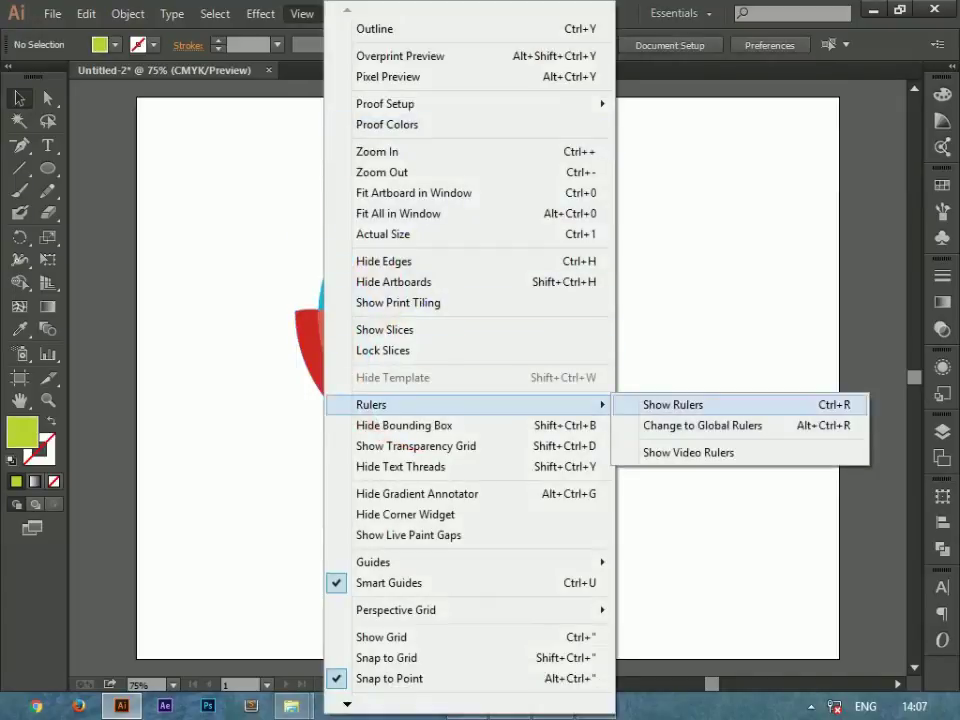
- Show the rulers and drag a vertical guide onto the petal group's tip
left_click(673, 404)
left_click_drag(75, 400, 446, 400)
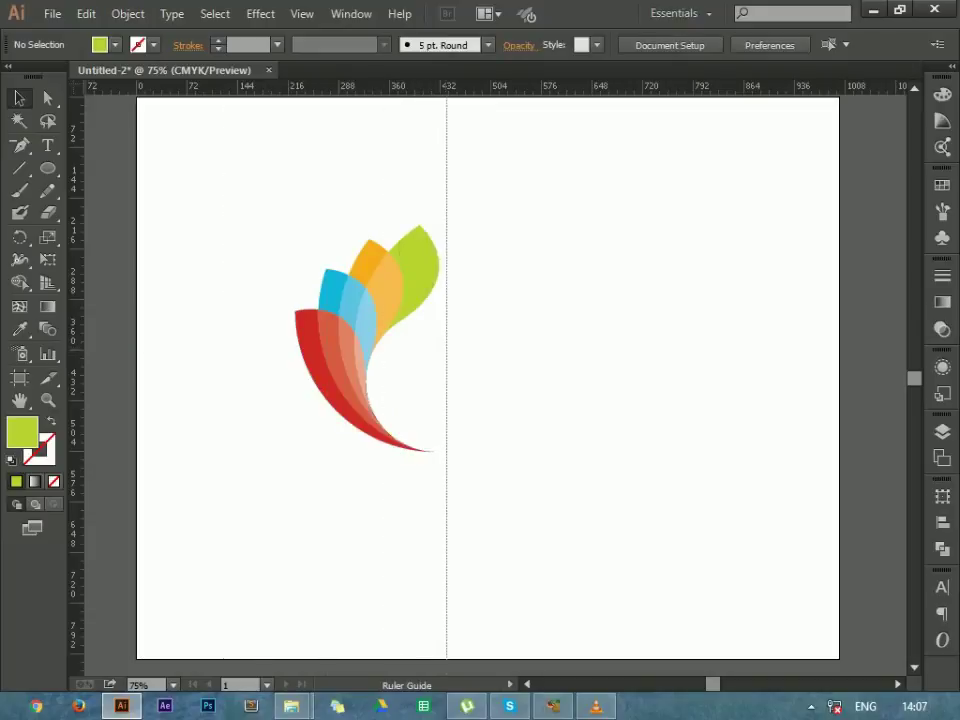
left_click_drag(446, 343, 440, 343)
- Select the petal group, try a mirrored flip and a pasted copy, then undo both
left_click_drag(257, 167, 489, 469)
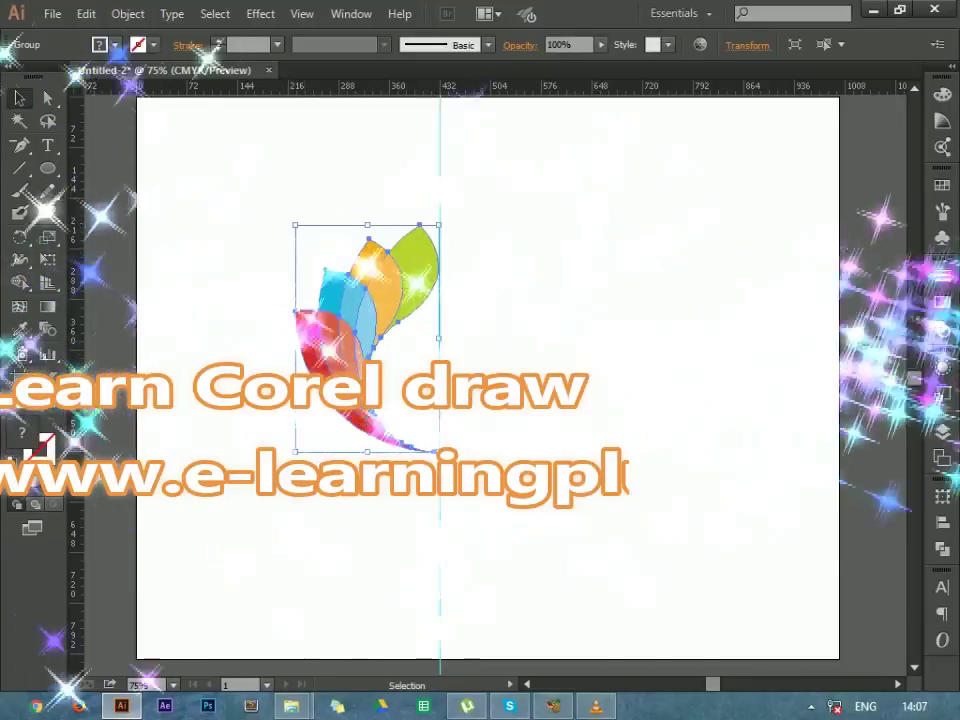
left_click_drag(295, 338, 571, 349)
key("ctrl+z")
key("ctrl+c")
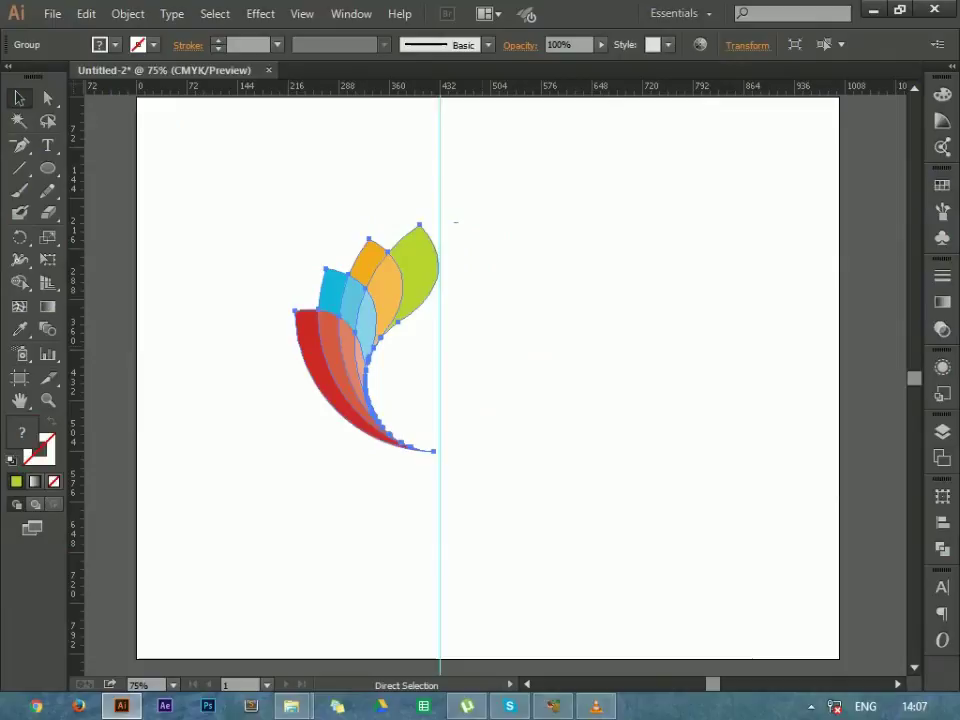
key("ctrl+v")
key("ctrl+z")
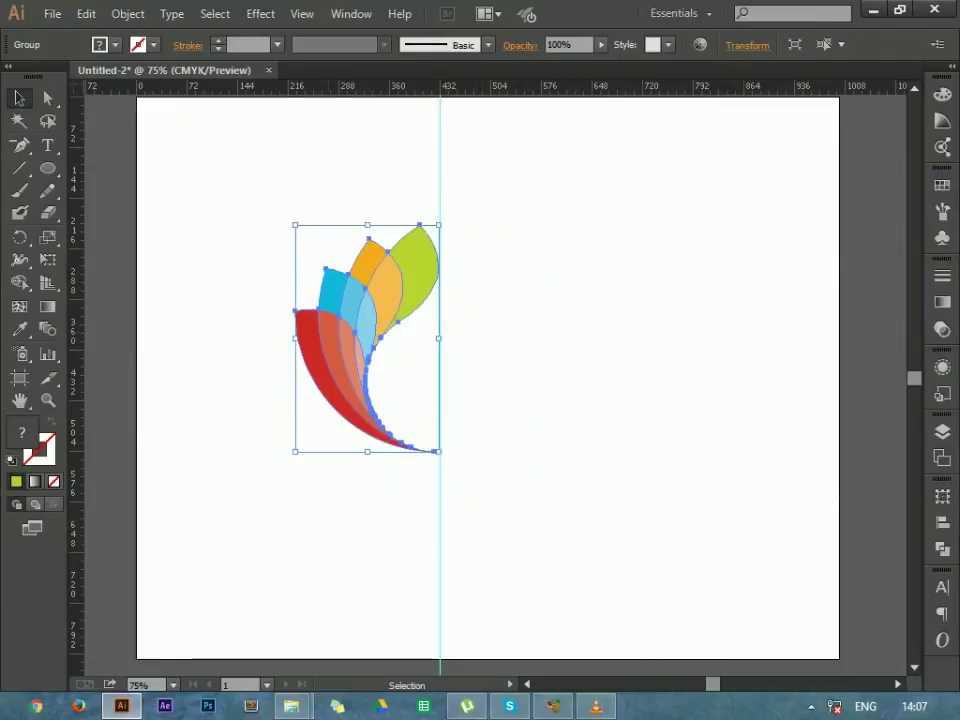
- Reselect the whole petal group and paste a duplicate of it
left_click_drag(305, 334, 494, 350)
key("ctrl+z")
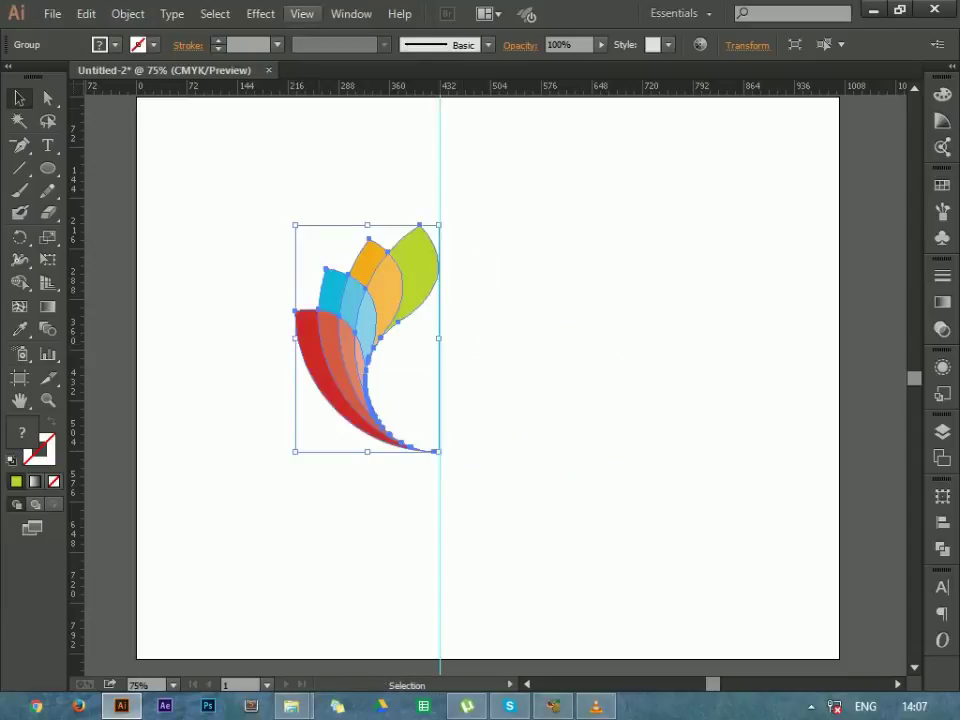
key("ctrl+shift+a")
left_click_drag(268, 257, 442, 278)
key("a")
key("ctrl+c")
key("ctrl+v")
- Move the pasted copy right of the guide and flip it horizontally
left_click_drag(486, 345, 608, 316)
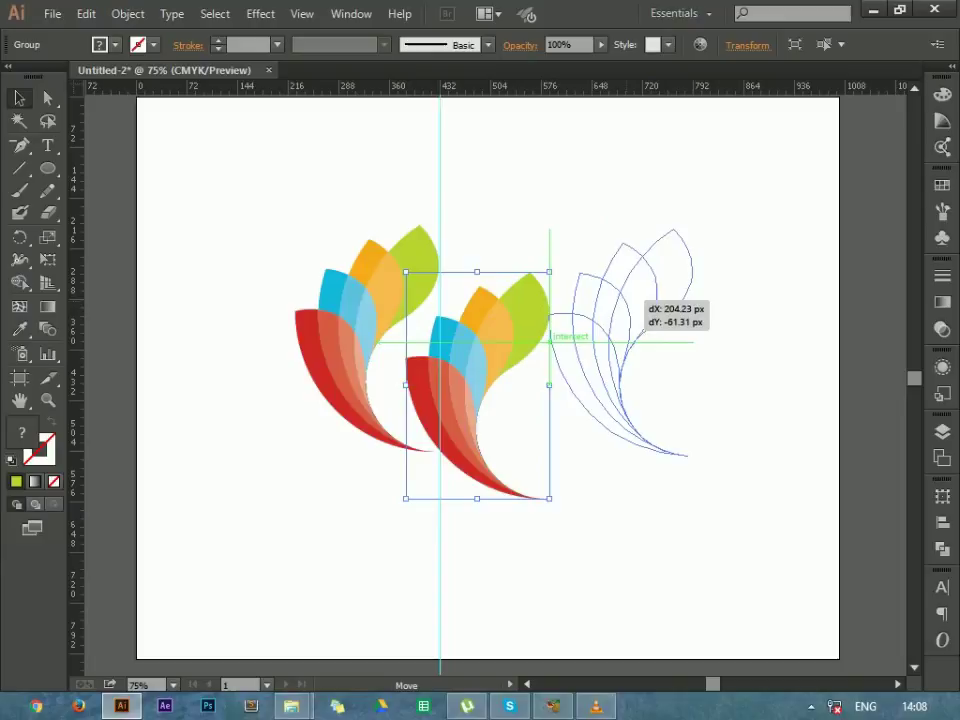
left_click_drag(610, 318, 638, 301)
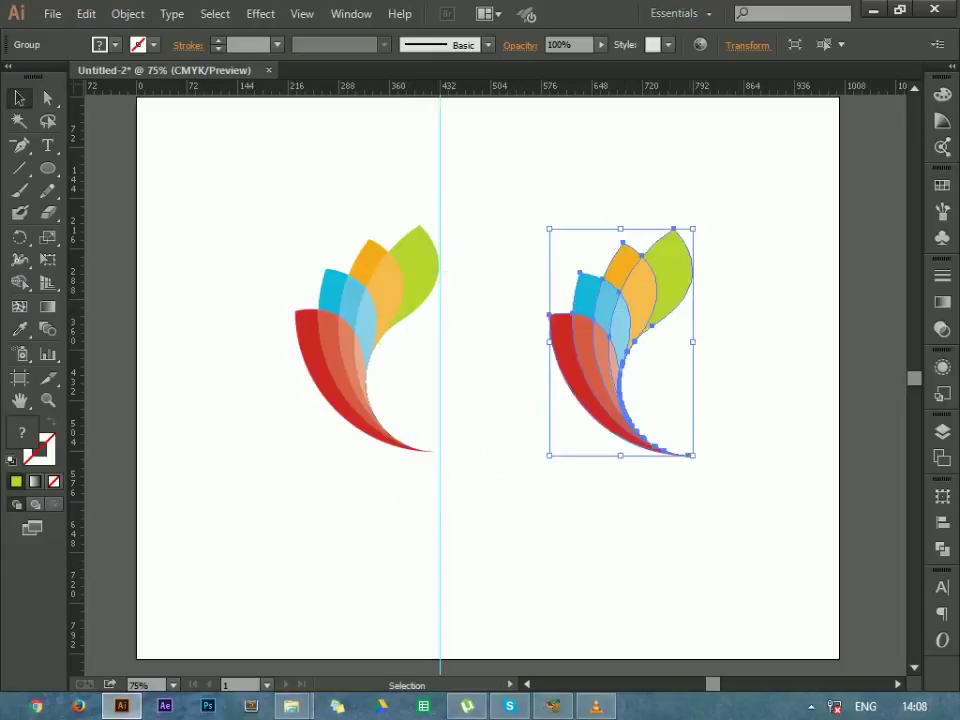
left_click_drag(692, 342, 392, 323)
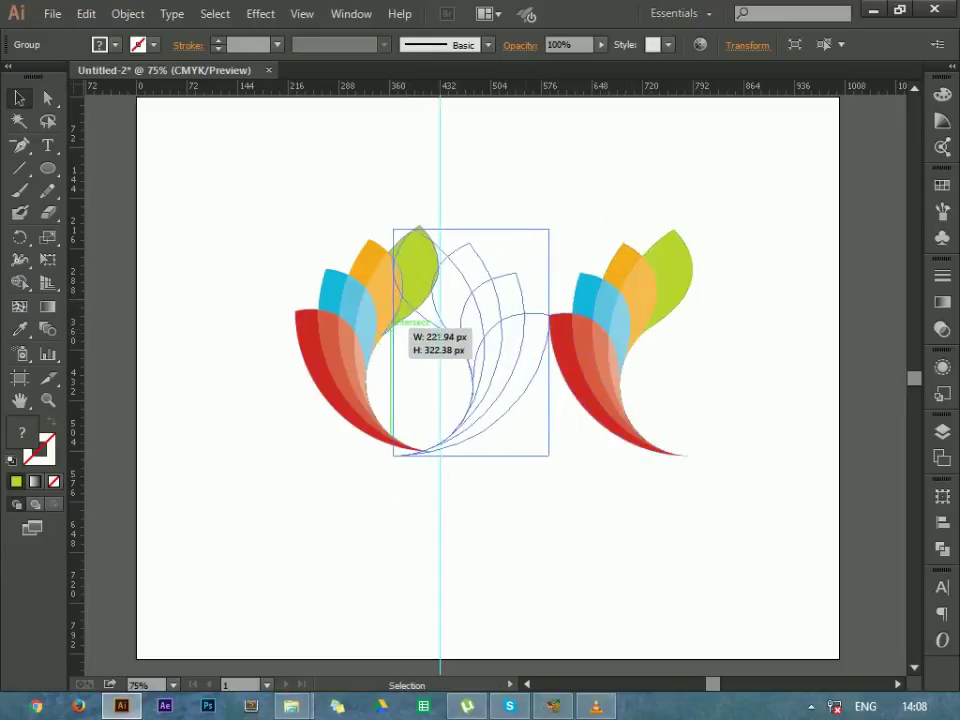
mouse_move(392, 323)
left_mouse_down()
mouse_move(437, 329)
mouse_move(422, 330)
left_mouse_up()
- Resize the mirrored copy to match the left half and nudge it against the guide
left_click_drag(521, 311, 568, 306)
key("Left")
key("Left")
key("Left")
key("Left")
key("Left")
key("Left")
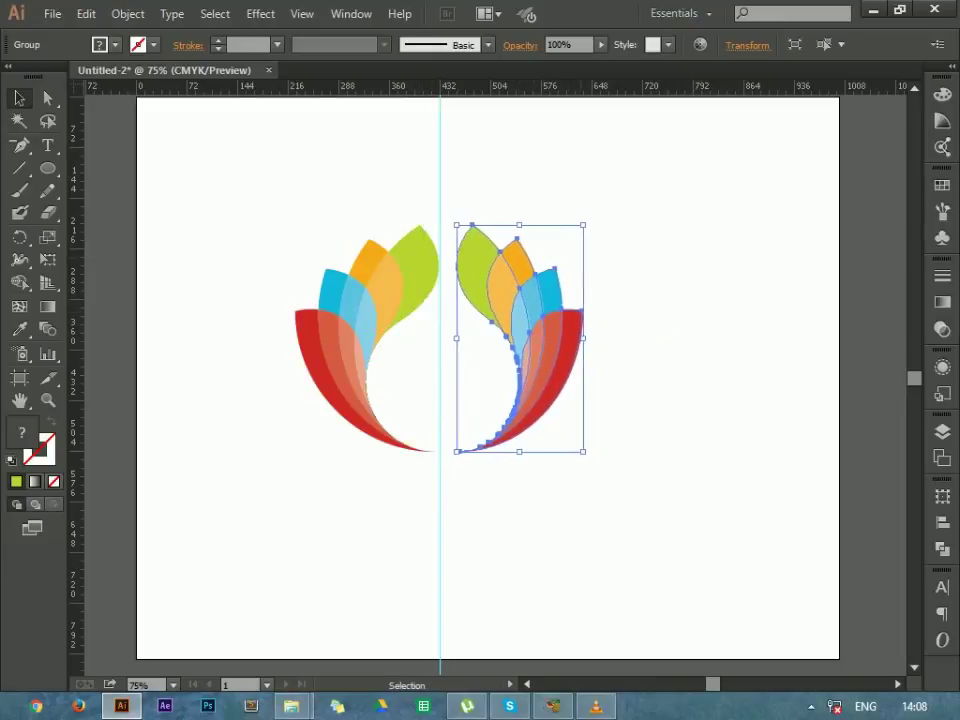
key("Left")
key("Left")
key("Left")
key("Left")
key("Left")
key("Left")
key("Left")
key("Left")
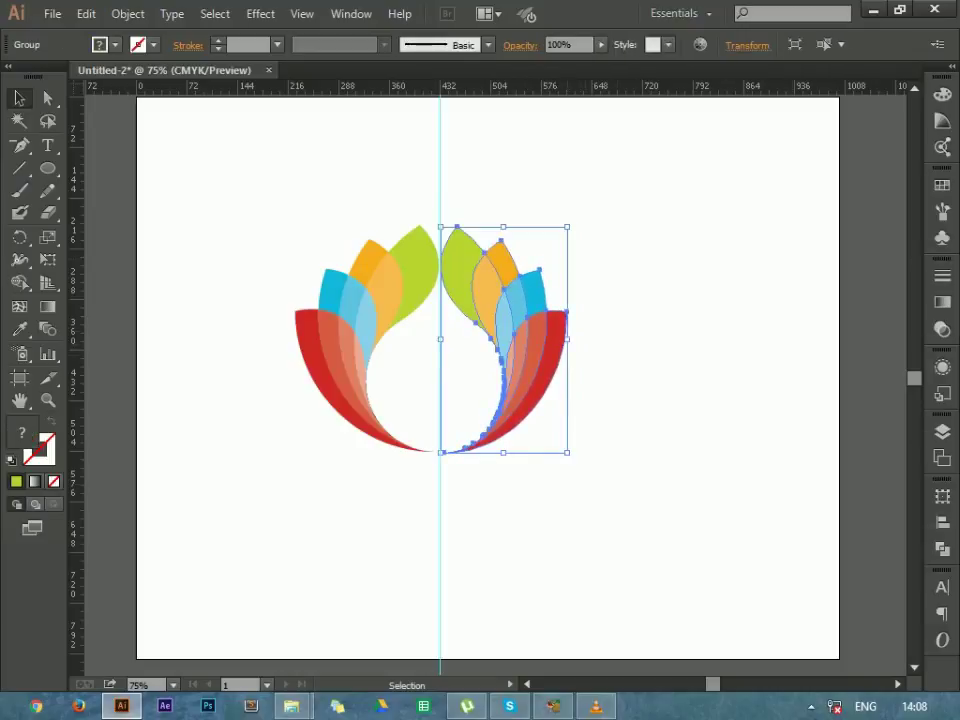
left_click_drag(567, 339, 575, 340)
key("ctrl+shift+a")
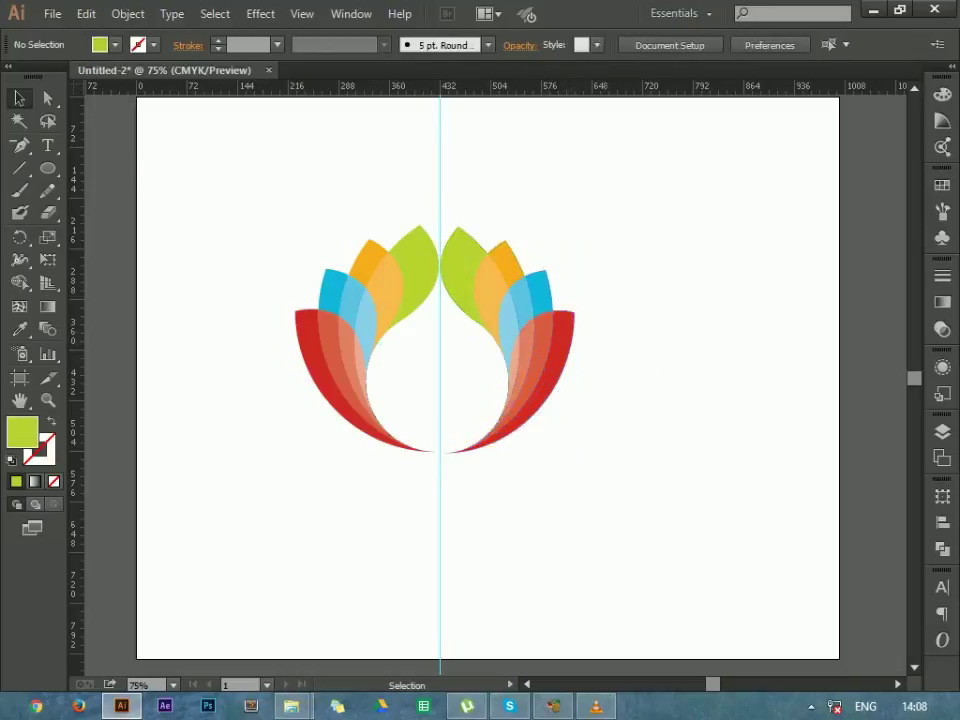
- Hide the rulers and the guides from the View menu
left_click(351, 13)
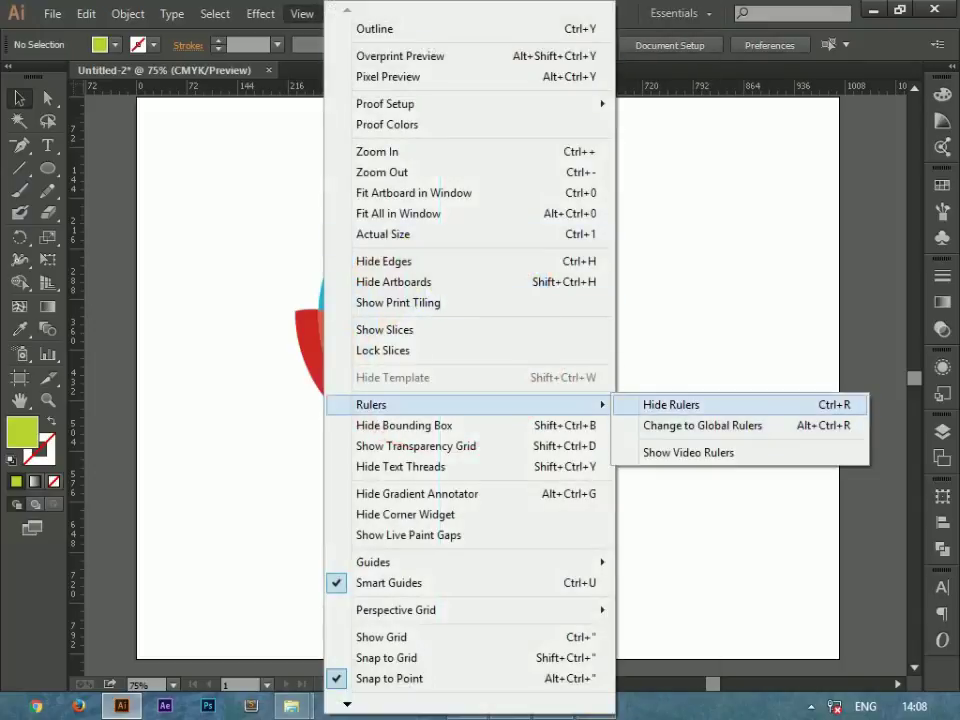
left_click(670, 403)
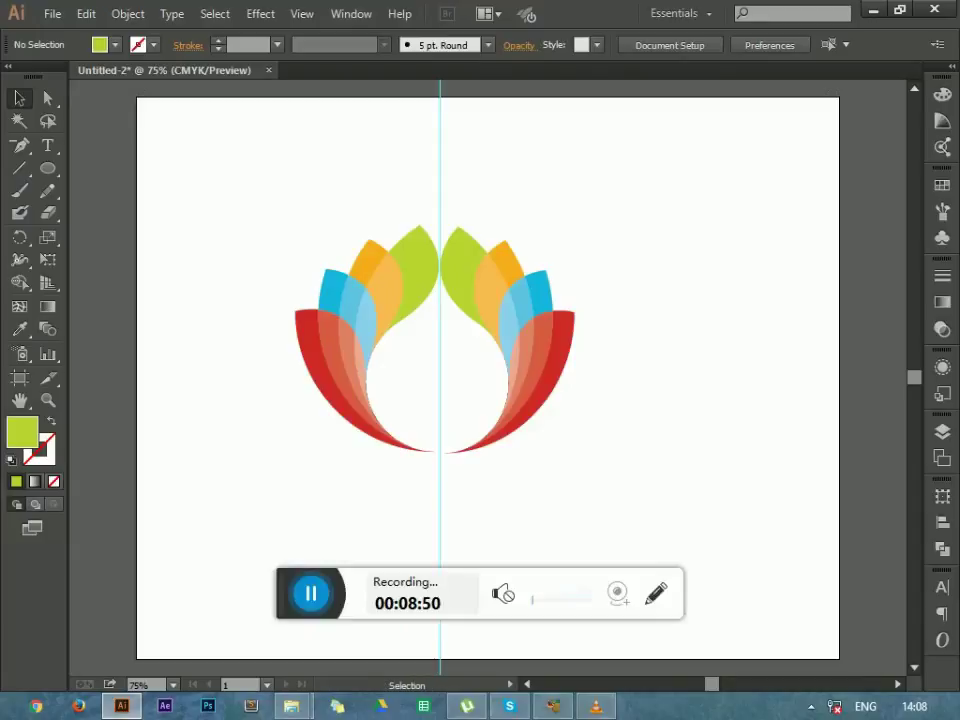
key("a")
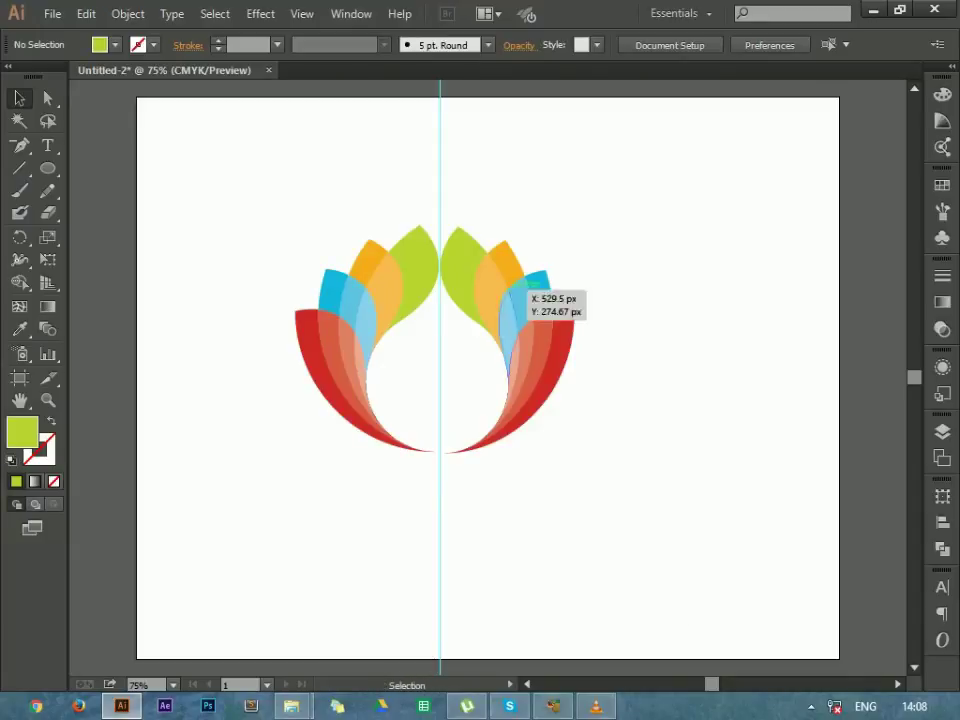
left_click(302, 14)
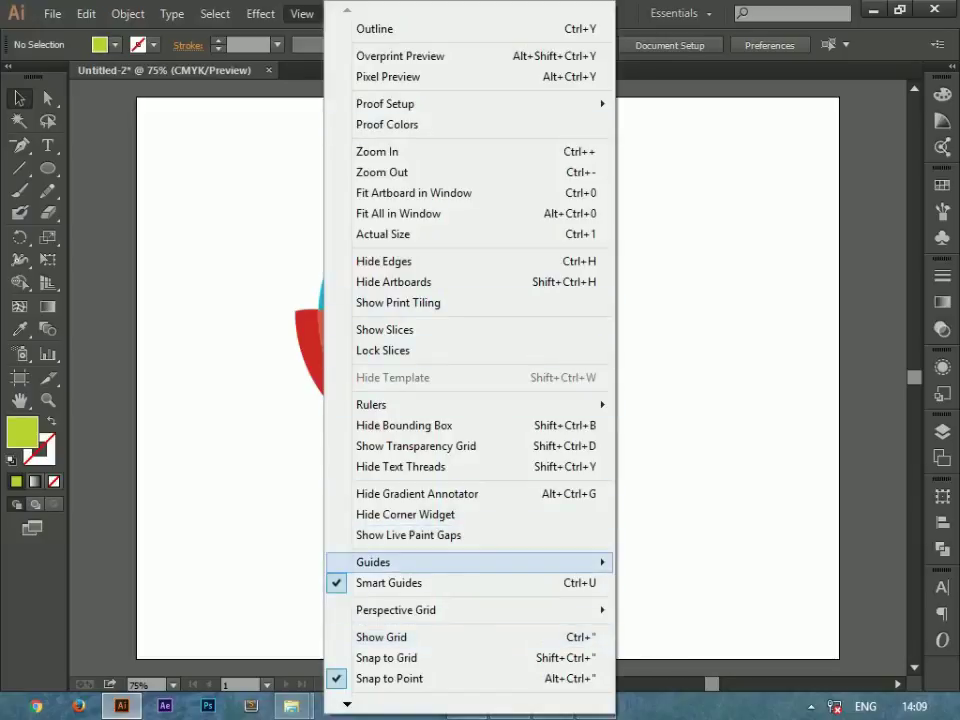
left_click(672, 561)
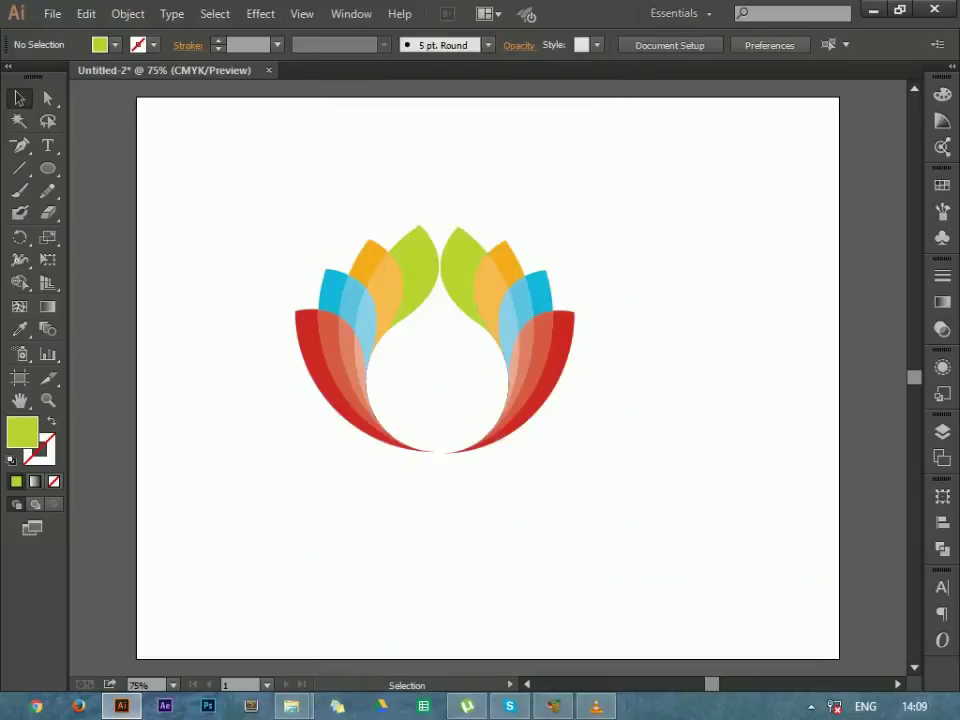
- Zoom in on where the petals meet to inspect the inner curved petal edge
key("z")
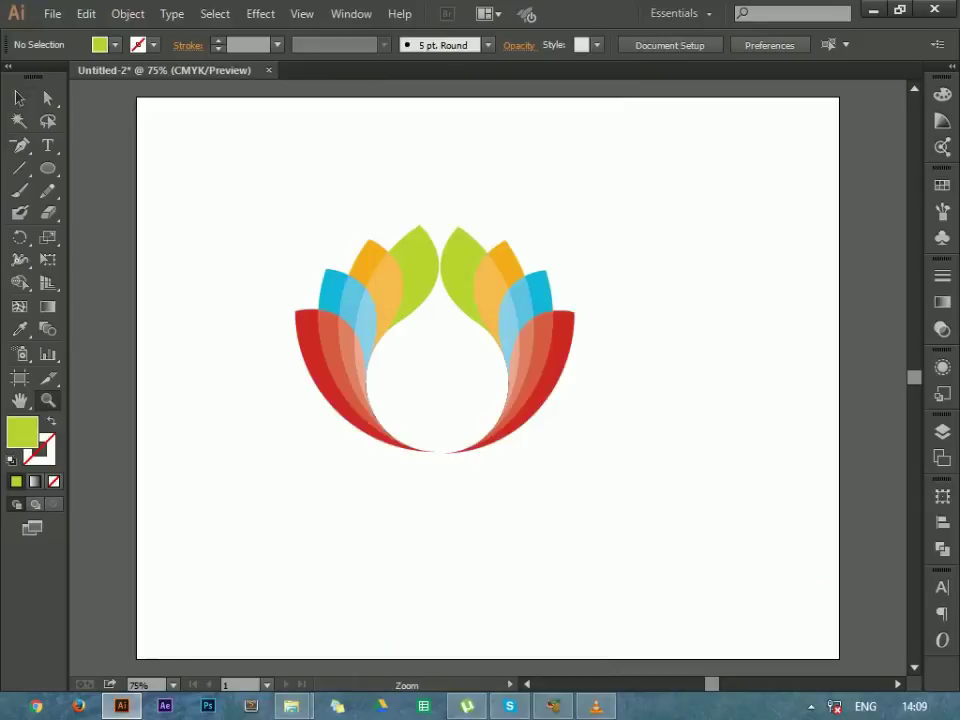
left_click_drag(351, 326, 424, 476)
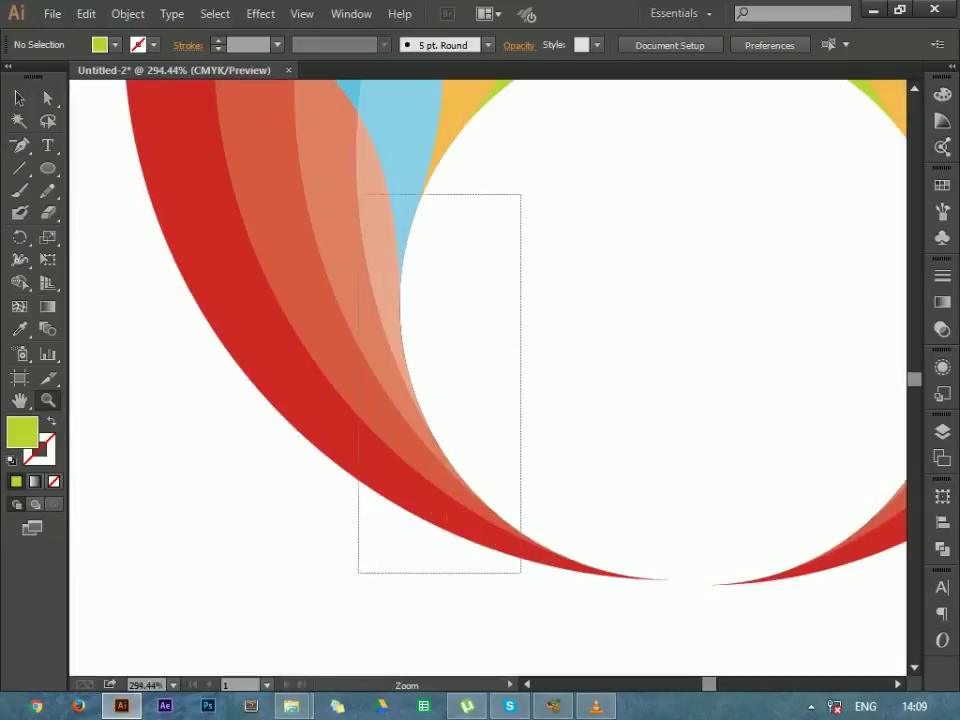
left_click_drag(358, 193, 521, 572)
left_click(19, 120)
left_click(19, 97)
key("z")
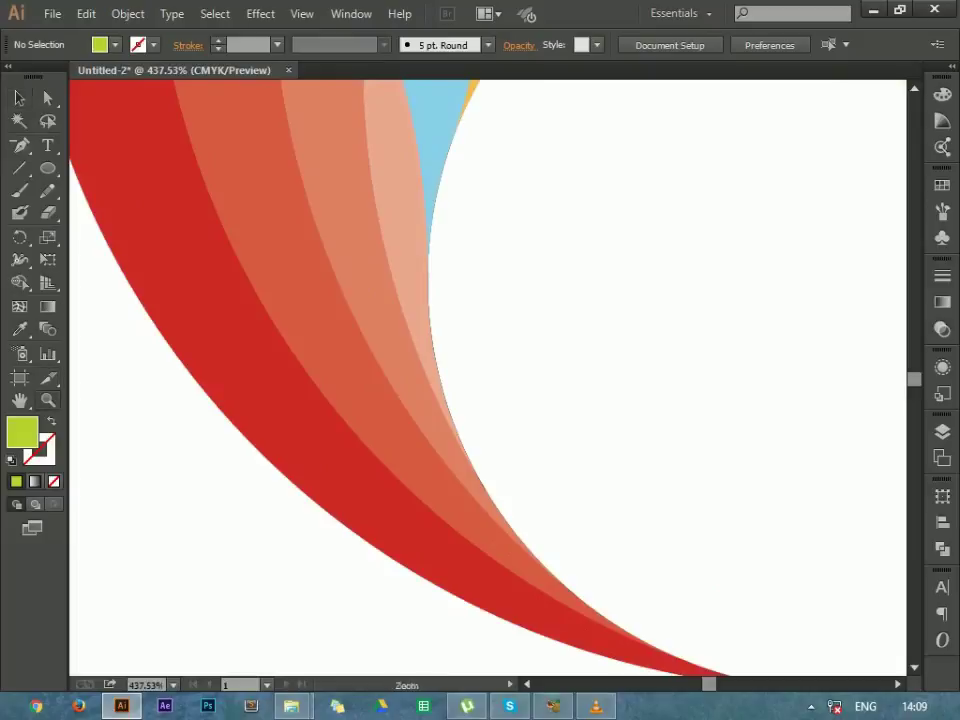
left_click_drag(435, 264, 600, 560)
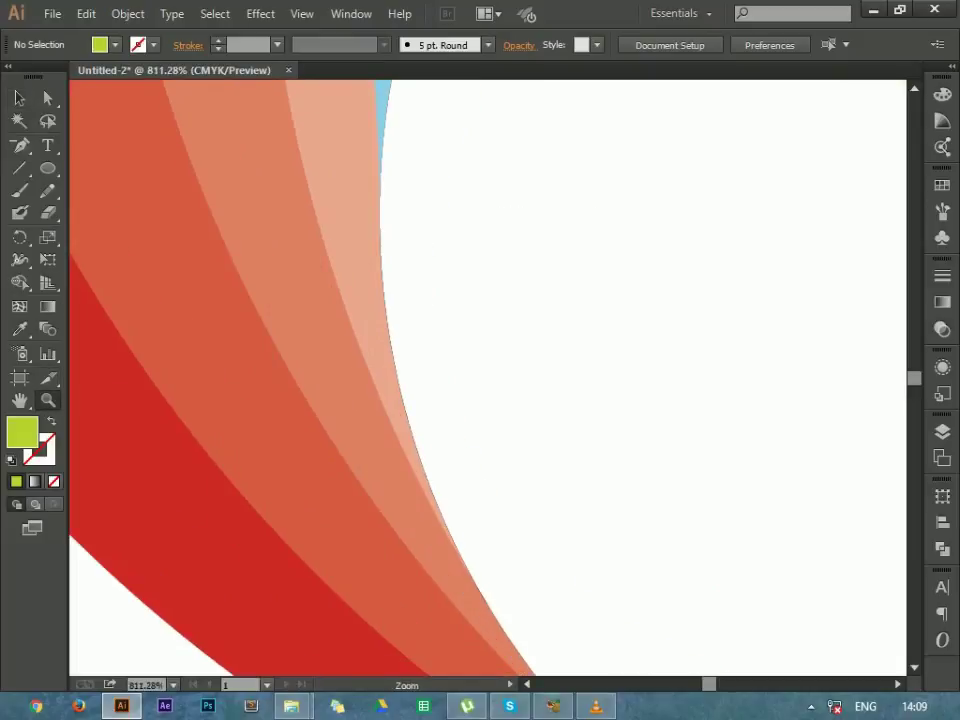
left_click(19, 97)
left_click(388, 330)
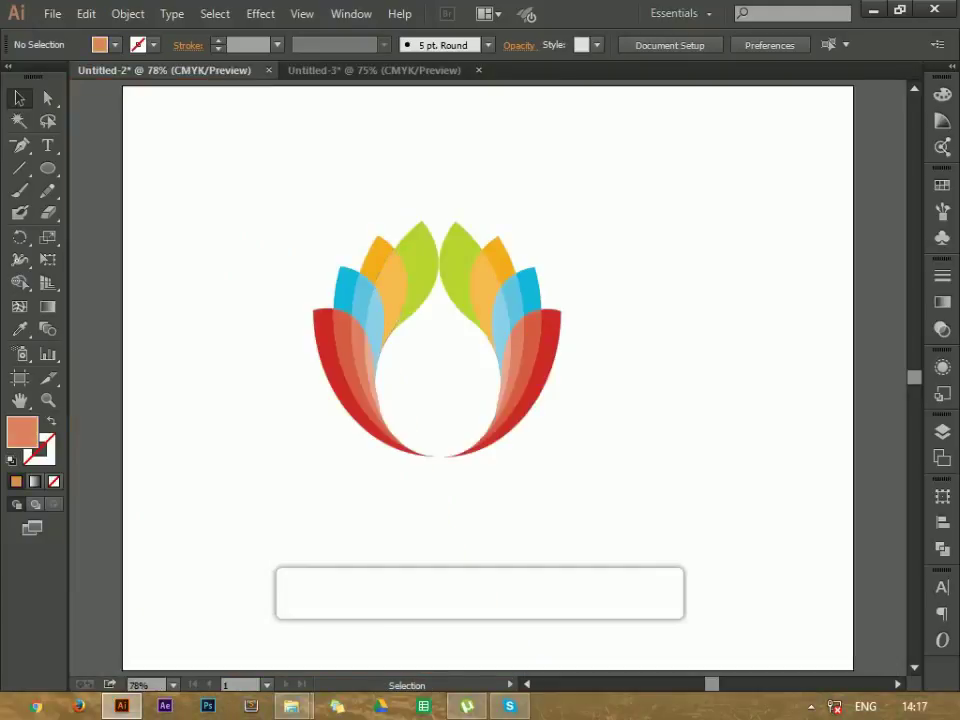
- Duplicate the whole lotus, flip and squash the copy, and place it just below
left_click_drag(274, 167, 563, 354)
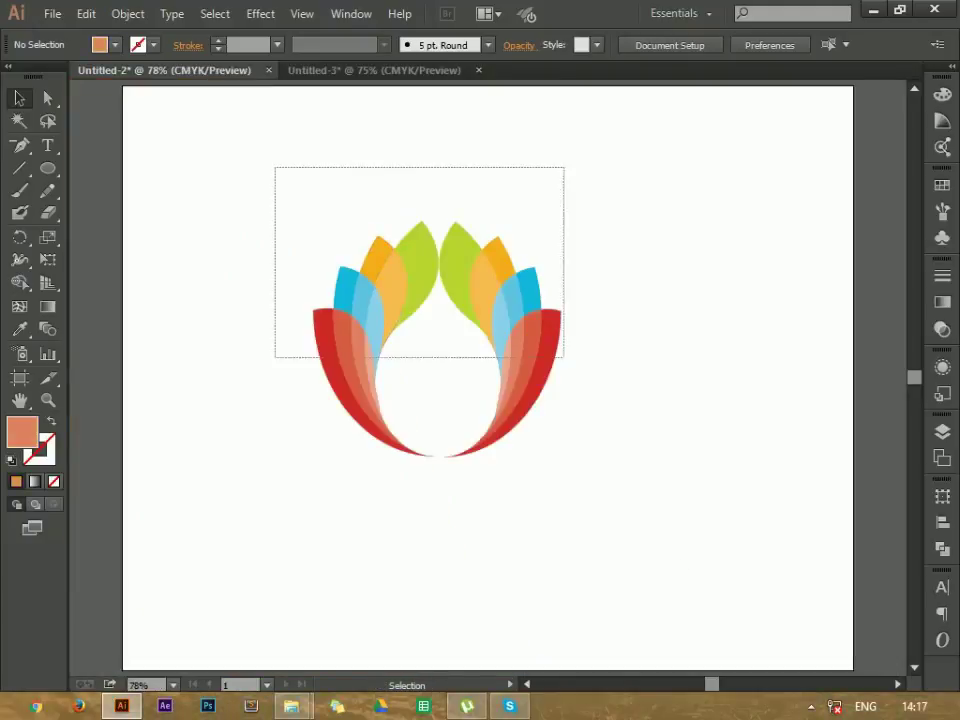
mouse_move(492, 286)
left_mouse_down()
mouse_move(542, 324)
mouse_move(464, 449)
left_mouse_up()
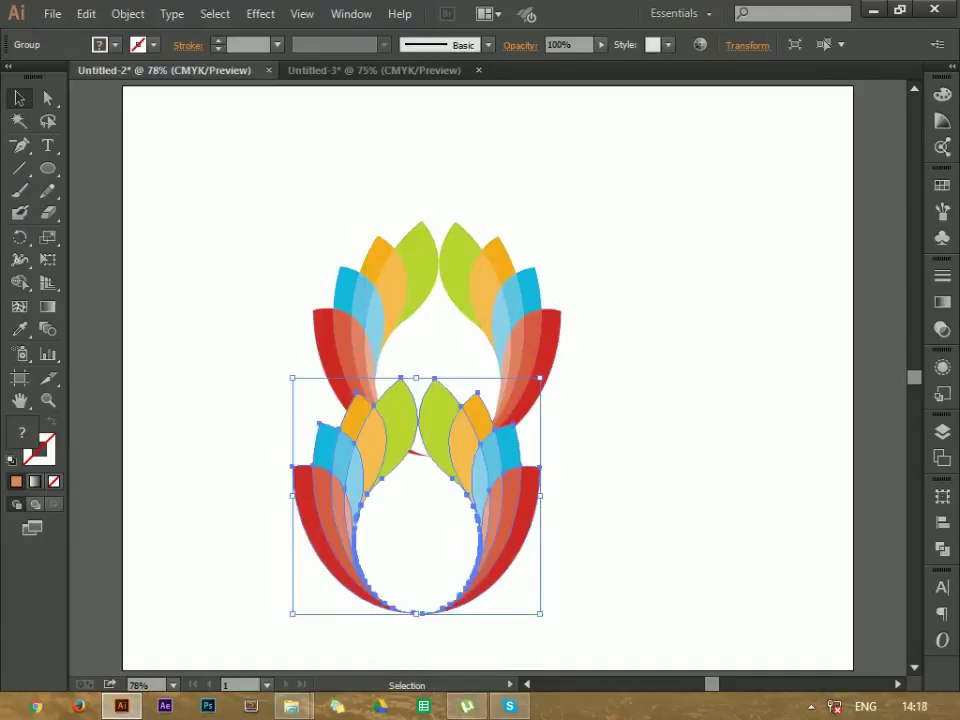
mouse_move(464, 449)
left_mouse_down()
mouse_move(493, 231)
mouse_move(494, 257)
left_mouse_up()
mouse_move(446, 186)
left_mouse_down()
mouse_move(455, 462)
mouse_move(446, 475)
left_mouse_up()
mouse_move(531, 435)
left_mouse_down()
mouse_move(527, 503)
mouse_move(527, 486)
left_mouse_up()
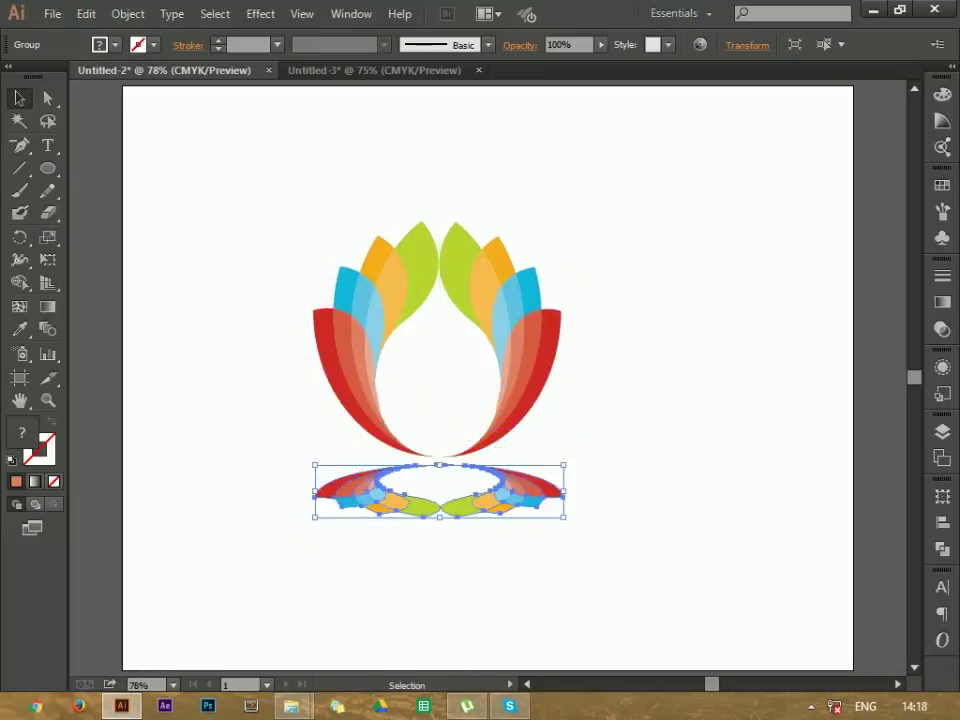
- Set the reflection's opacity to 14%
left_click(601, 45)
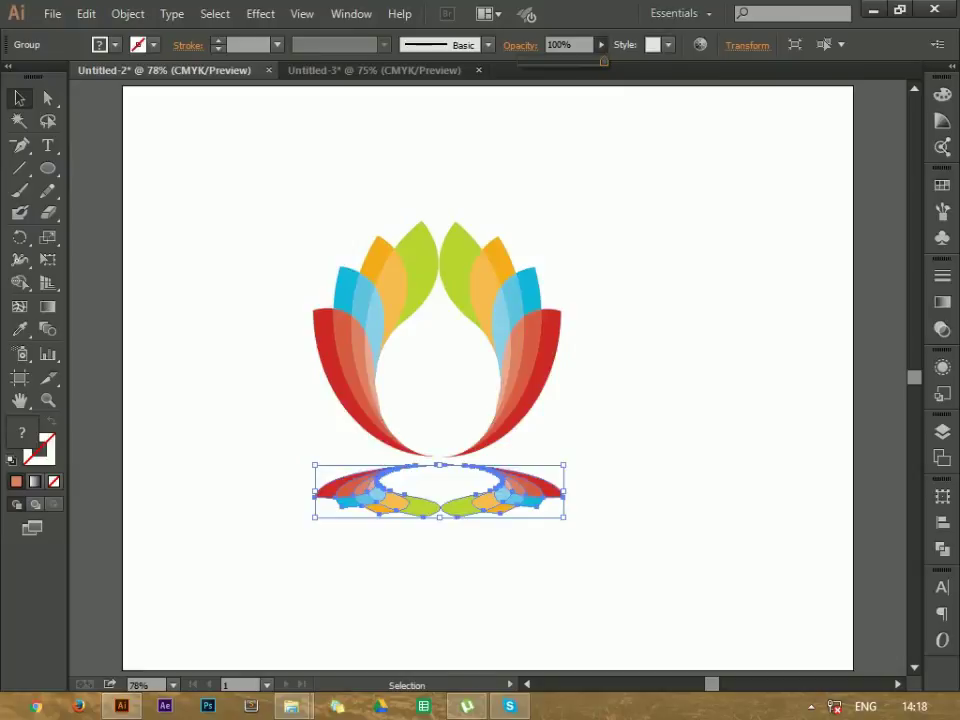
key("Return")
left_click(601, 45)
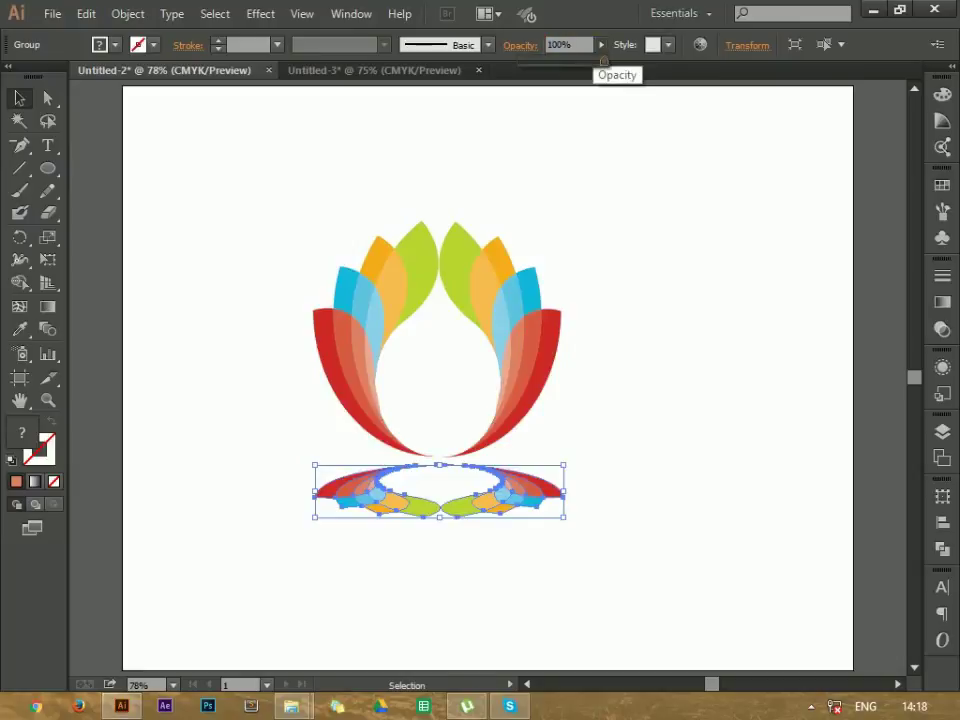
left_click_drag(603, 60, 531, 62)
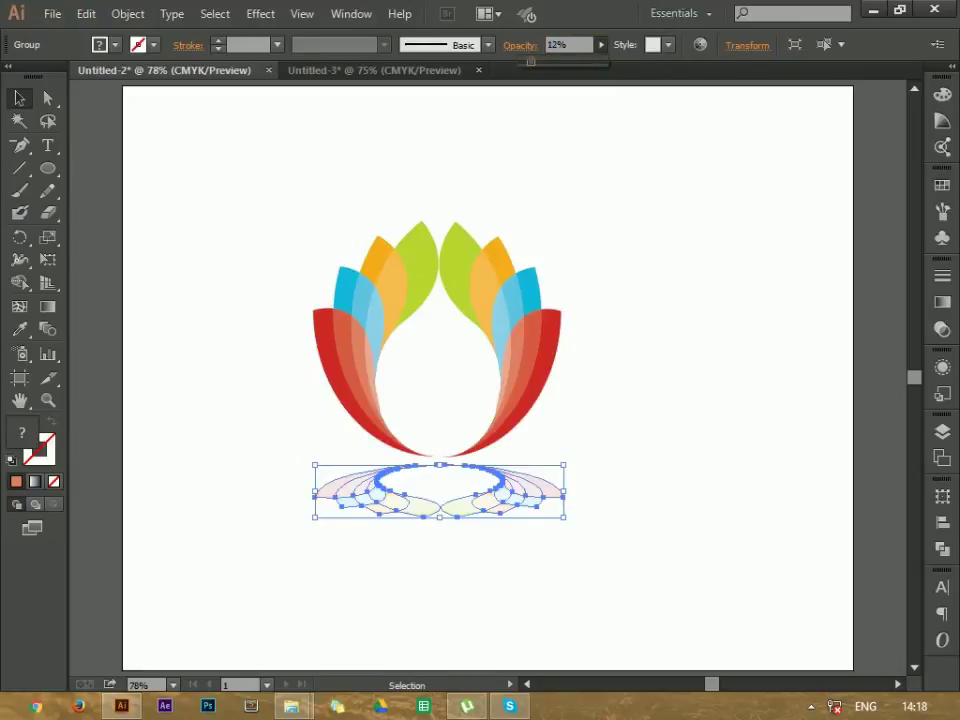
left_click_drag(531, 61, 534, 61)
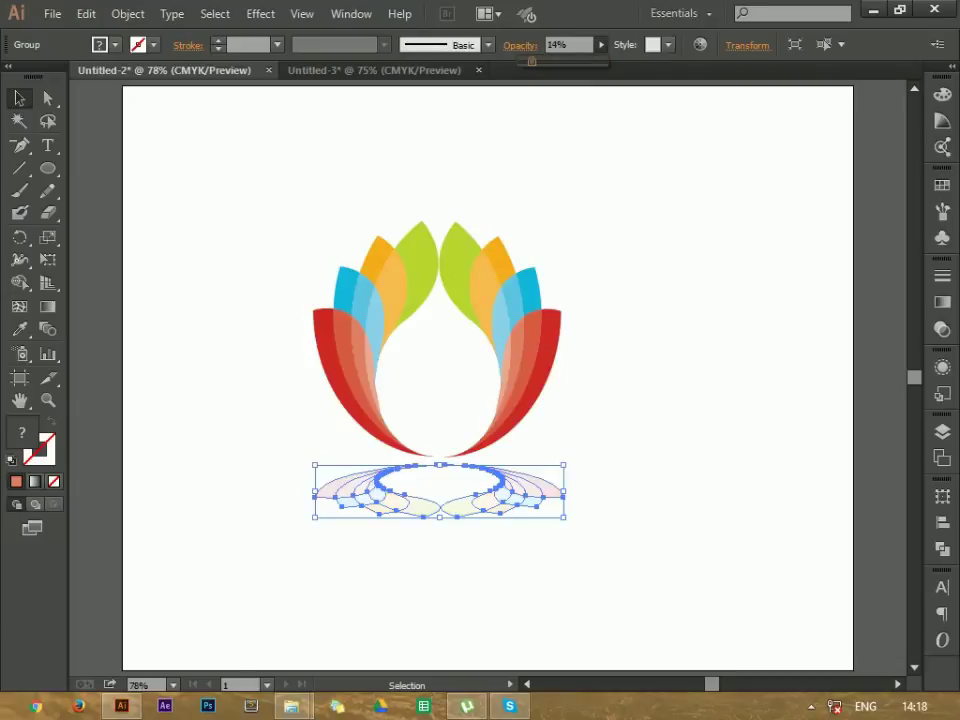
key("Return")
key("ctrl+shift+a")
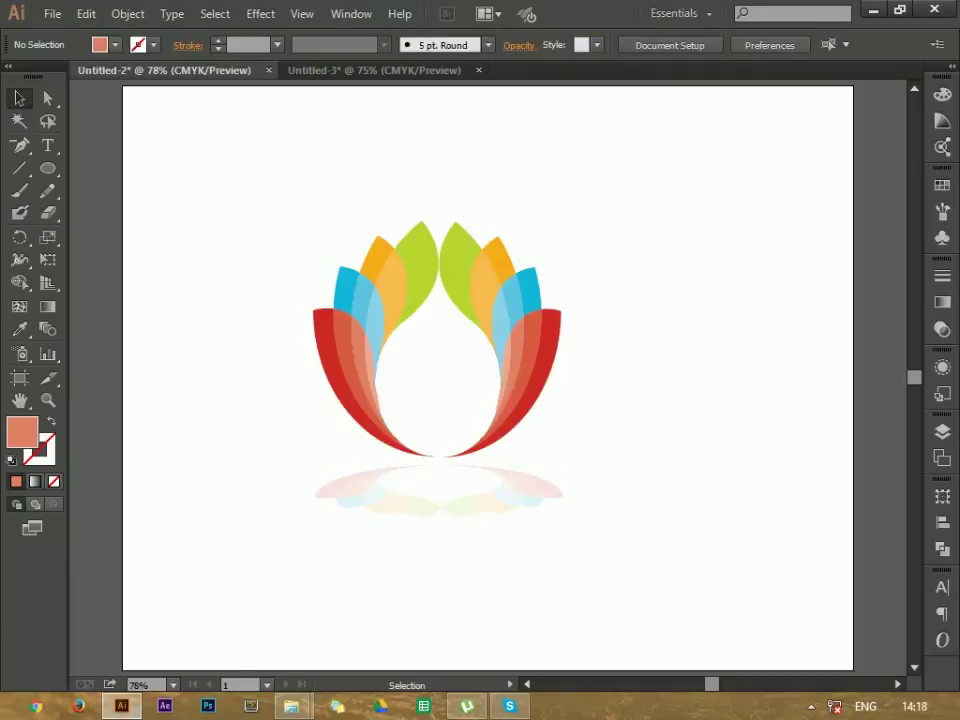
key("h")
- Create a text area below the lotus reflection
key("backslash")
key("q")
left_click(47, 145)
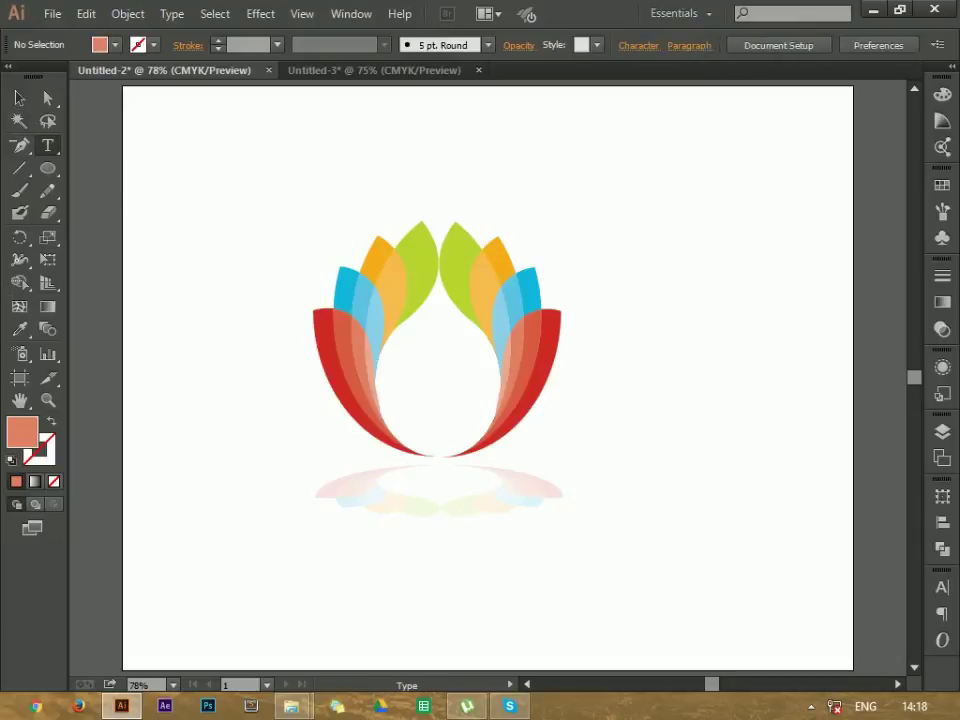
left_click_drag(357, 532, 403, 561)
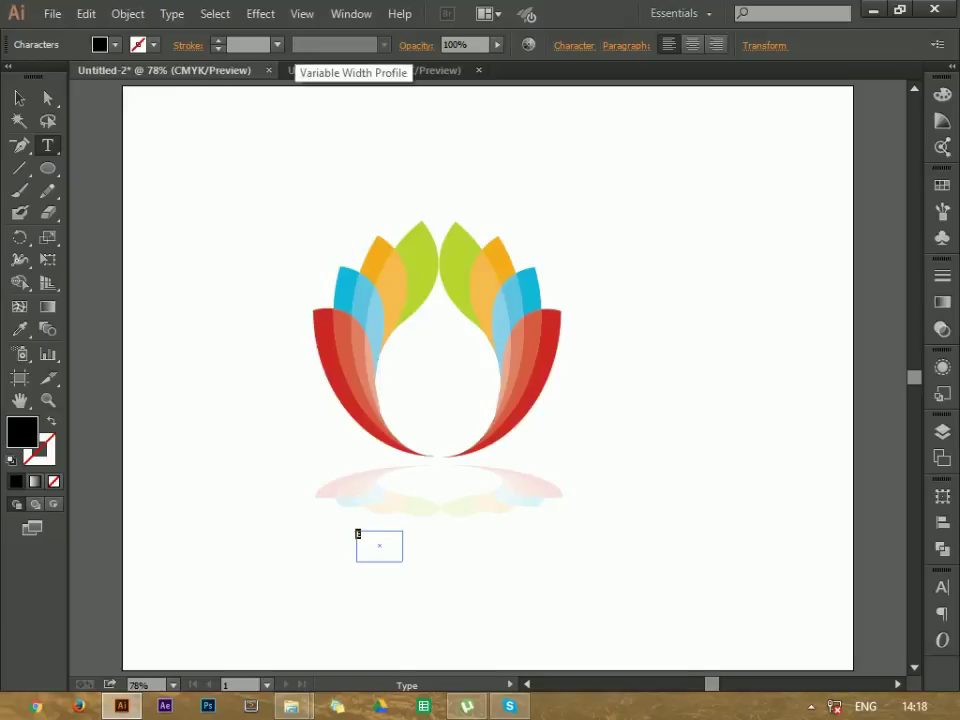
- Make the letter E 48 pt in Berlin Sans FB Demi Bold
right_click(365, 330)
mouse_move(440, 430)
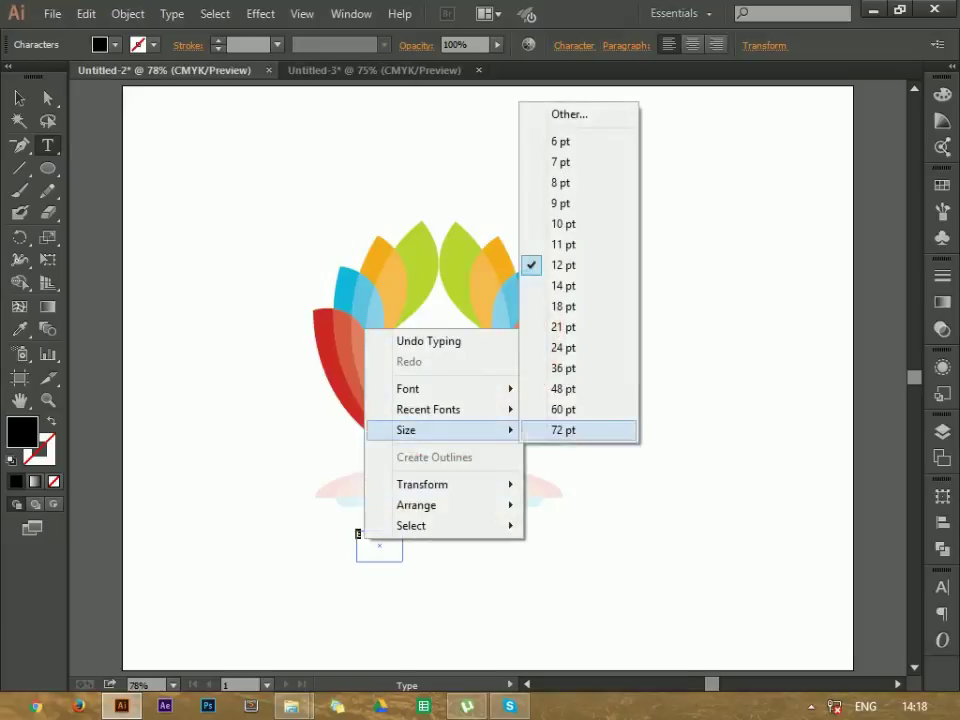
left_click(563, 389)
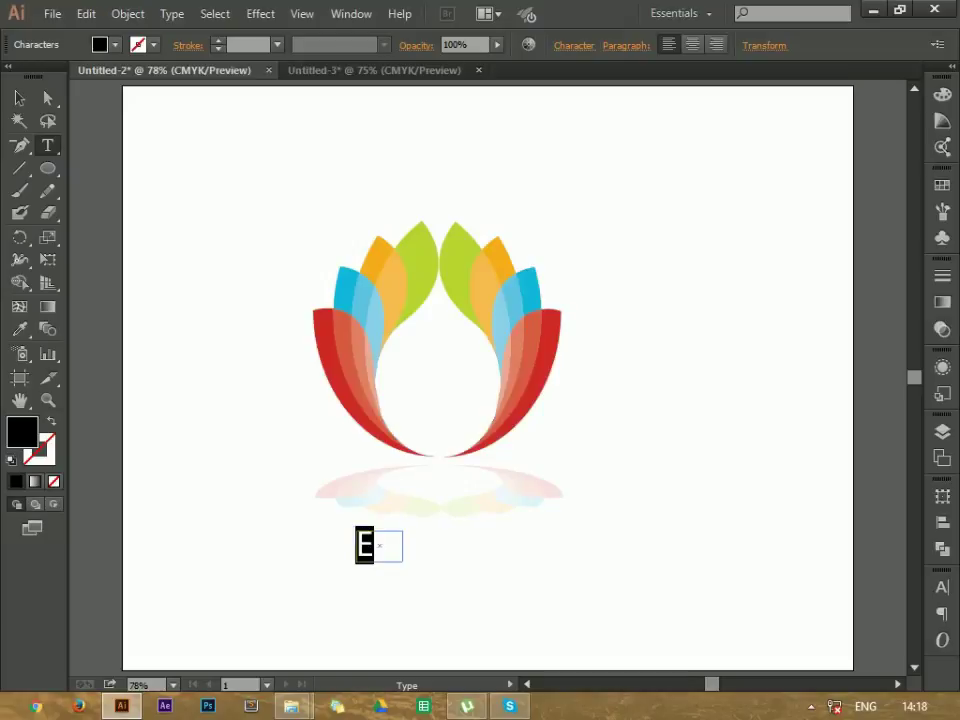
right_click(370, 330)
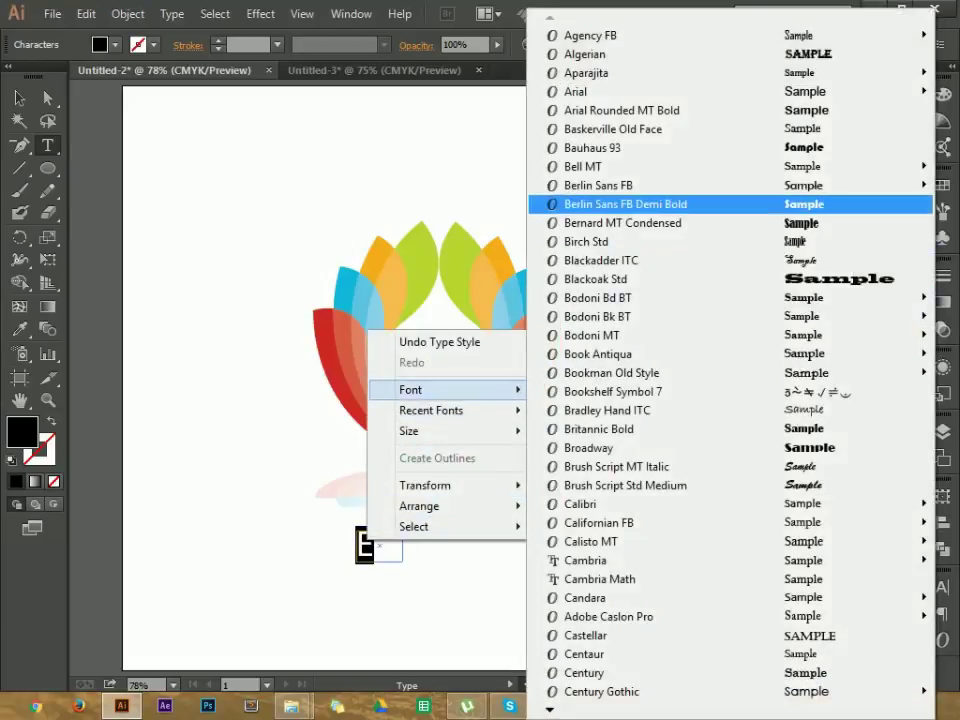
left_click(625, 204)
right_click(372, 338)
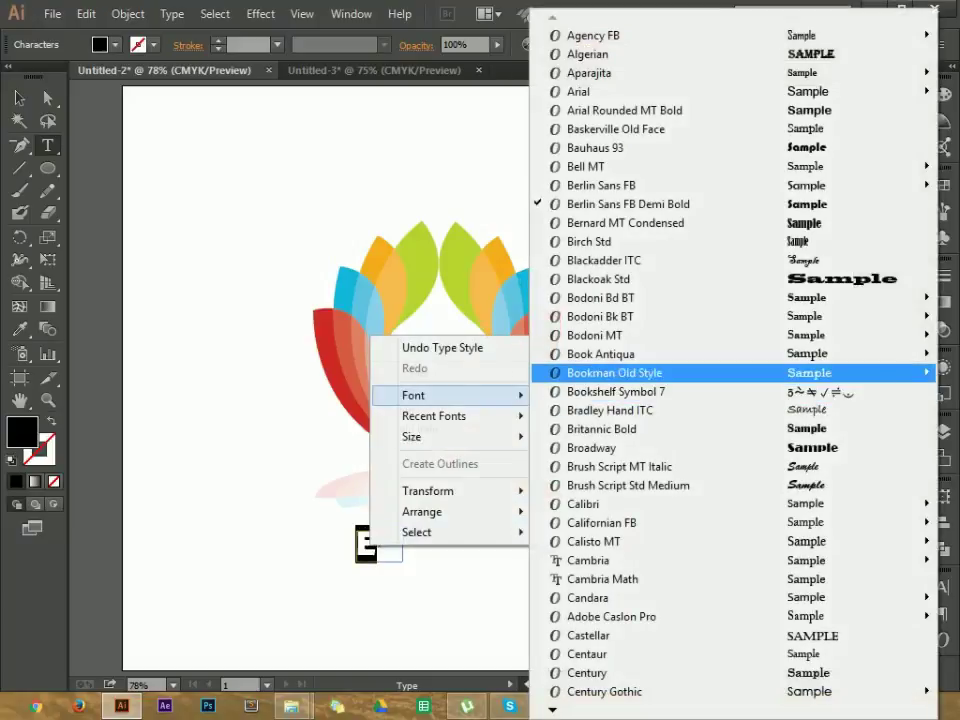
left_click(625, 110)
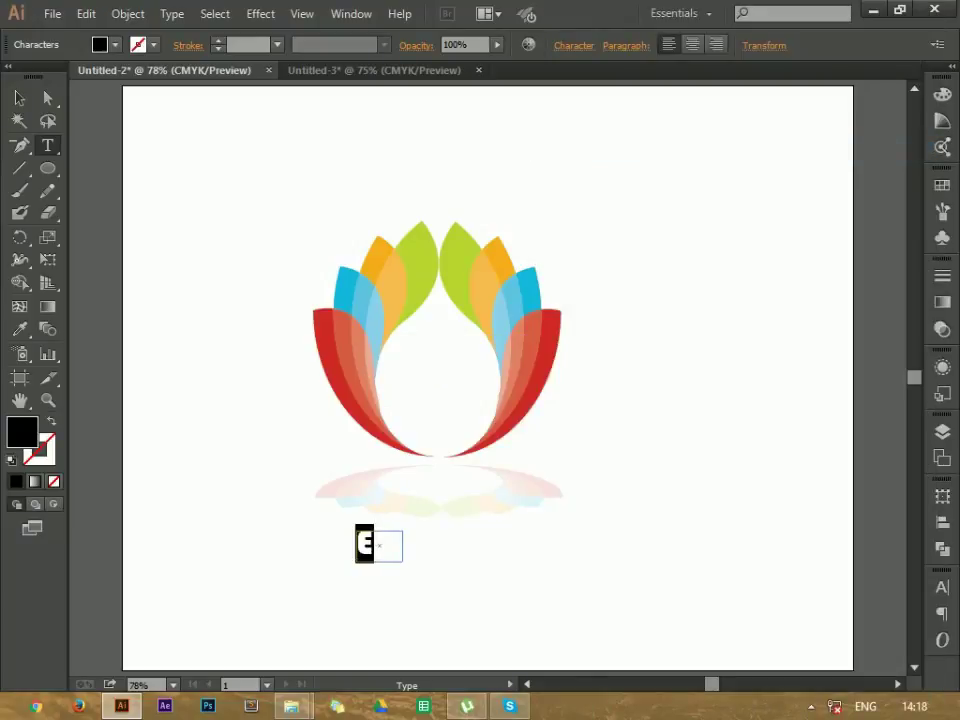
- Fill the E with bright red F90000
double_click(22, 432)
left_click(704, 158)
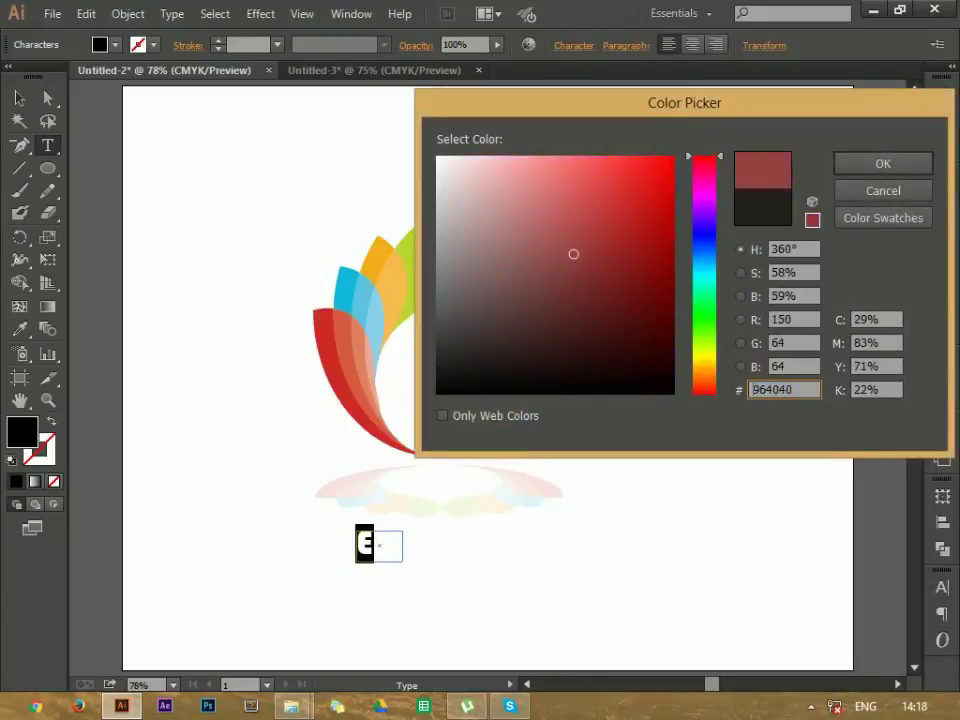
left_click_drag(573, 254, 672, 160)
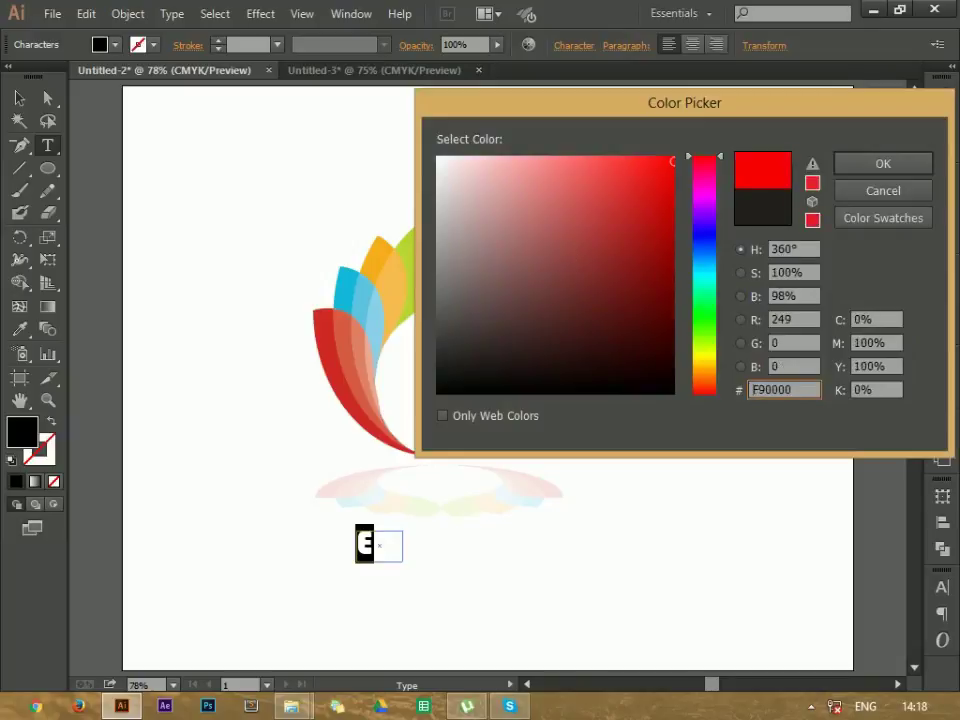
key("Return")
left_click(376, 544)
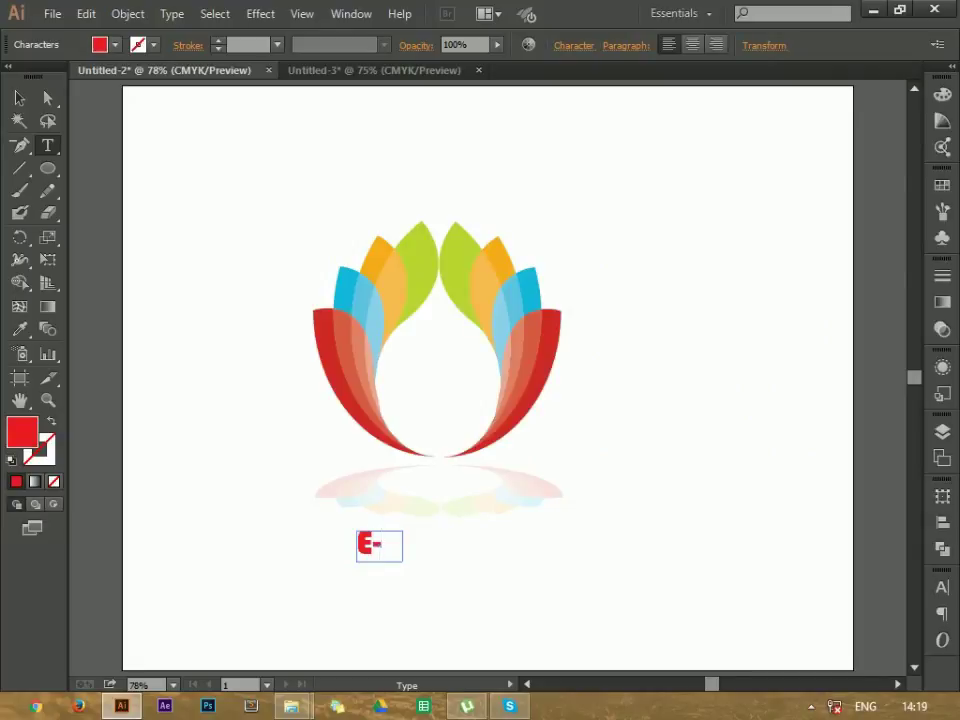
type("LEARNINGPLUS.COM")
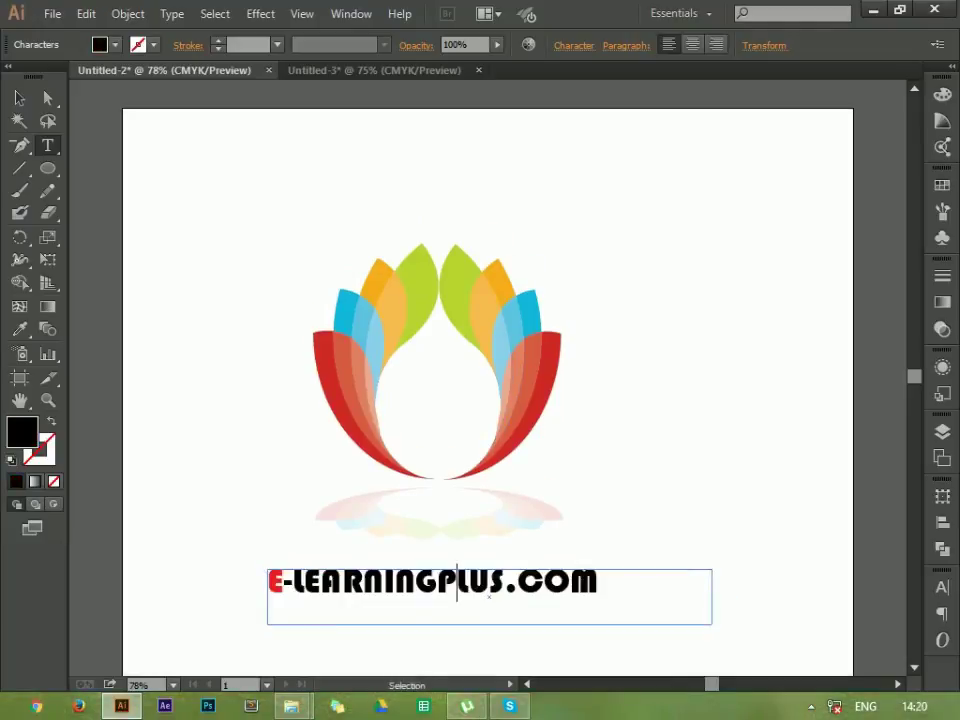
- Give LEARNINGPLUS a light sky-blue fill
left_click_drag(321, 580, 503, 580)
left_click(321, 580)
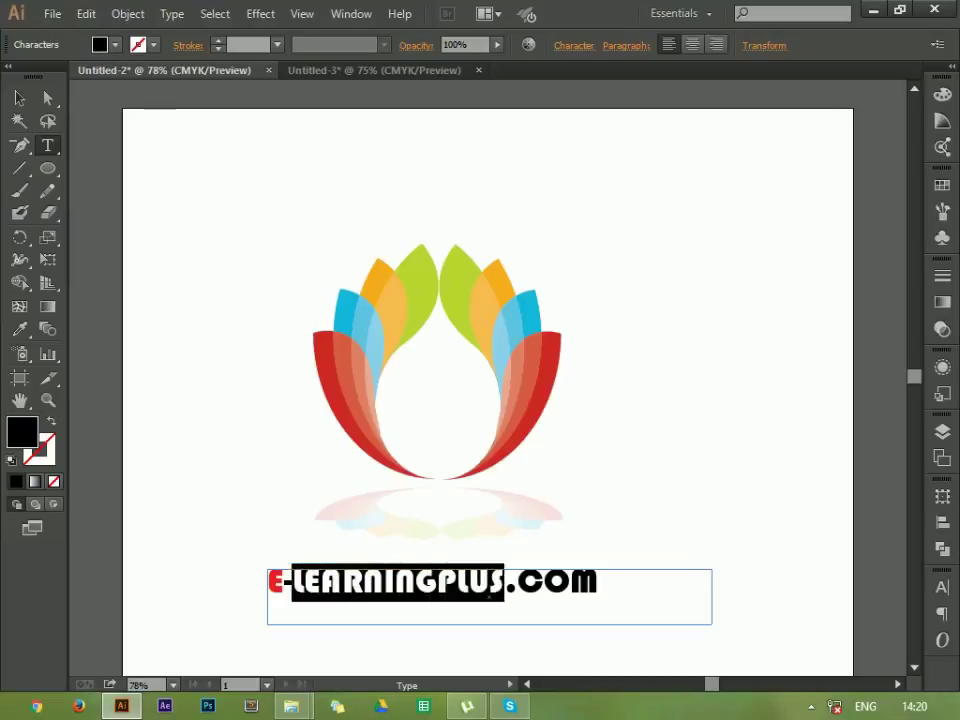
double_click(22, 432)
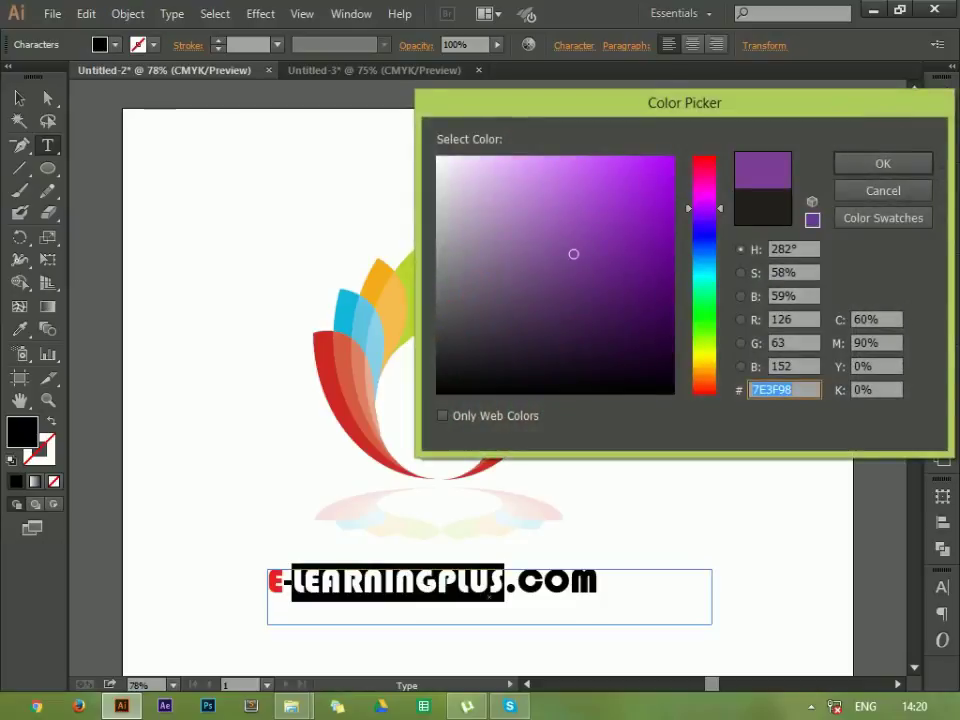
type("408E96")
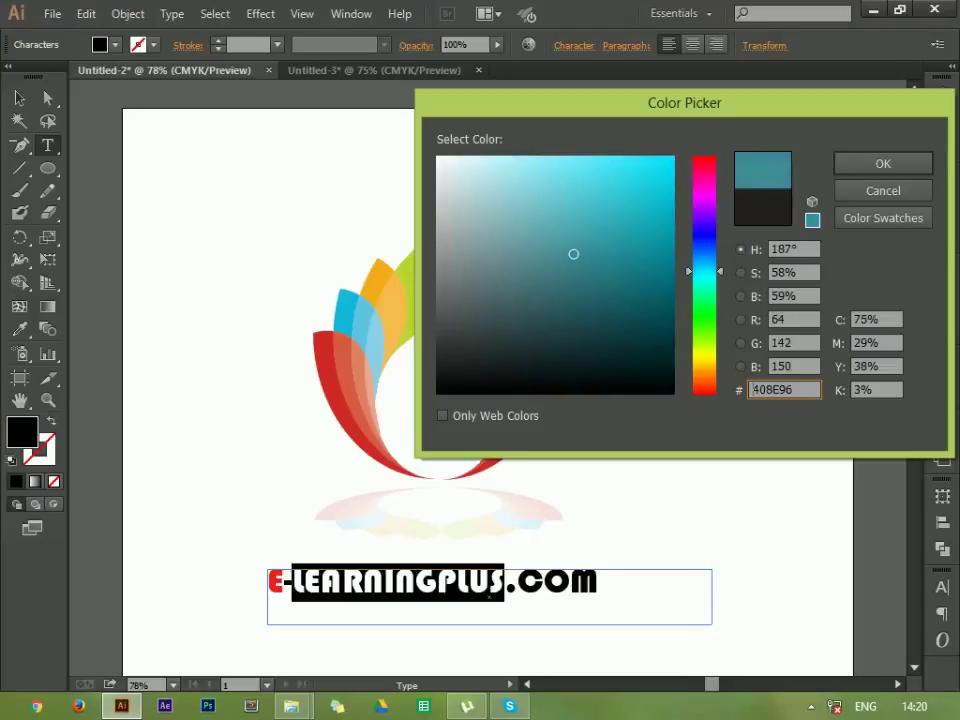
key("BackSpace")
key("BackSpace")
key("BackSpace")
type("196")
left_click_drag(611, 156, 587, 156)
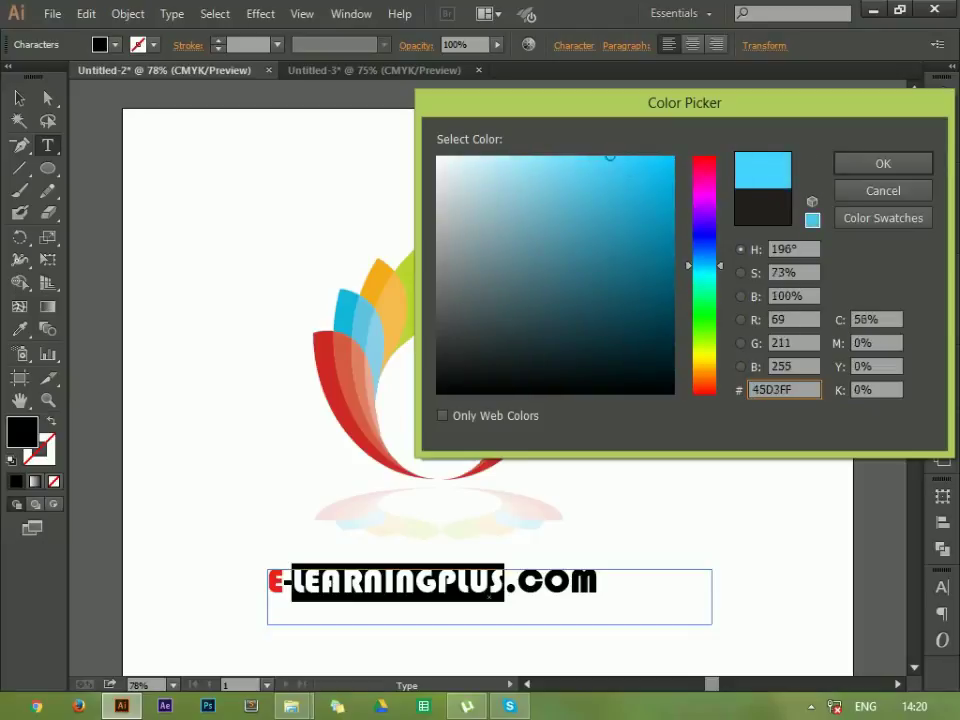
left_click(883, 163)
left_click(491, 592)
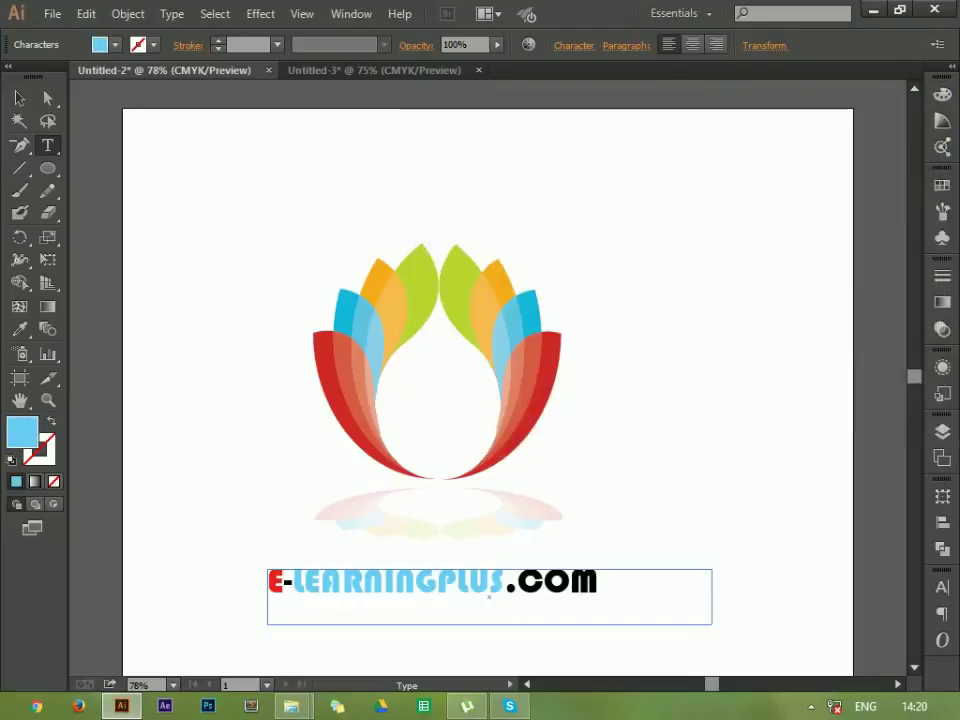
- Select .COM and give it a bright lime-green fill
key("shift+End")
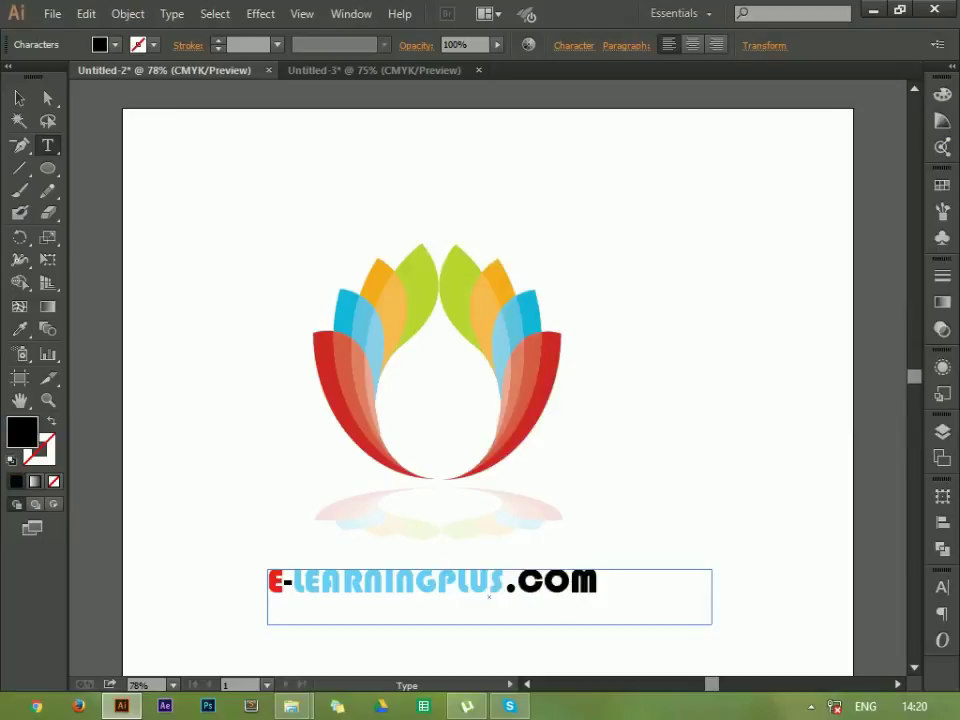
key("shift+Left")
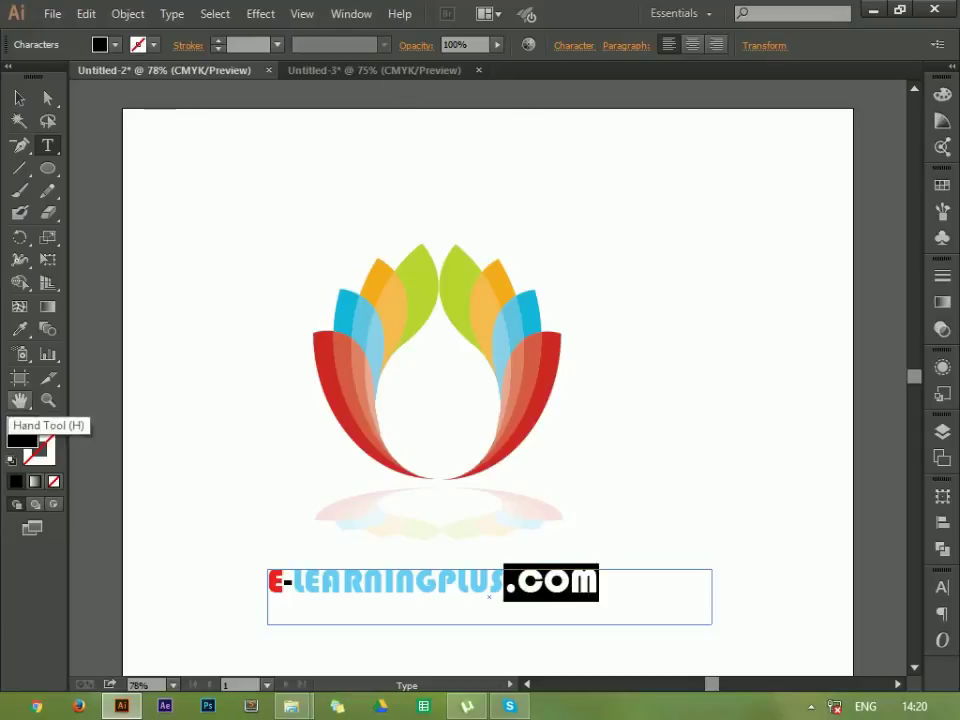
double_click(22, 431)
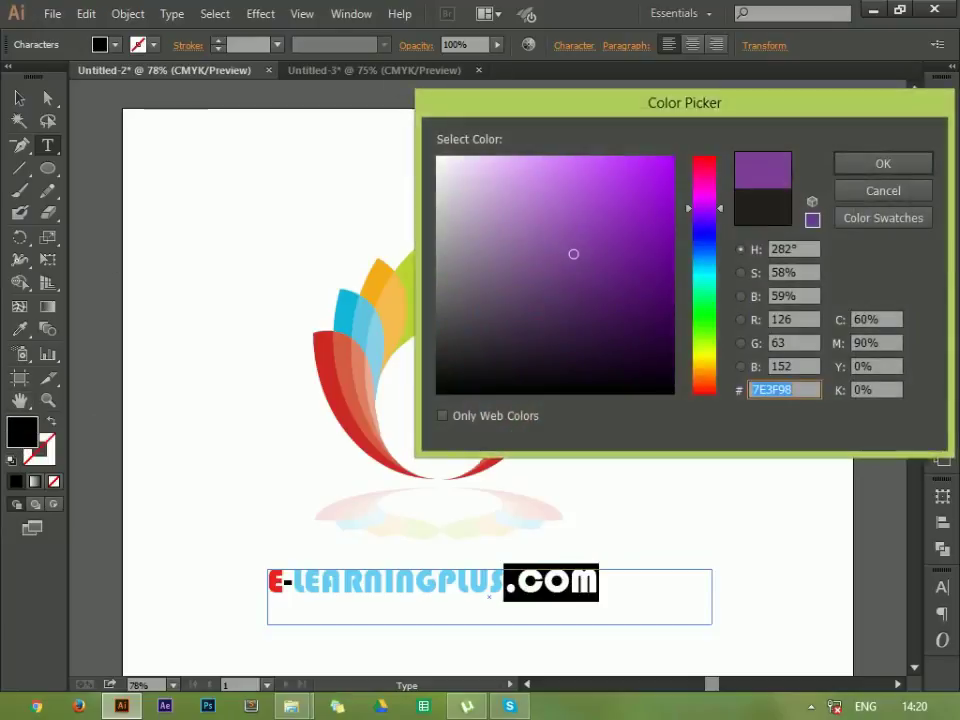
left_click(704, 341)
left_click(672, 163)
mouse_move(704, 157)
left_mouse_down()
mouse_move(704, 362)
mouse_move(704, 342)
left_mouse_up()
mouse_move(672, 163)
left_mouse_down()
mouse_move(660, 184)
mouse_move(672, 157)
left_mouse_up()
key("Return")
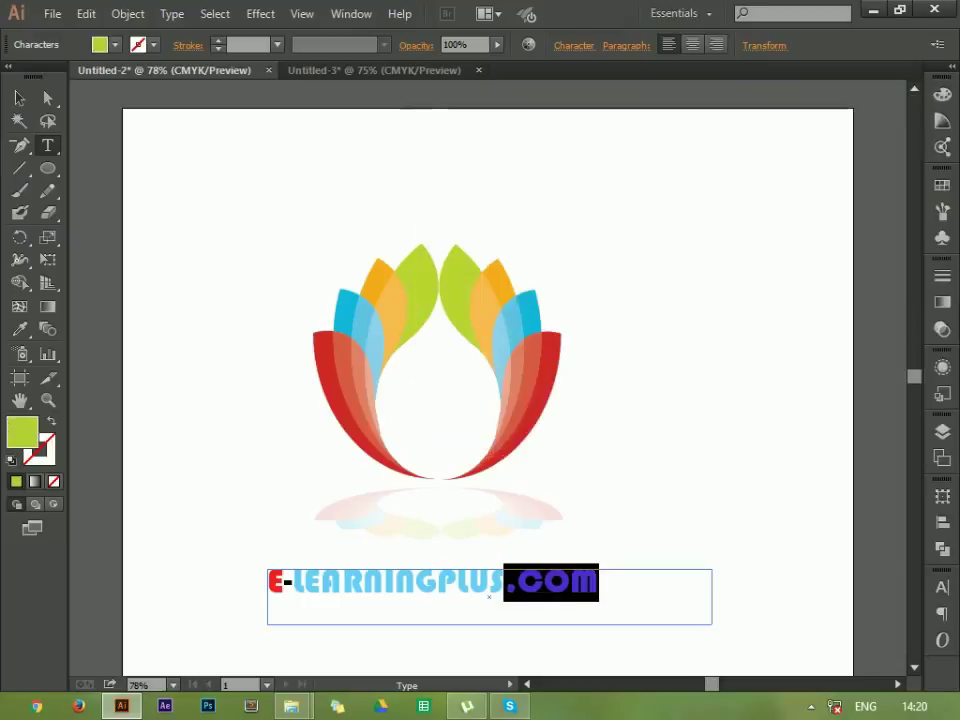
left_click(570, 582)
key("Escape")
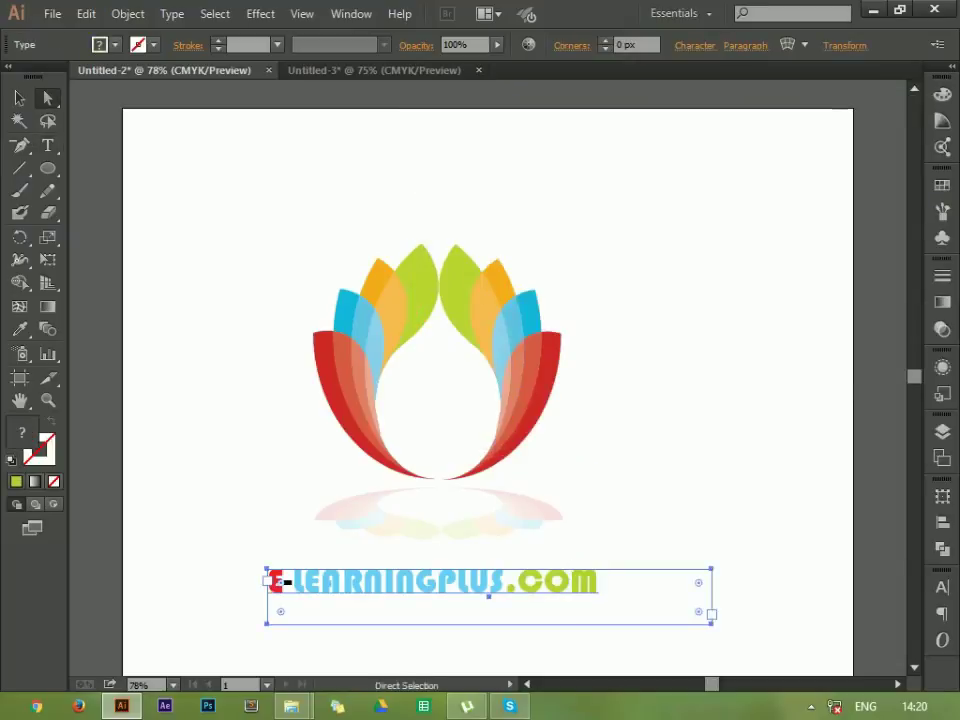
- Set the whole E-LEARNINGPLUS.COM caption to 24 pt
key("t")
left_click_drag(270, 581, 598, 582)
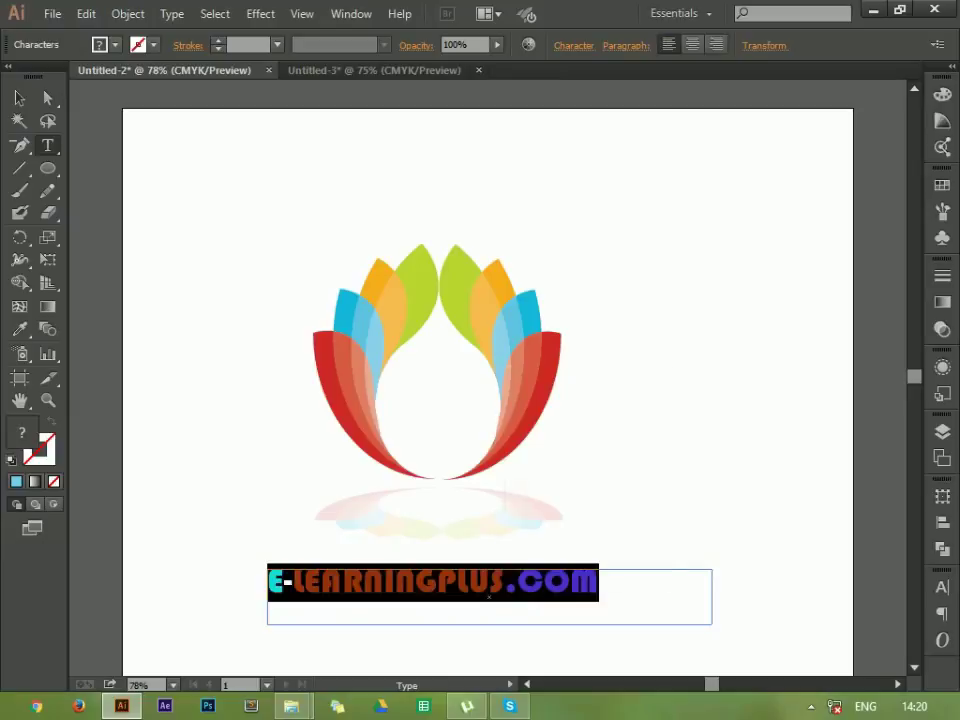
right_click(505, 576)
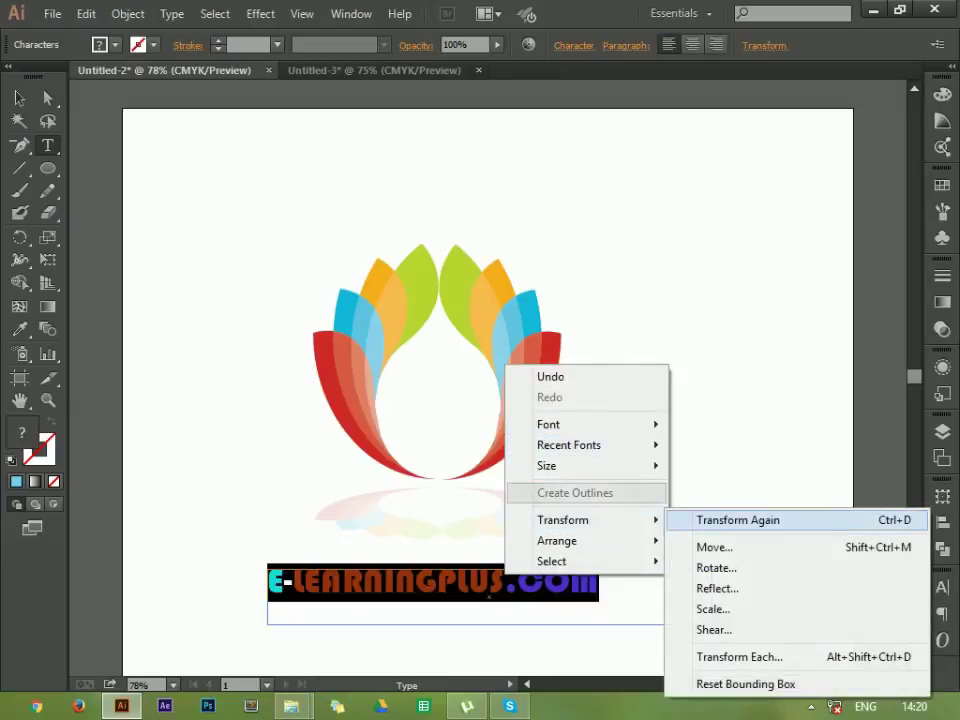
mouse_move(585, 465)
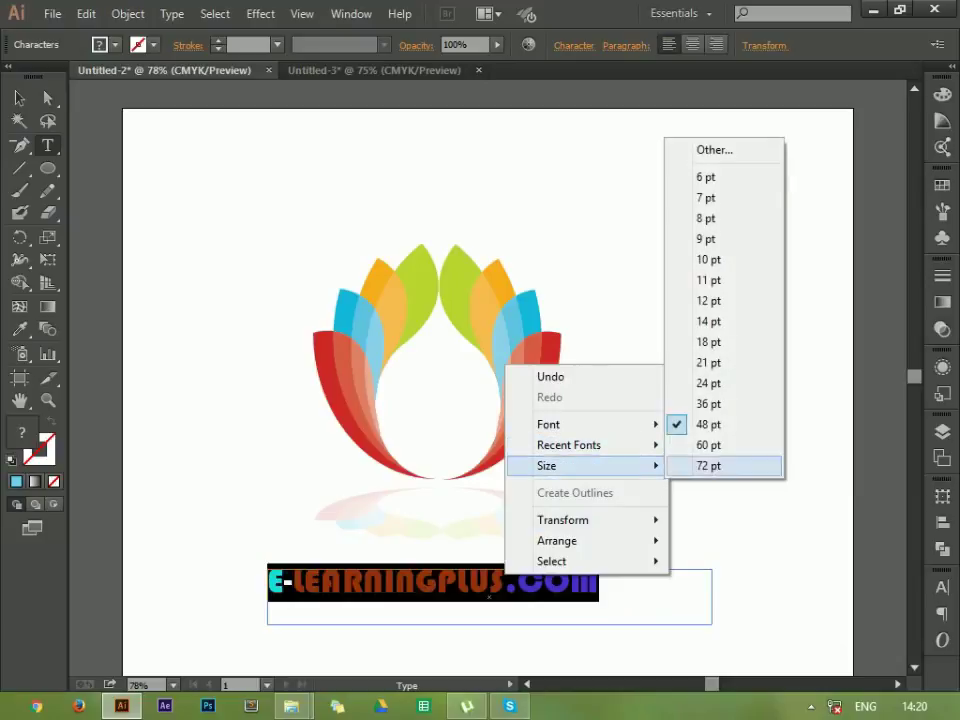
left_click(708, 383)
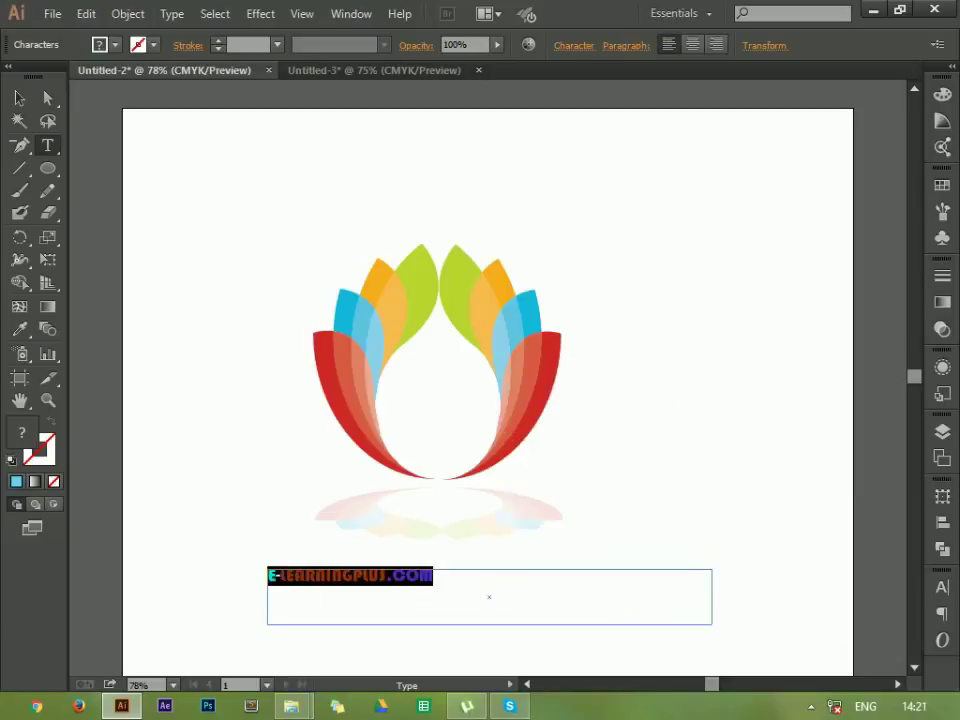
key("Right")
- Move the caption up and centre it beneath the lotus reflection
key("Escape")
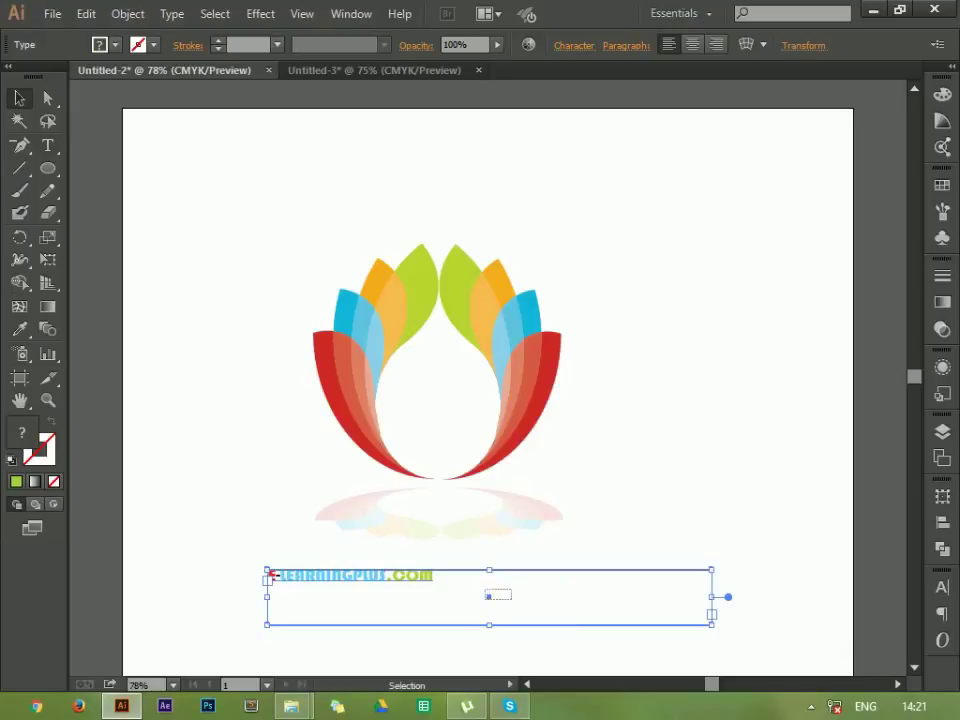
left_click_drag(489, 596, 524, 580)
left_click_drag(522, 580, 589, 579)
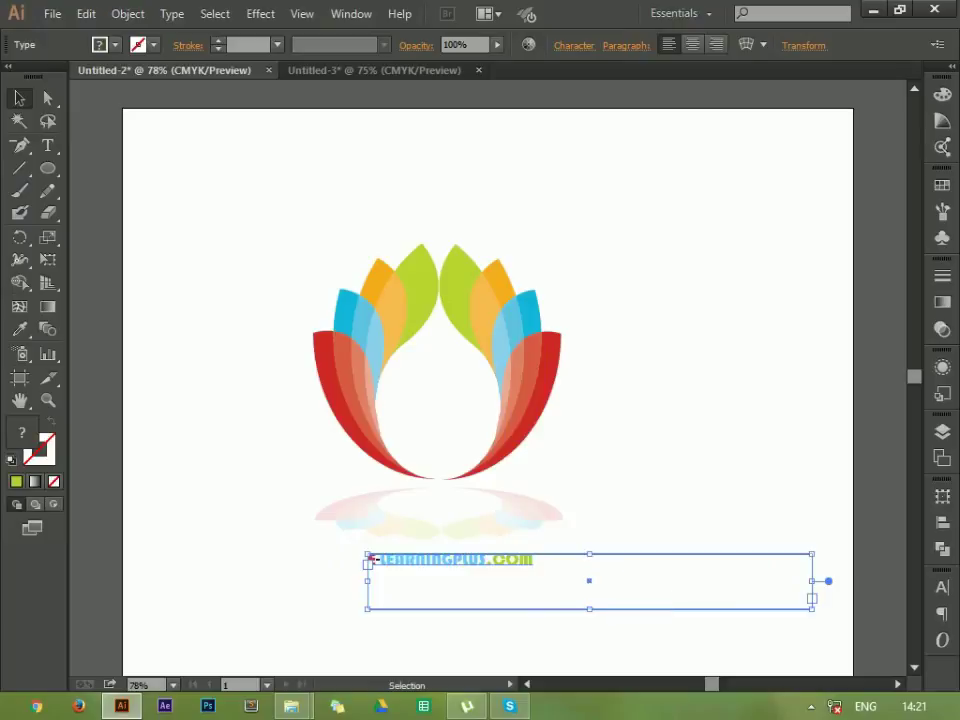
key("ctrl+shift+a")
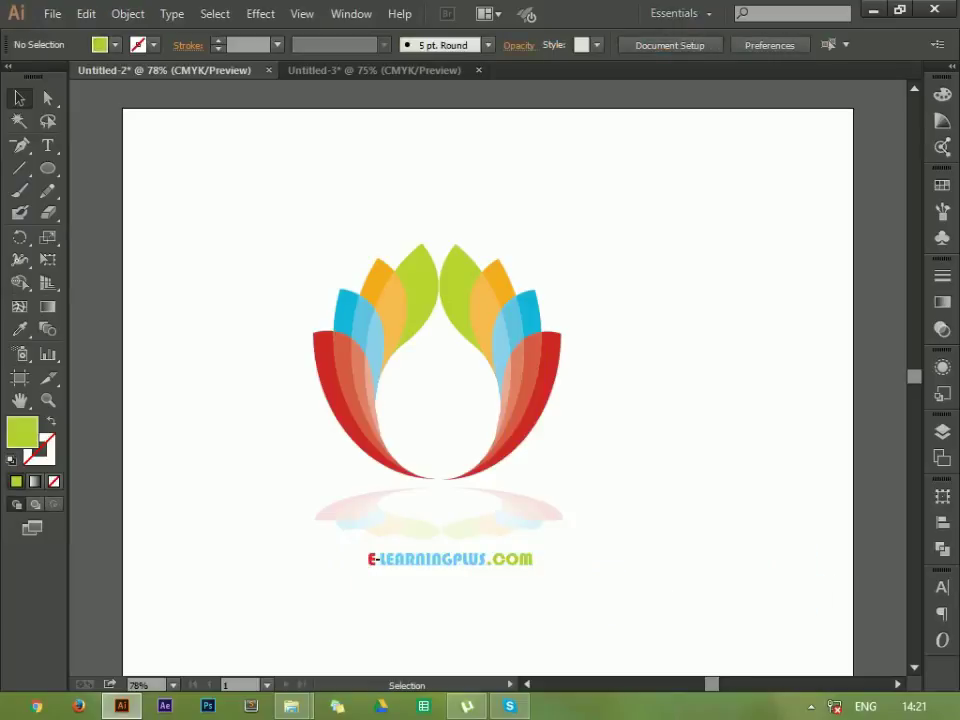